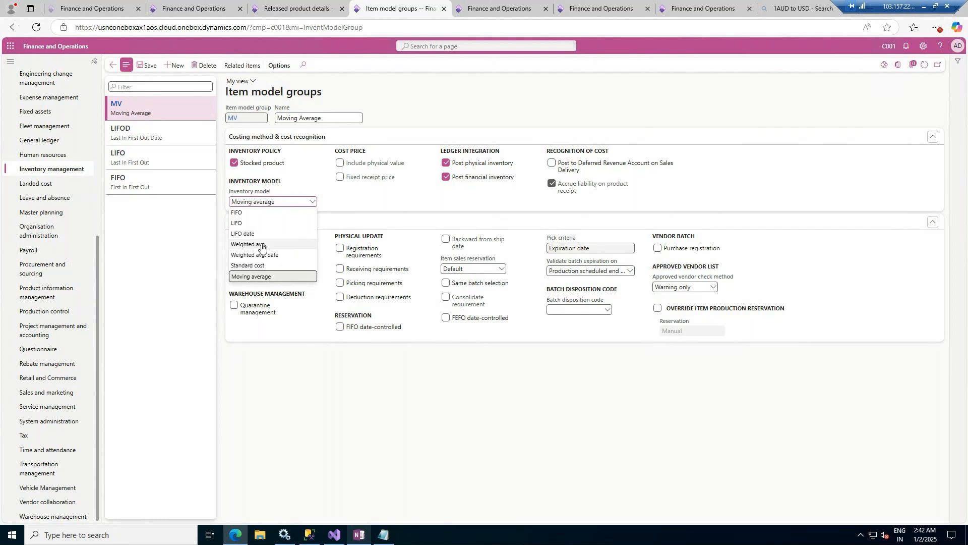
# - Set the new released product's item model group to MV (Moving Average)
pyautogui.click(350, 209)
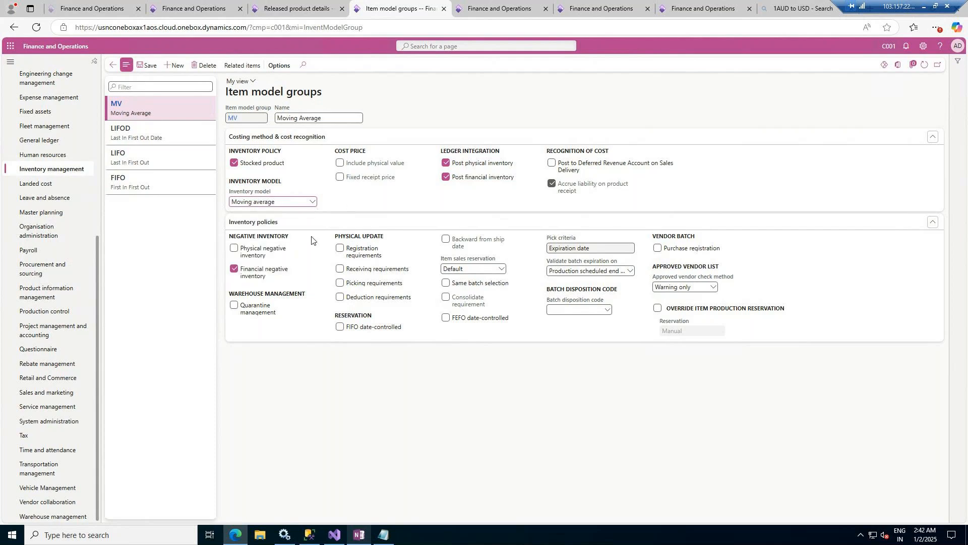
pyautogui.click(298, 4)
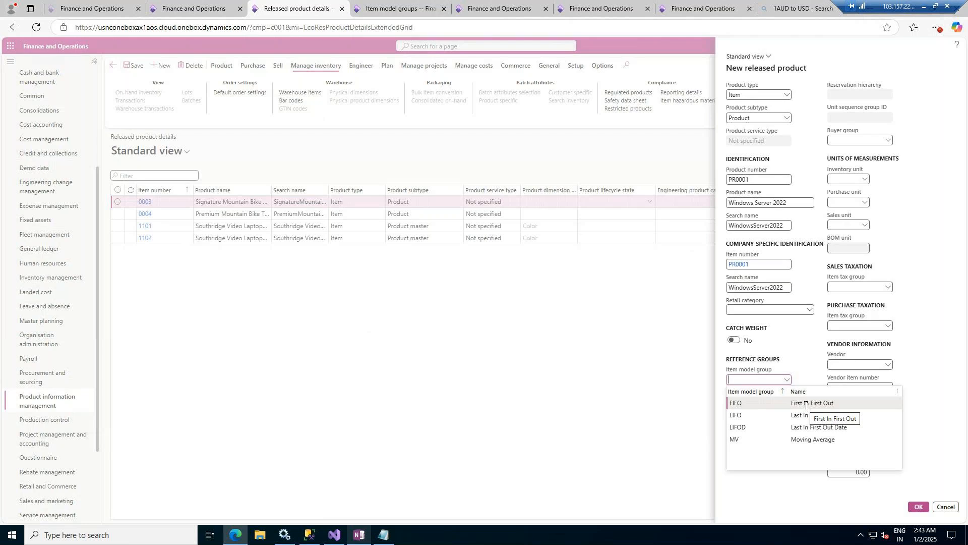
pyautogui.click(823, 437)
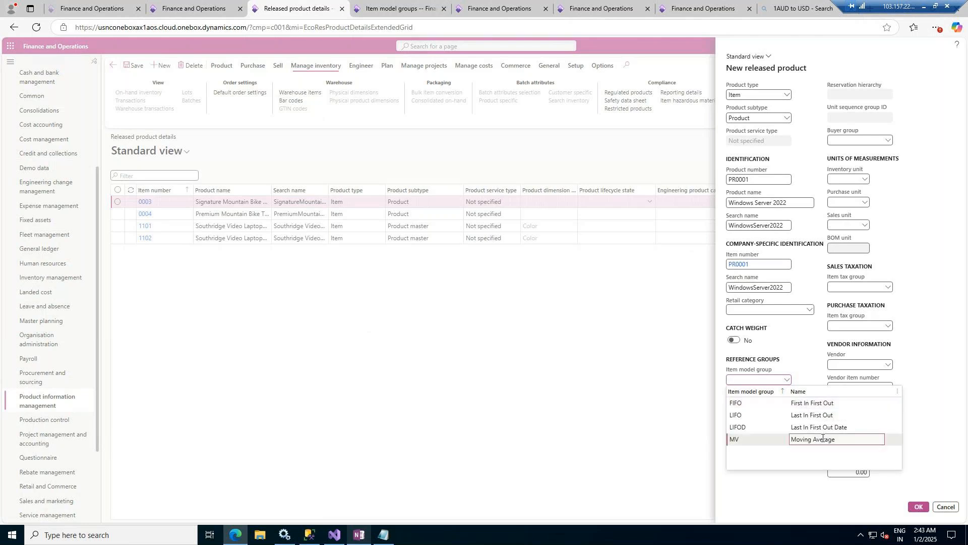
pyautogui.click(798, 439)
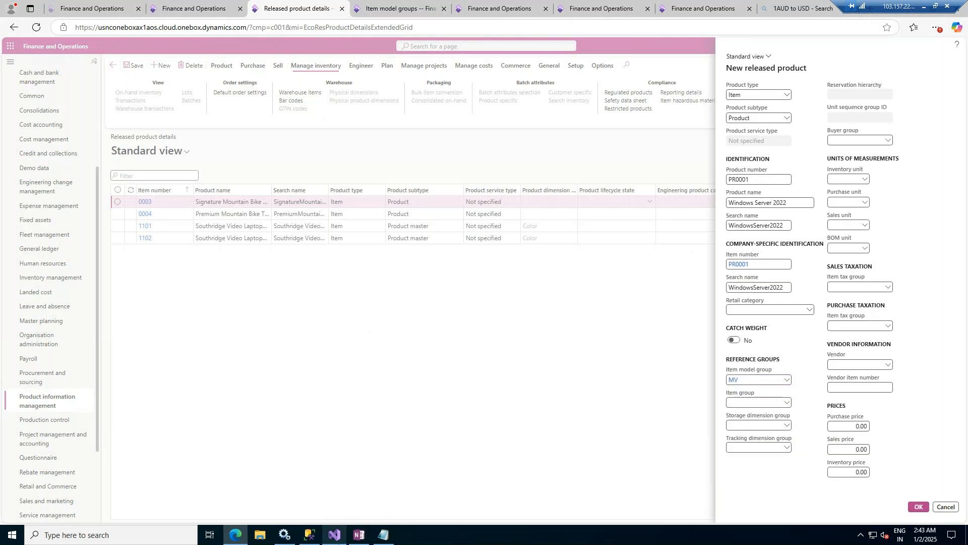
# - Switch to the PowerPoint slide "Item Model Group" and handwrite a circled "Avg" beside the warehouse sketch
pyautogui.click(924, 6)
pyautogui.moveTo(236, 283)
pyautogui.mouseDown()
pyautogui.moveTo(249, 210)
pyautogui.moveTo(273, 261)
pyautogui.moveTo(302, 233)
pyautogui.moveTo(292, 241)
pyautogui.mouseUp()
pyautogui.moveTo(265, 177); pyautogui.dragTo(333, 217)
pyautogui.moveTo(238, 195); pyautogui.dragTo(290, 195)
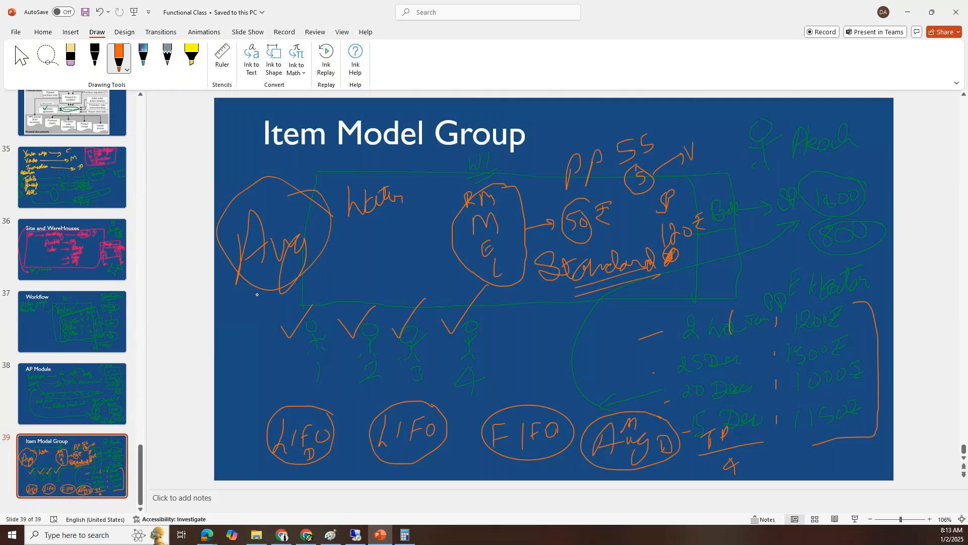
# - Draw an arrow from the circled "Avg" down to the LIFO row and handwrite "Item Adjust" with a curved arrow above that row
pyautogui.moveTo(256, 293)
pyautogui.mouseDown()
pyautogui.moveTo(246, 448)
pyautogui.moveTo(273, 460)
pyautogui.moveTo(254, 477)
pyautogui.mouseUp()
pyautogui.moveTo(251, 397)
pyautogui.mouseDown()
pyautogui.moveTo(311, 382)
pyautogui.moveTo(303, 399)
pyautogui.mouseUp()
pyautogui.moveTo(318, 364); pyautogui.dragTo(322, 404)
pyautogui.moveTo(328, 398)
pyautogui.mouseDown()
pyautogui.moveTo(365, 391)
pyautogui.moveTo(330, 372)
pyautogui.mouseUp()
pyautogui.moveTo(392, 373)
pyautogui.mouseDown()
pyautogui.moveTo(382, 396)
pyautogui.moveTo(424, 392)
pyautogui.mouseUp()
pyautogui.moveTo(413, 358); pyautogui.dragTo(431, 404)
pyautogui.moveTo(432, 371); pyautogui.dragTo(456, 380)
pyautogui.moveTo(453, 382)
pyautogui.mouseDown()
pyautogui.moveTo(466, 351)
pyautogui.moveTo(472, 386)
pyautogui.moveTo(487, 399)
pyautogui.mouseUp()
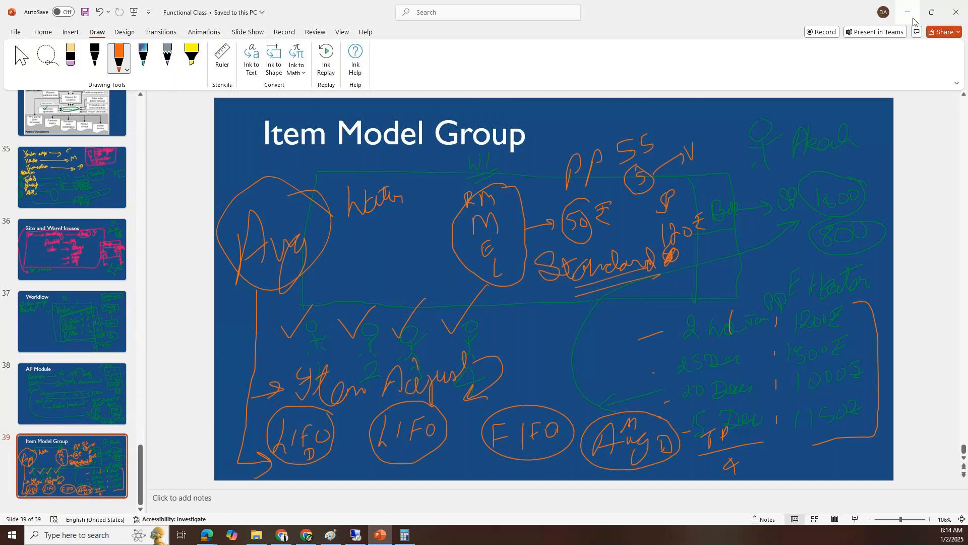
# - Switch back to Finance and Operations, check the new product's item group choices, and open the Item groups page of Inventory management
pyautogui.click(355, 536)
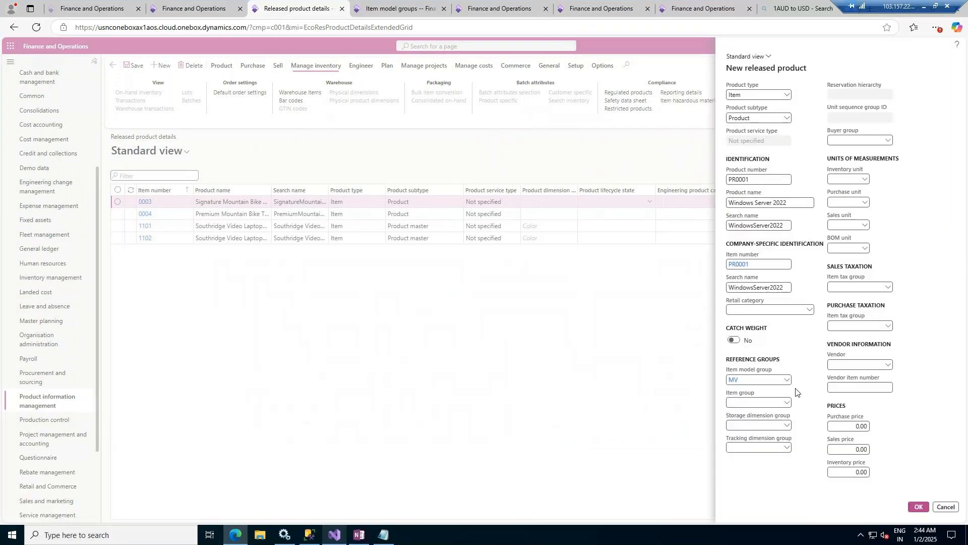
pyautogui.click(785, 403)
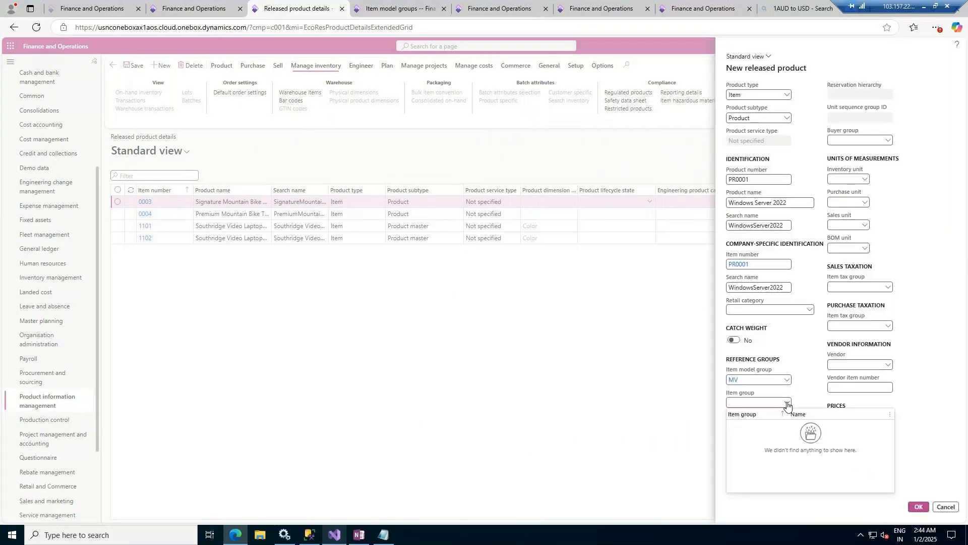
pyautogui.click(396, 4)
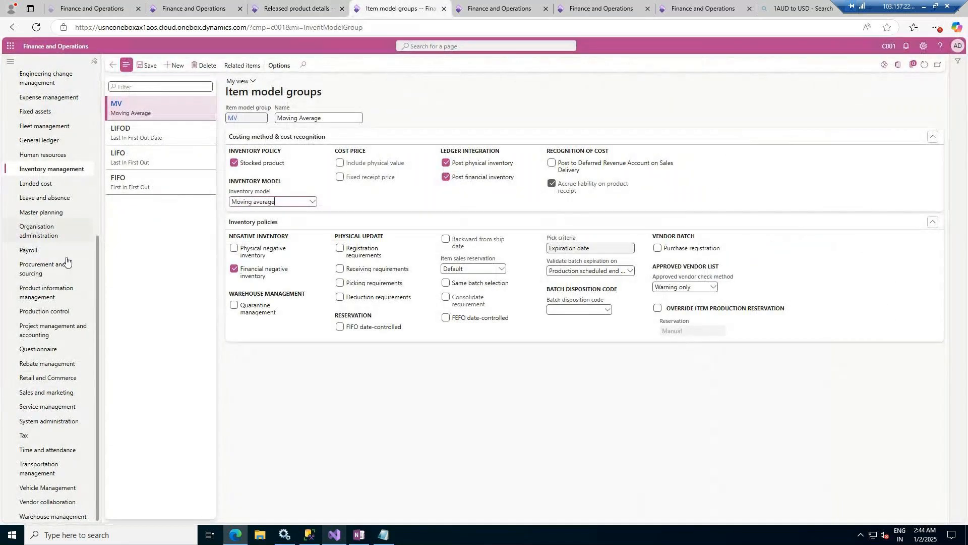
pyautogui.click(61, 301)
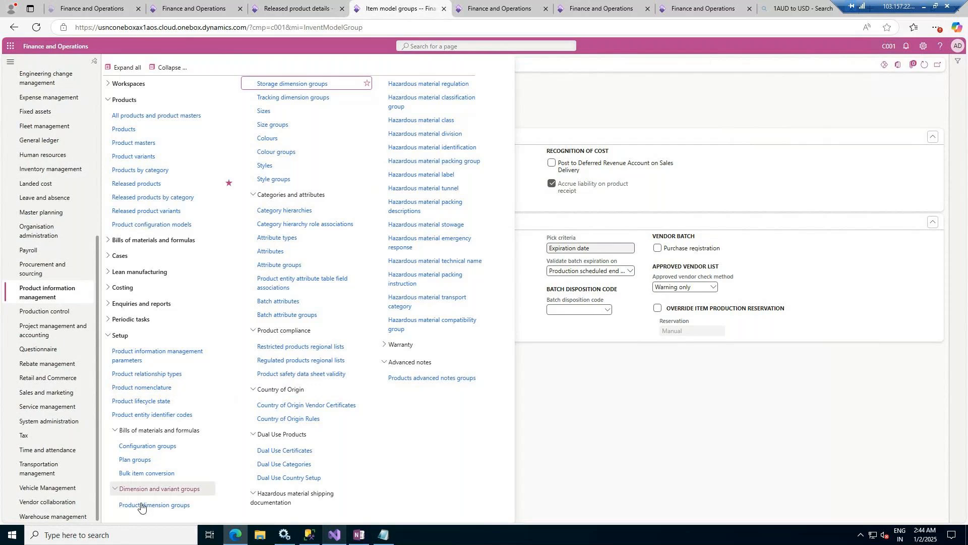
pyautogui.click(50, 168)
pyautogui.click(281, 157)
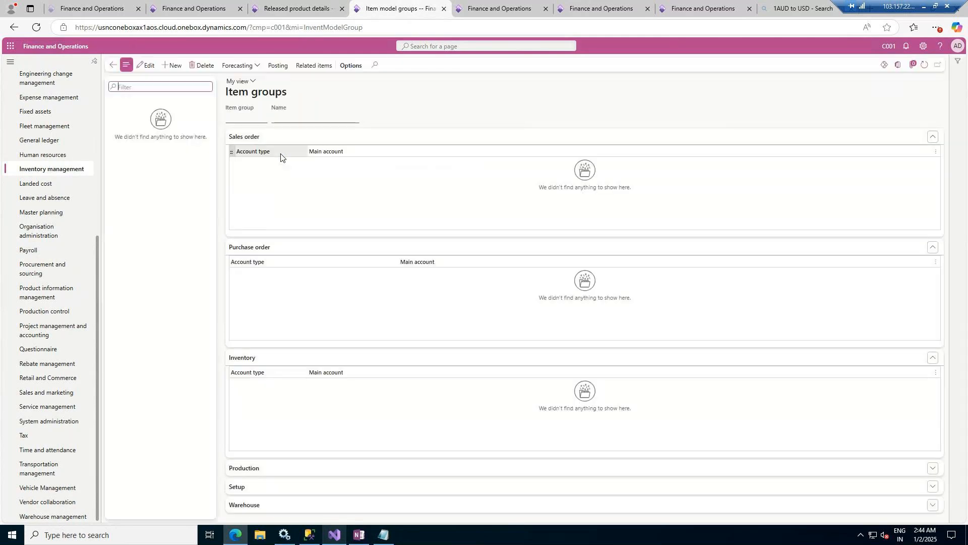
# - Create and save an item group FM named "Fast Moving"
pyautogui.click(175, 65)
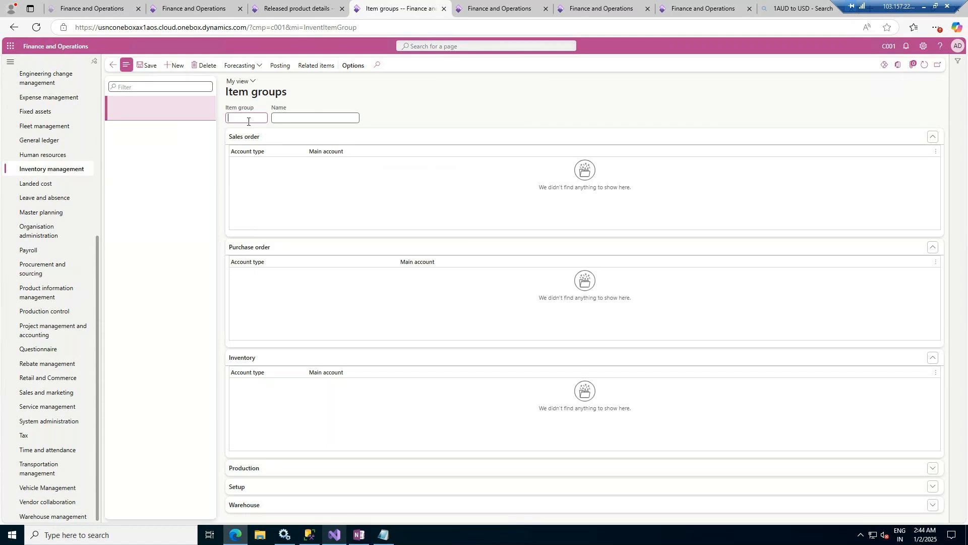
pyautogui.write('FM')
pyautogui.press('Tab')
pyautogui.write('Fast Moving')
pyautogui.click(154, 68)
pyautogui.click(146, 67)
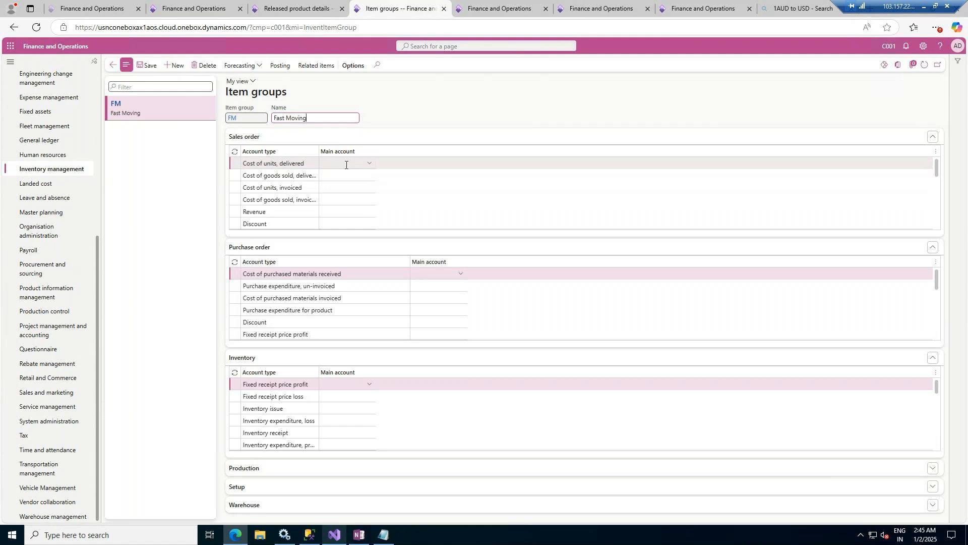
# - Look through the main accounts available for the sales order account type "Cost of units, delivered" without choosing one
pyautogui.click(370, 163)
pyautogui.click(370, 163)
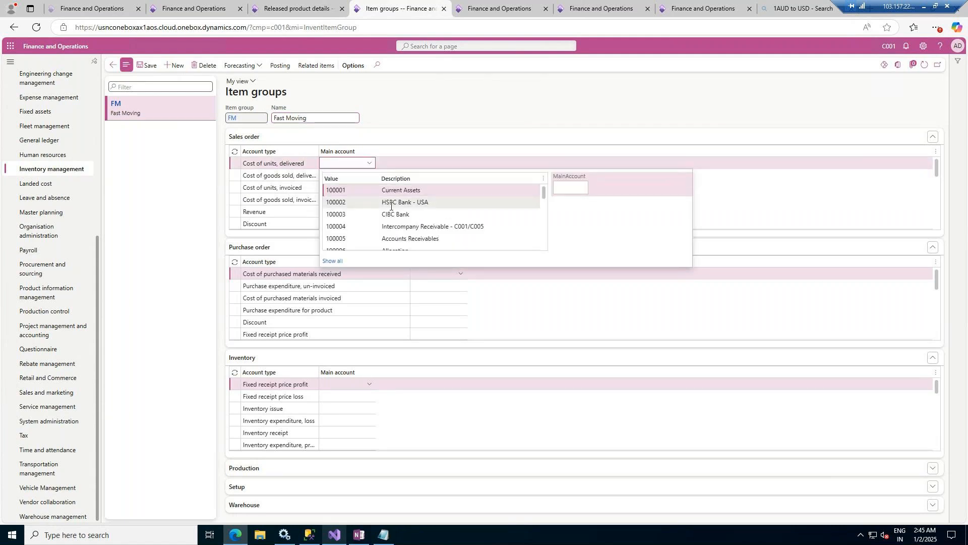
pyautogui.scroll(-8, 396, 206)
pyautogui.scroll(8, 396, 206)
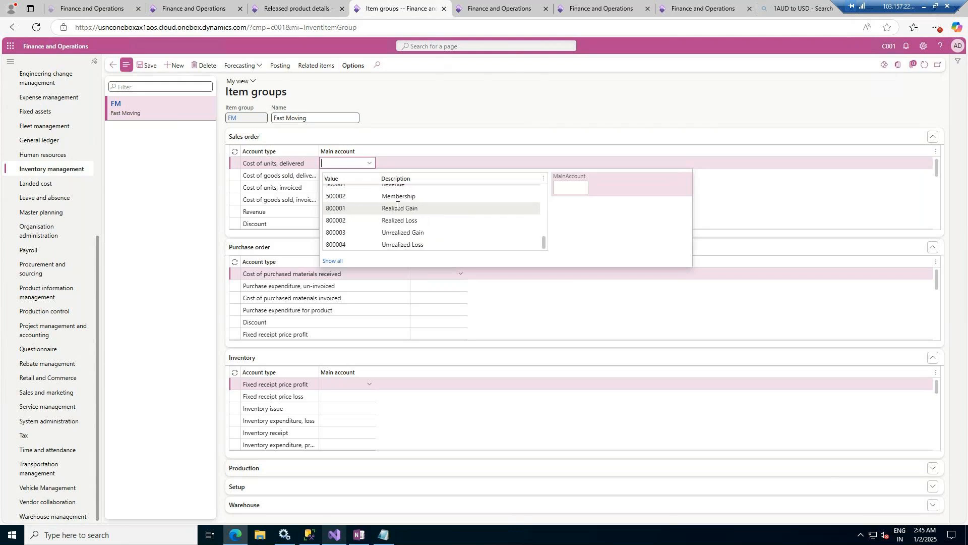
pyautogui.click(528, 120)
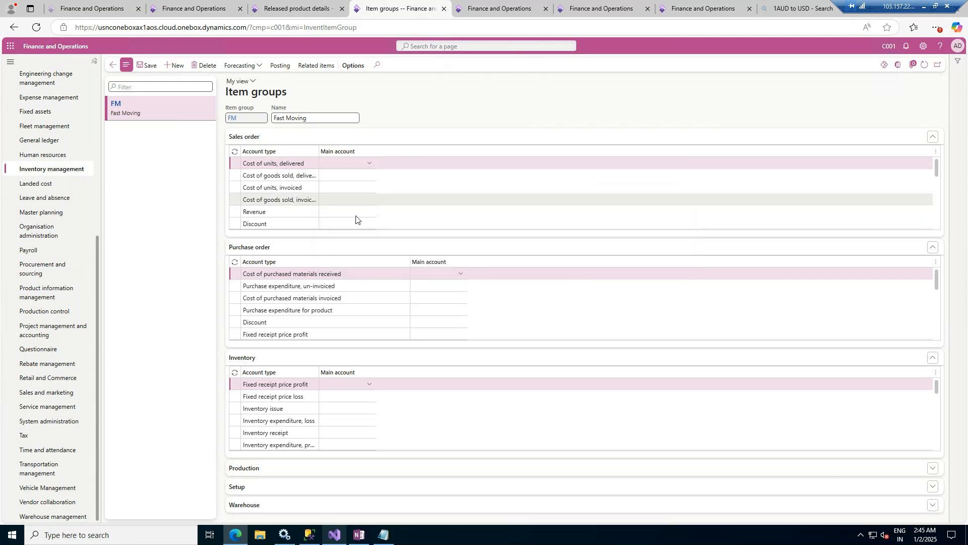
# - Create and save an item group SM named "Slow Moving"
pyautogui.click(172, 66)
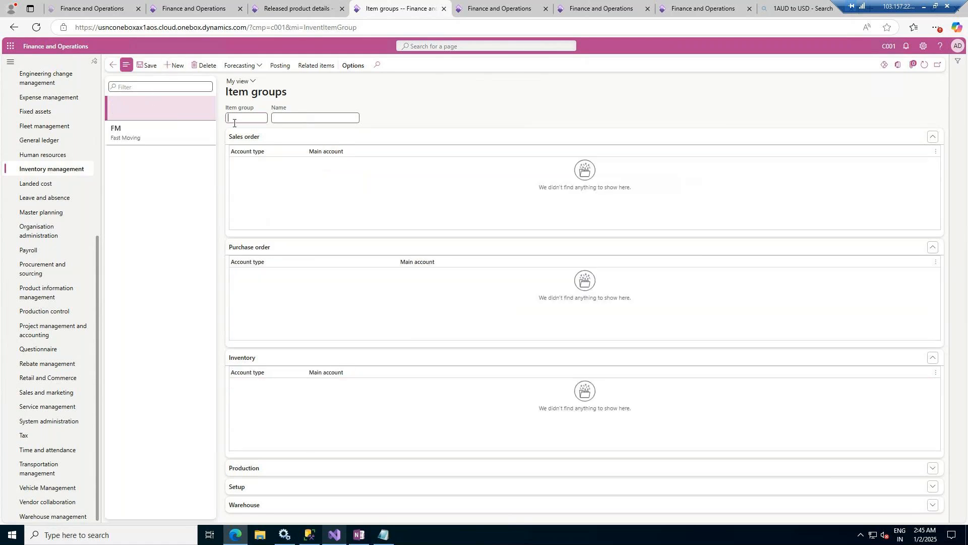
pyautogui.write('SM')
pyautogui.press('Tab')
pyautogui.write('Slow Moving')
pyautogui.press('Tab')
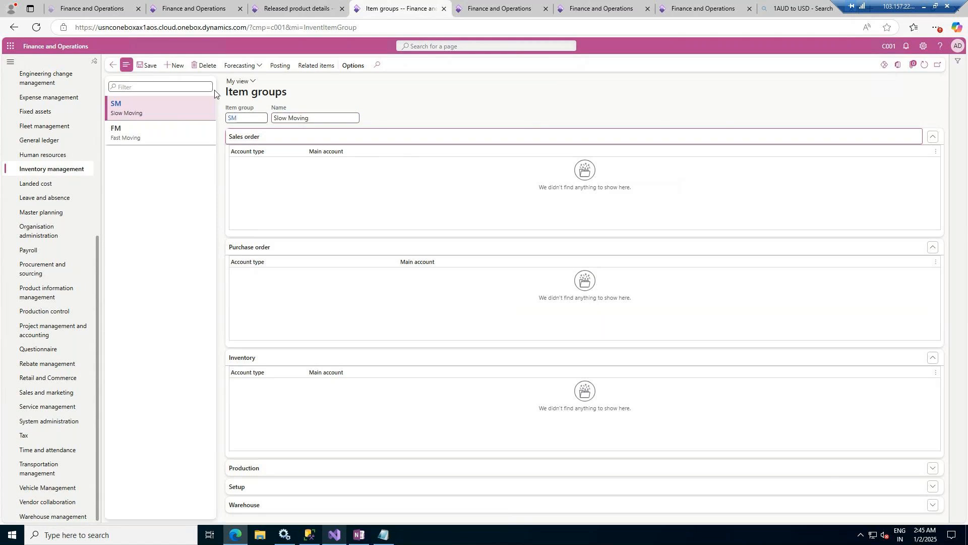
pyautogui.click(149, 65)
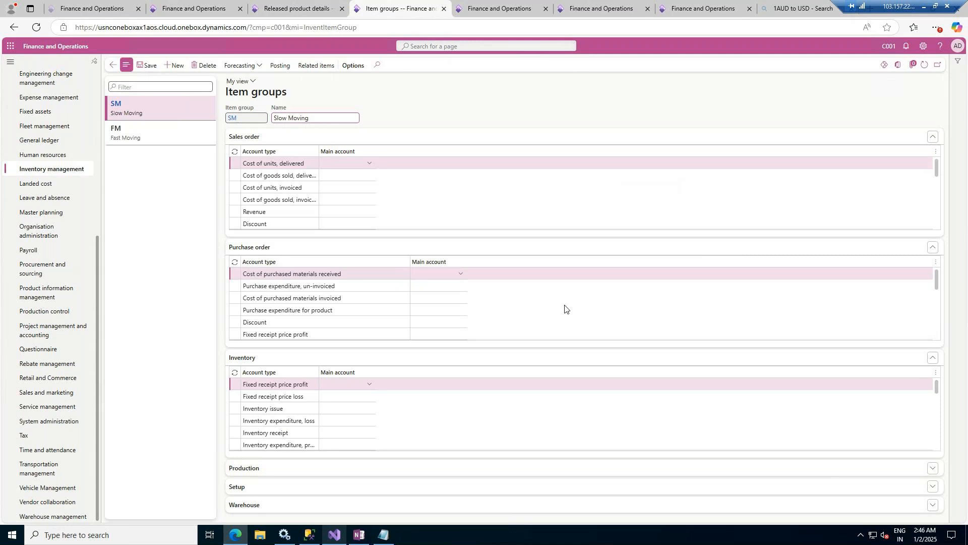
# - Return to the new released product form and set its item group to FM (Fast Moving)
pyautogui.hotkey('ctrl', 'shift', 'Tab')
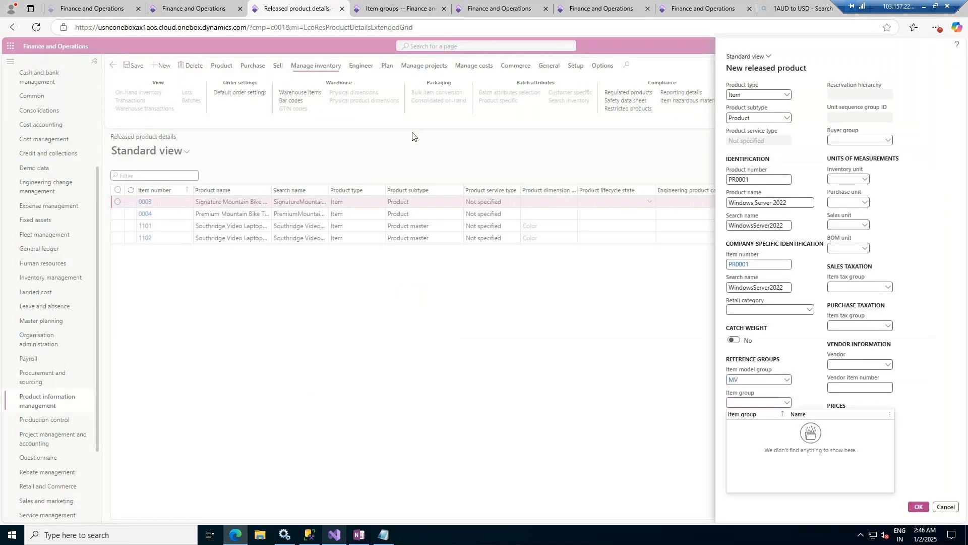
pyautogui.click(787, 403)
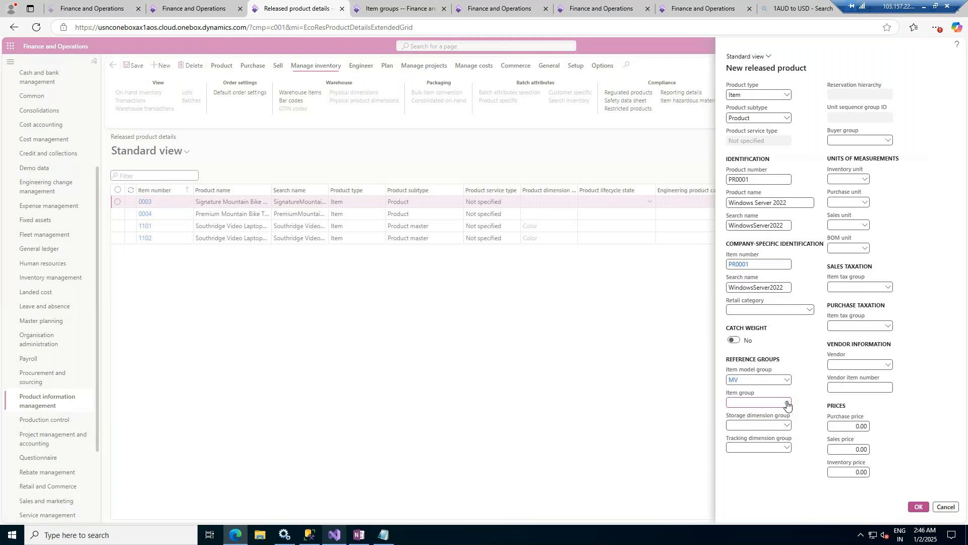
pyautogui.click(787, 404)
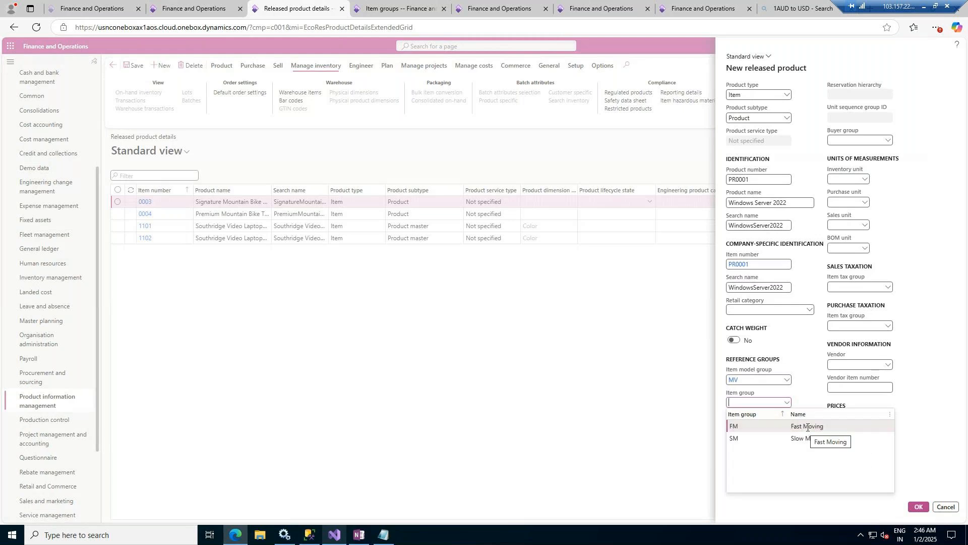
pyautogui.click(736, 426)
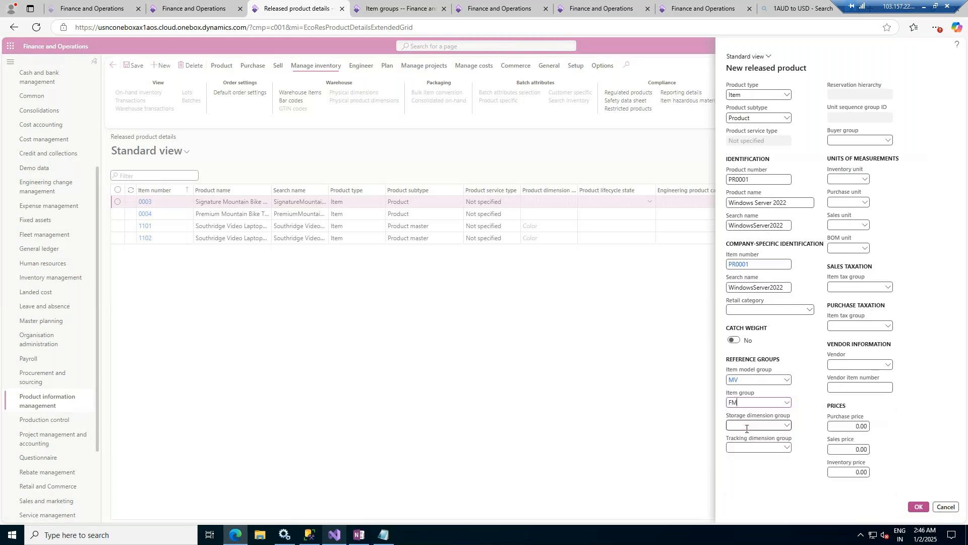
# - Check the product's storage dimension group choices and open the Storage dimension groups page of Product information management
pyautogui.click(787, 426)
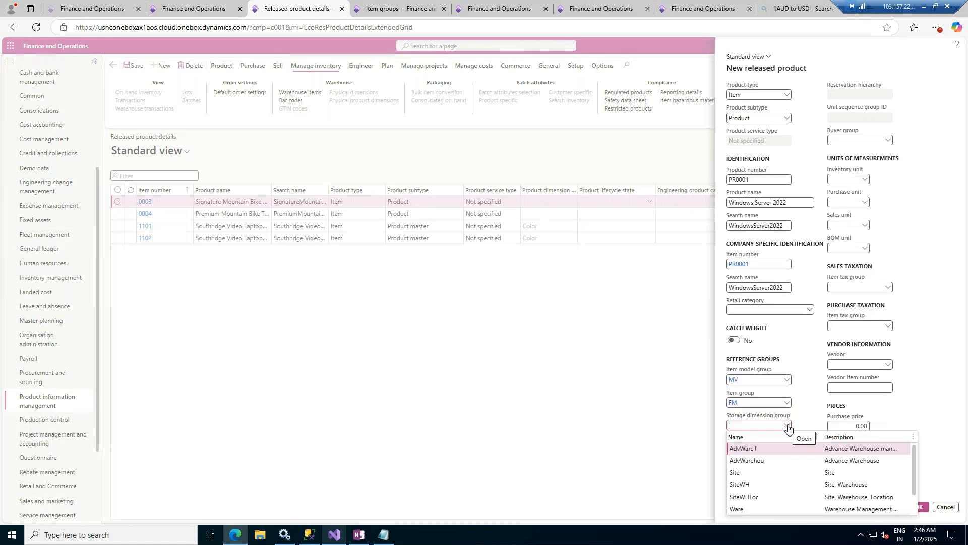
pyautogui.click(394, 9)
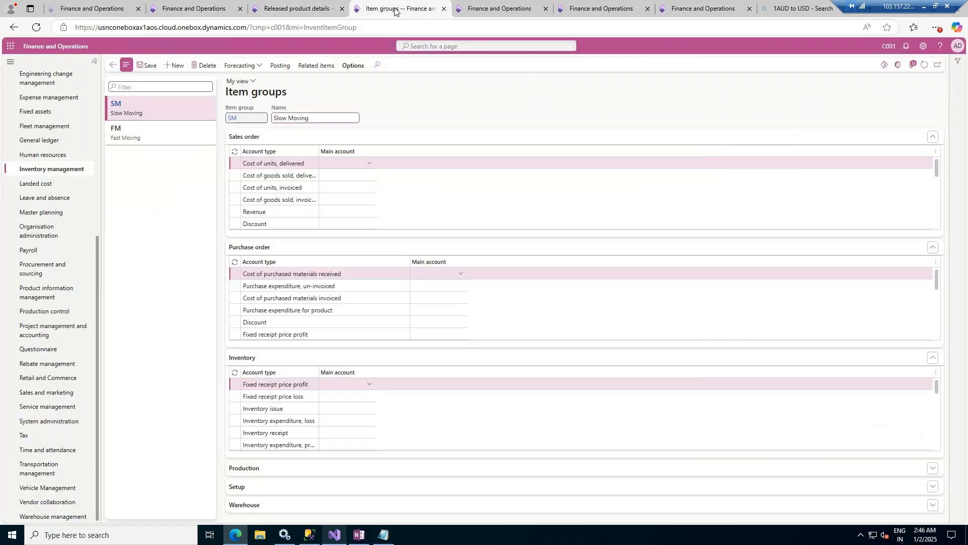
pyautogui.click(72, 170)
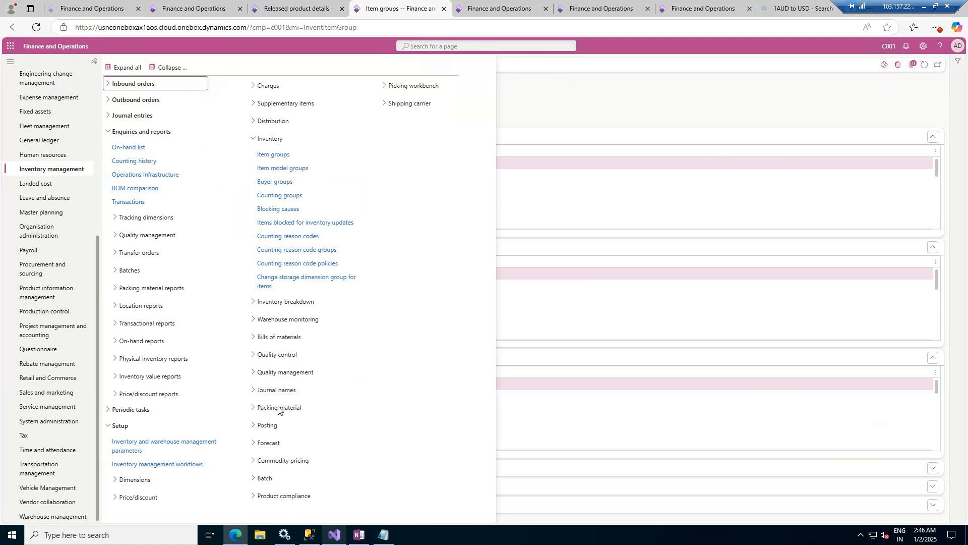
pyautogui.click(144, 481)
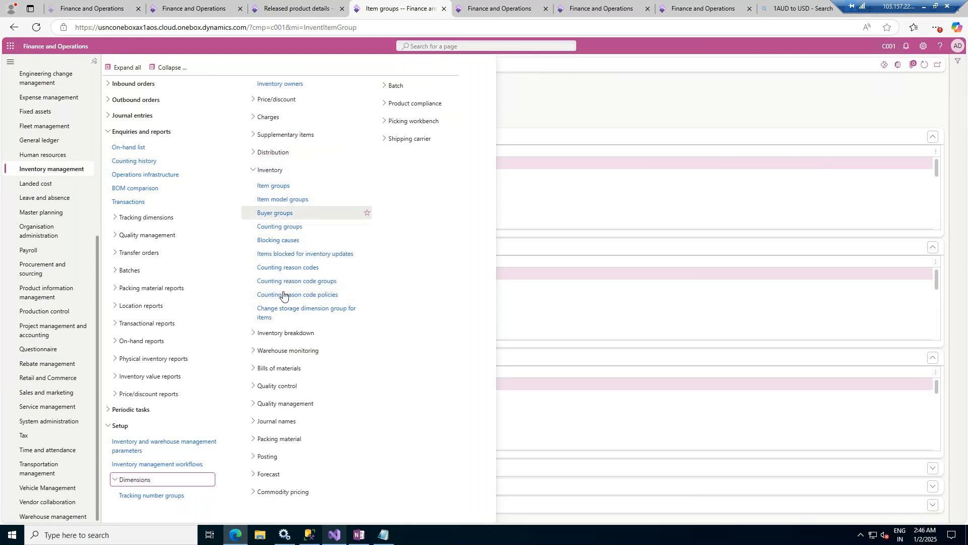
pyautogui.click(288, 351)
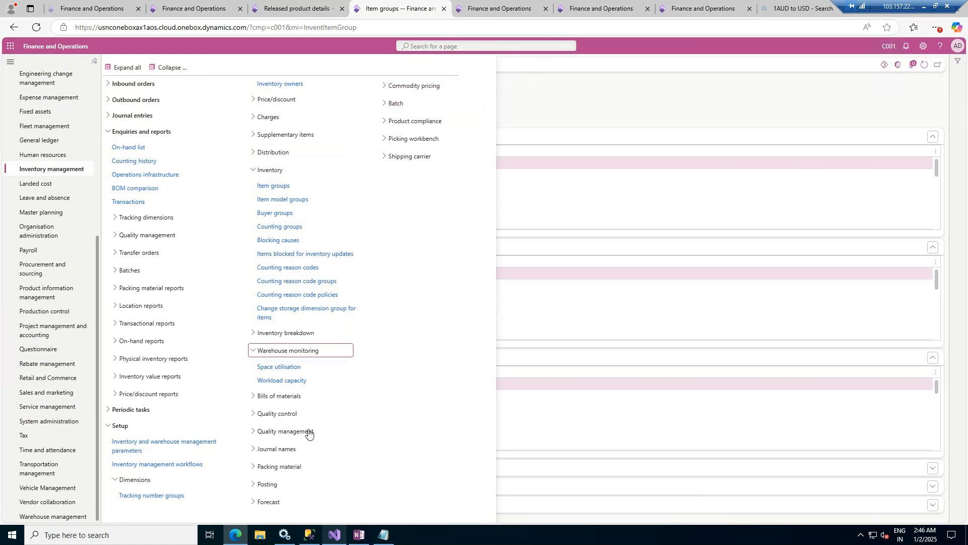
pyautogui.click(36, 296)
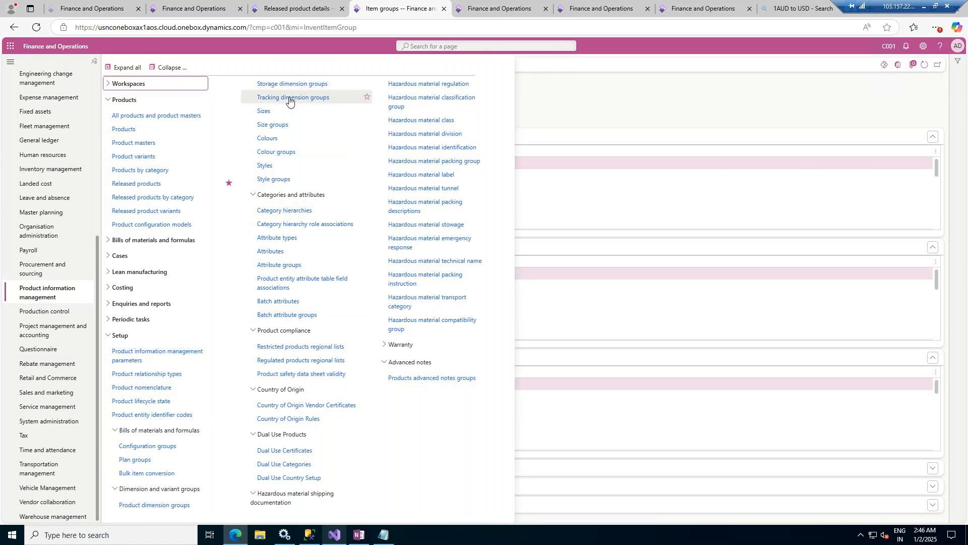
pyautogui.click(298, 84)
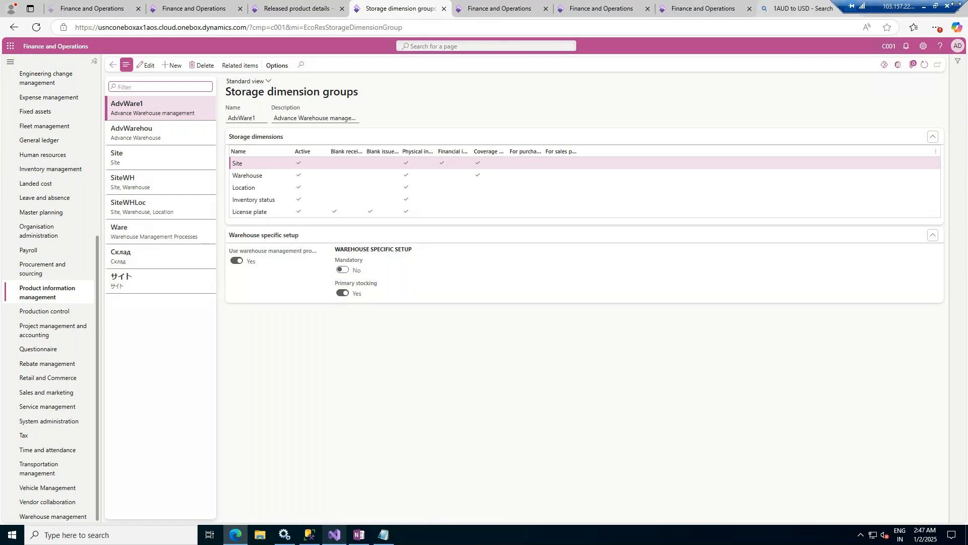
# - Switch to the PowerPoint slide and handwrite "S, W, L" in a circle between "Avg" and the cost sketch
pyautogui.click(927, 6)
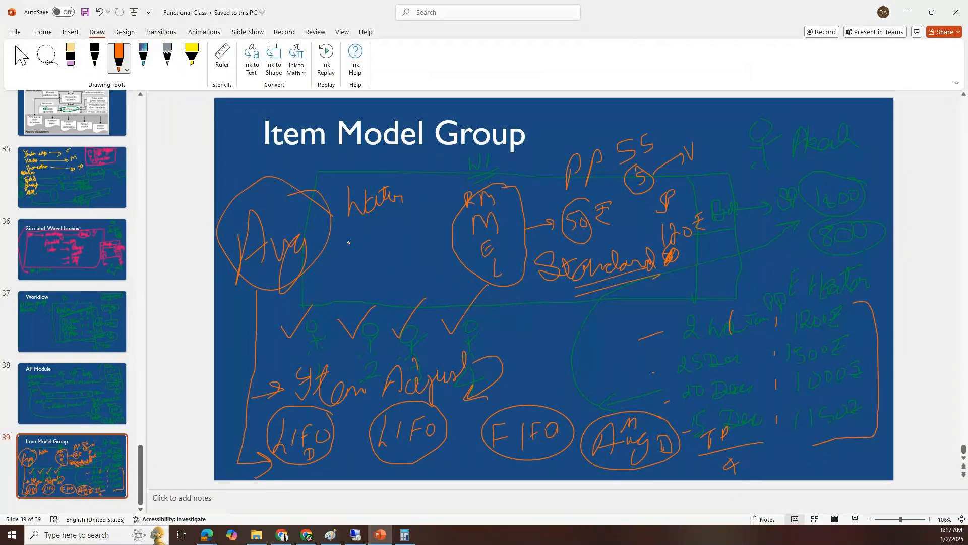
pyautogui.moveTo(358, 233)
pyautogui.mouseDown()
pyautogui.moveTo(351, 251)
pyautogui.moveTo(361, 261)
pyautogui.mouseUp()
pyautogui.moveTo(376, 232); pyautogui.dragTo(387, 231)
pyautogui.moveTo(392, 242)
pyautogui.mouseDown()
pyautogui.moveTo(389, 258)
pyautogui.moveTo(411, 244)
pyautogui.moveTo(418, 253)
pyautogui.mouseUp()
pyautogui.moveTo(443, 220)
pyautogui.mouseDown()
pyautogui.moveTo(328, 262)
pyautogui.moveTo(426, 246)
pyautogui.mouseUp()
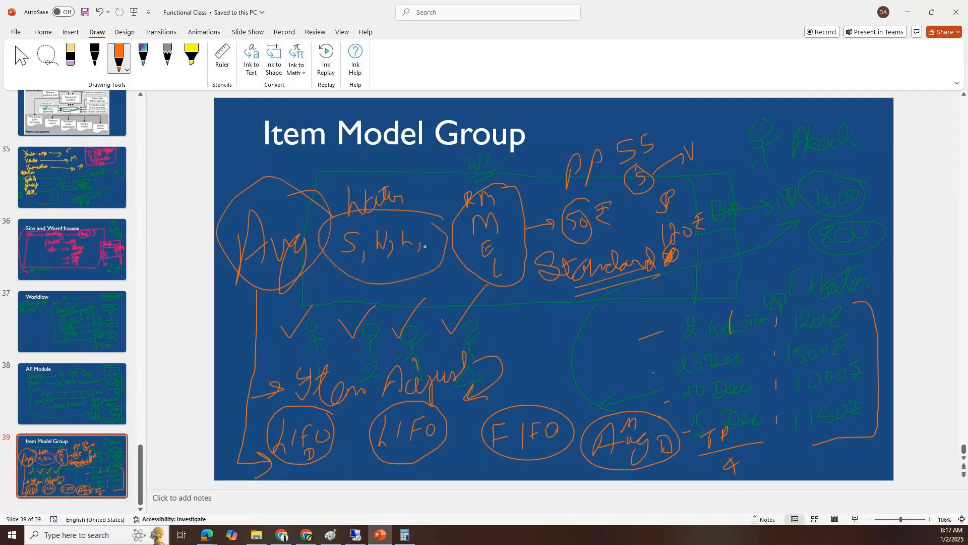
# - Switch back to Finance and Operations and examine the active dimensions of the Site and SiteWH storage dimension groups
pyautogui.click(373, 526)
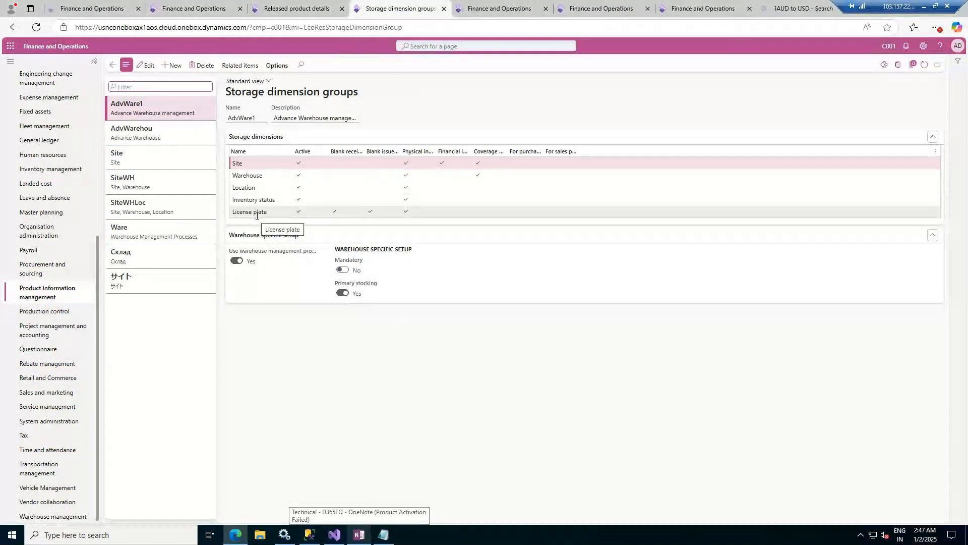
pyautogui.click(156, 159)
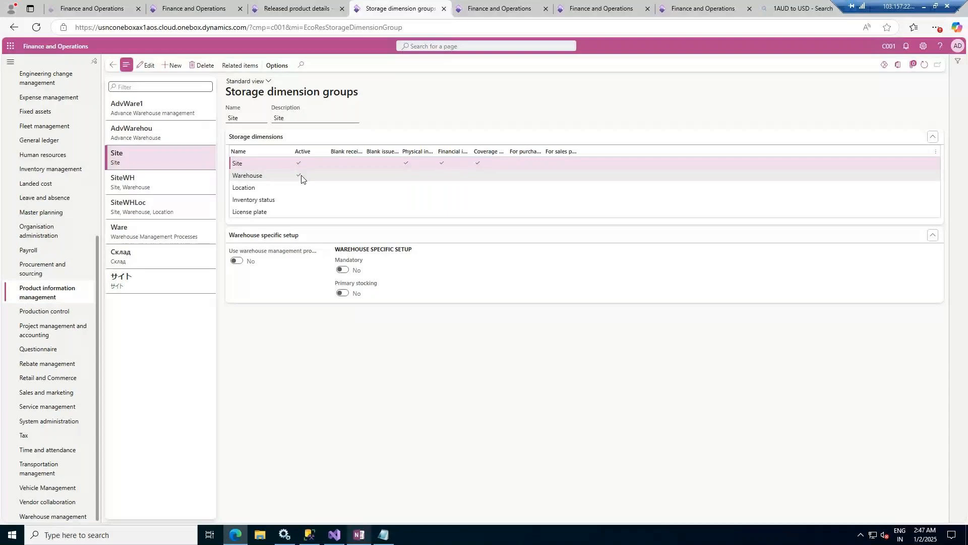
pyautogui.click(167, 188)
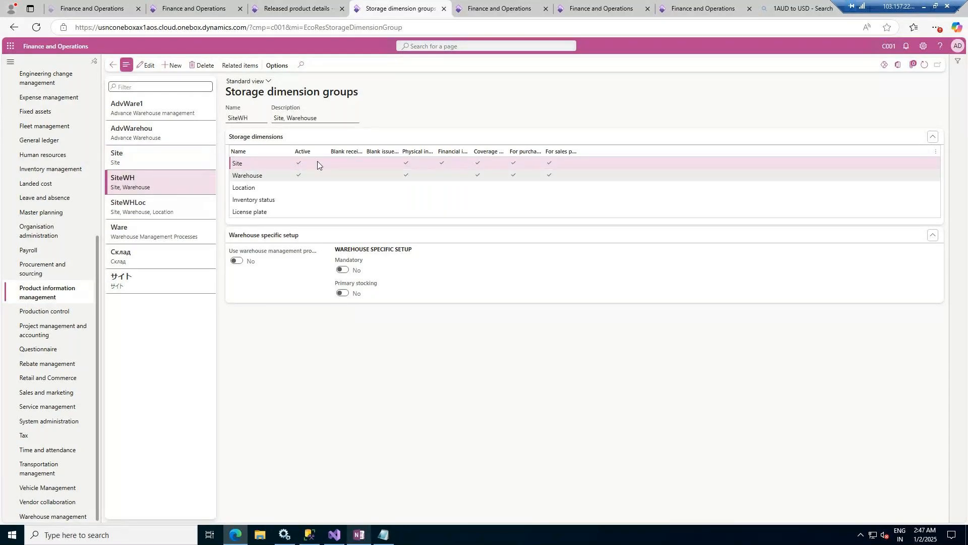
# - Examine the active dimensions of the SiteWHLoc storage dimension group and compare them with those of SiteWH
pyautogui.click(159, 206)
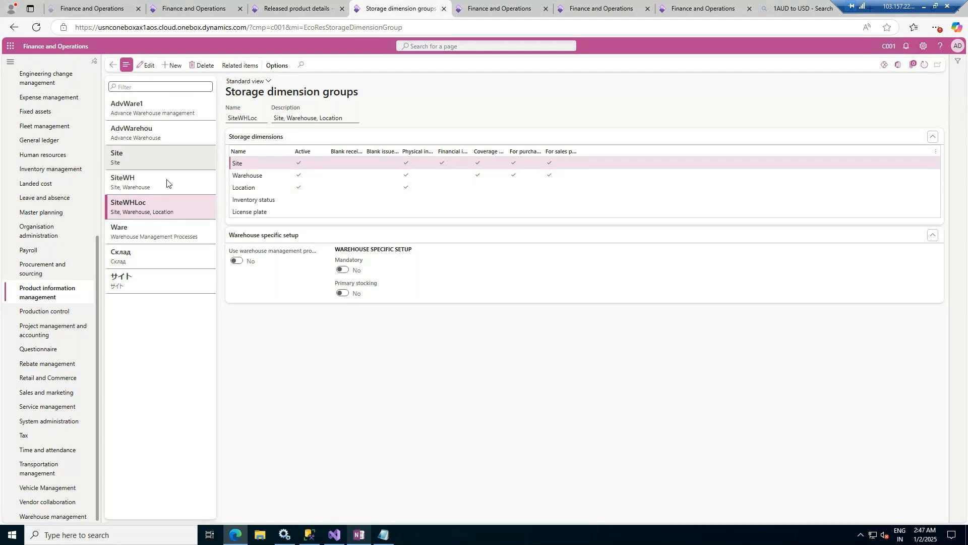
pyautogui.click(145, 185)
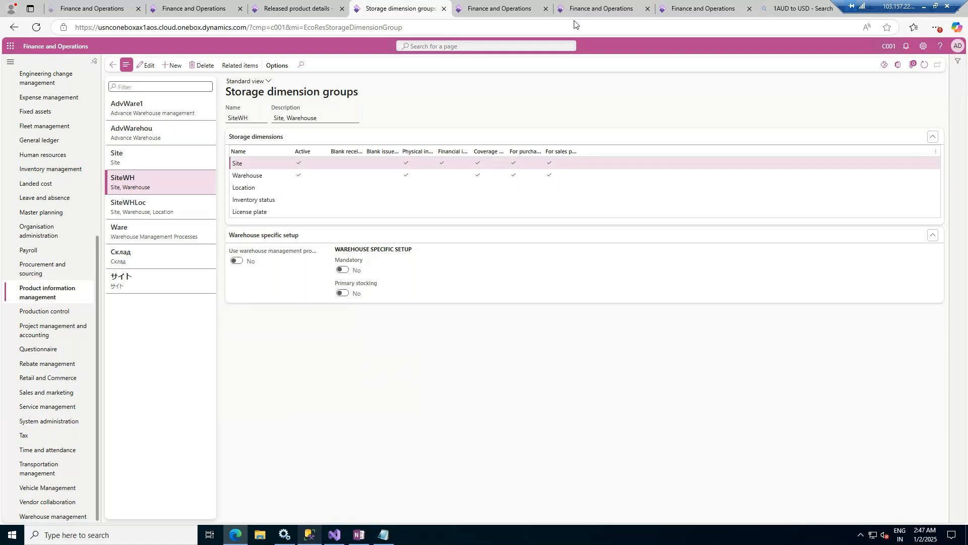
# - Switch to PowerPoint, add a slide after Item Model Group titled "Site and Warehouse", and shrink the title box to one line
pyautogui.click(925, 7)
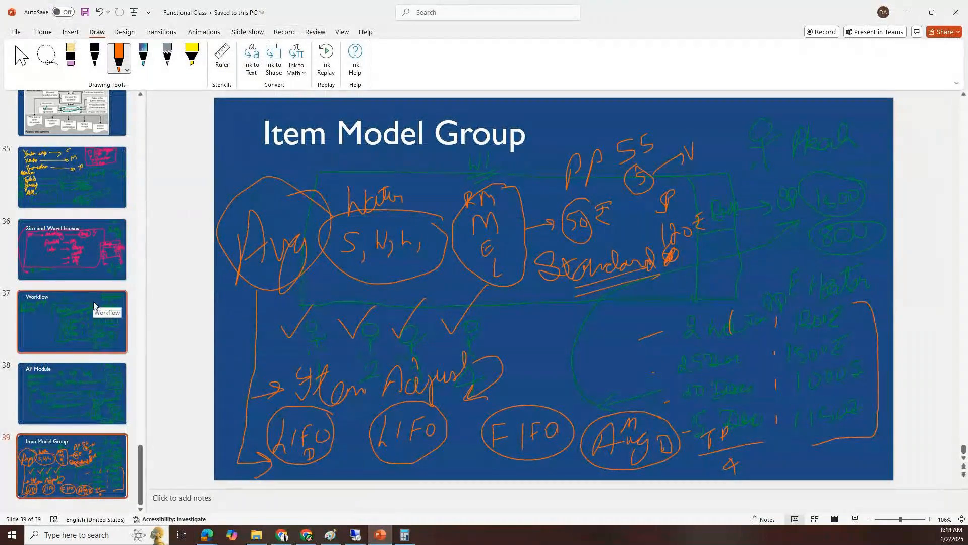
pyautogui.rightClick(67, 478)
pyautogui.click(99, 299)
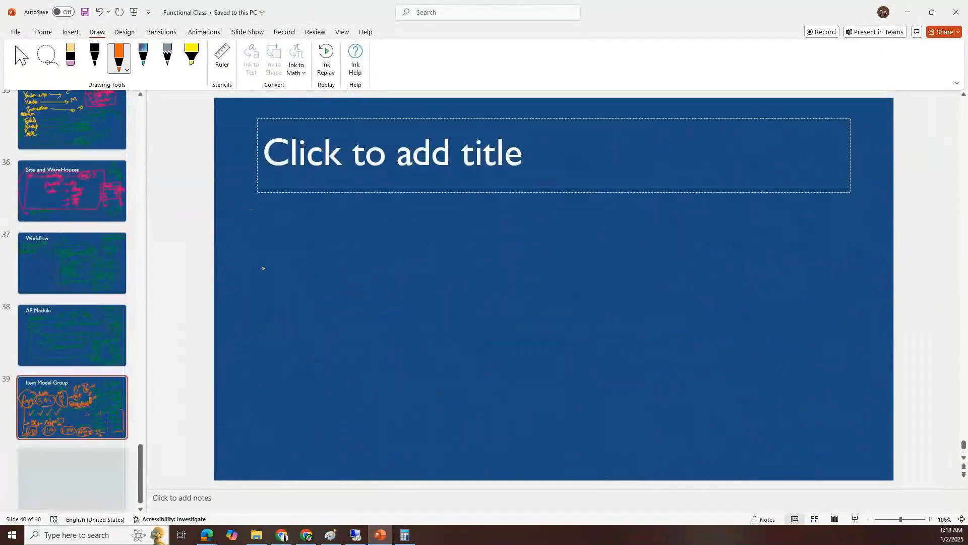
pyautogui.click(22, 58)
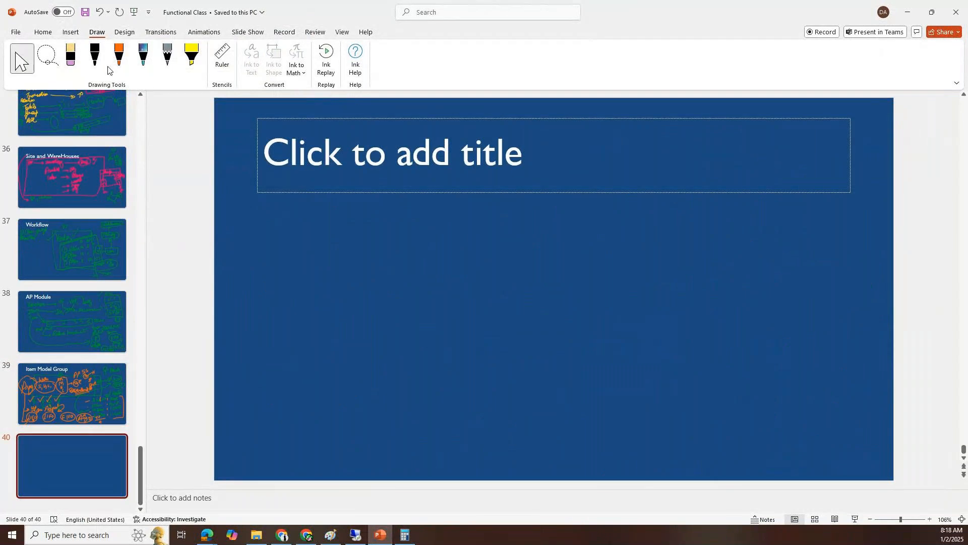
pyautogui.click(350, 149)
pyautogui.write('Site and W')
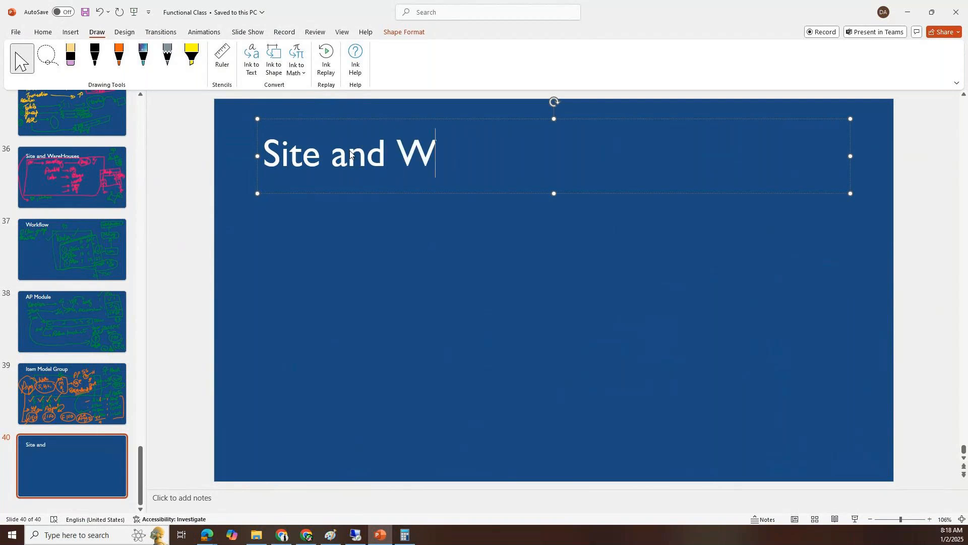
pyautogui.write('arehouse')
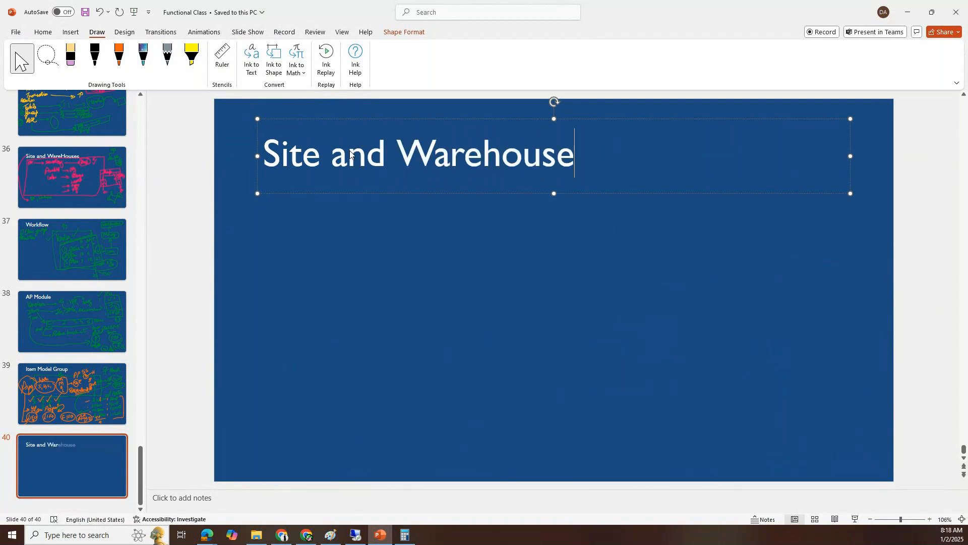
pyautogui.moveTo(550, 193); pyautogui.dragTo(553, 154)
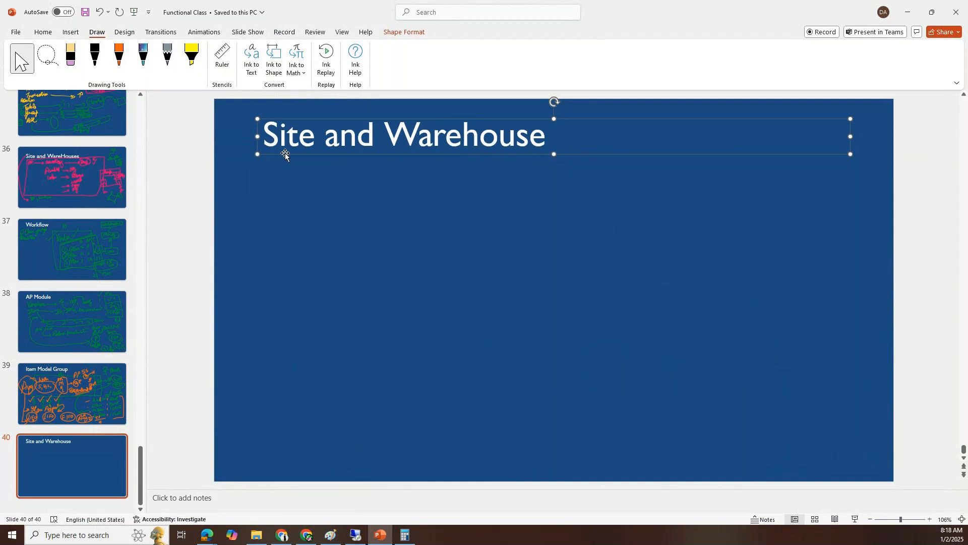
# - Draw a large four-cornered shape in orange ink below the title and handwrite "India Site" inside it
pyautogui.click(117, 58)
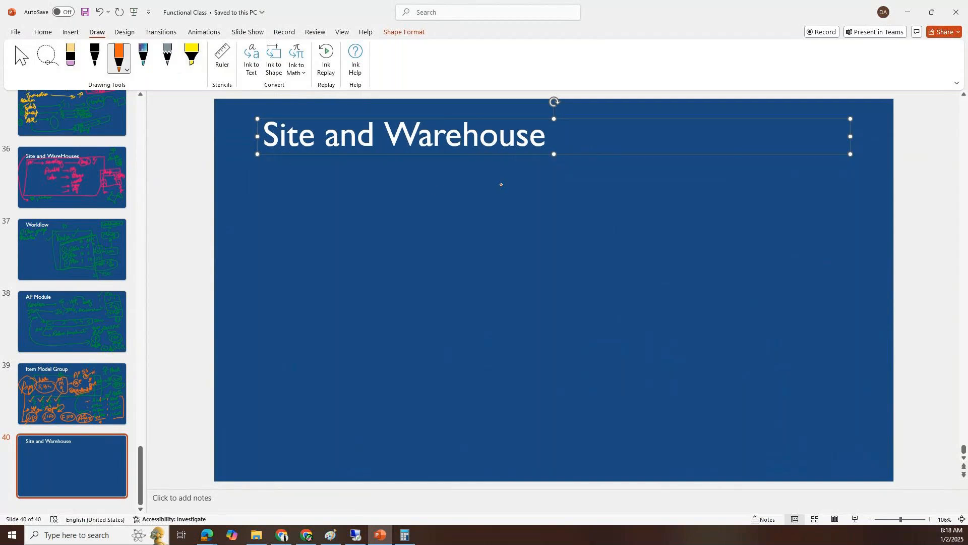
pyautogui.moveTo(507, 178)
pyautogui.mouseDown()
pyautogui.moveTo(400, 265)
pyautogui.moveTo(598, 416)
pyautogui.moveTo(656, 210)
pyautogui.moveTo(519, 174)
pyautogui.moveTo(508, 180)
pyautogui.mouseUp()
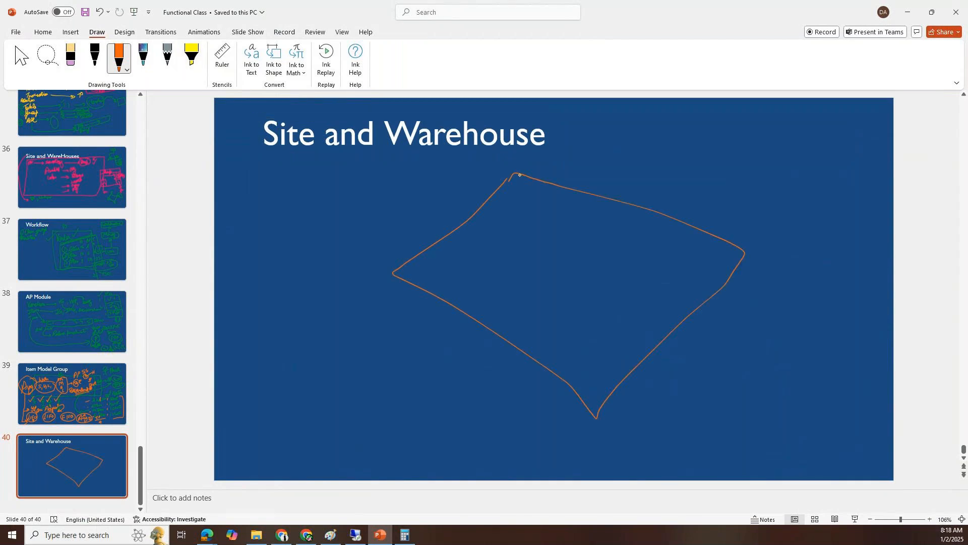
pyautogui.moveTo(515, 271)
pyautogui.mouseDown()
pyautogui.moveTo(546, 248)
pyautogui.moveTo(508, 288)
pyautogui.moveTo(591, 274)
pyautogui.moveTo(616, 260)
pyautogui.mouseUp()
pyautogui.moveTo(659, 234)
pyautogui.mouseDown()
pyautogui.moveTo(652, 261)
pyautogui.moveTo(669, 237)
pyautogui.moveTo(695, 246)
pyautogui.moveTo(683, 227)
pyautogui.mouseUp()
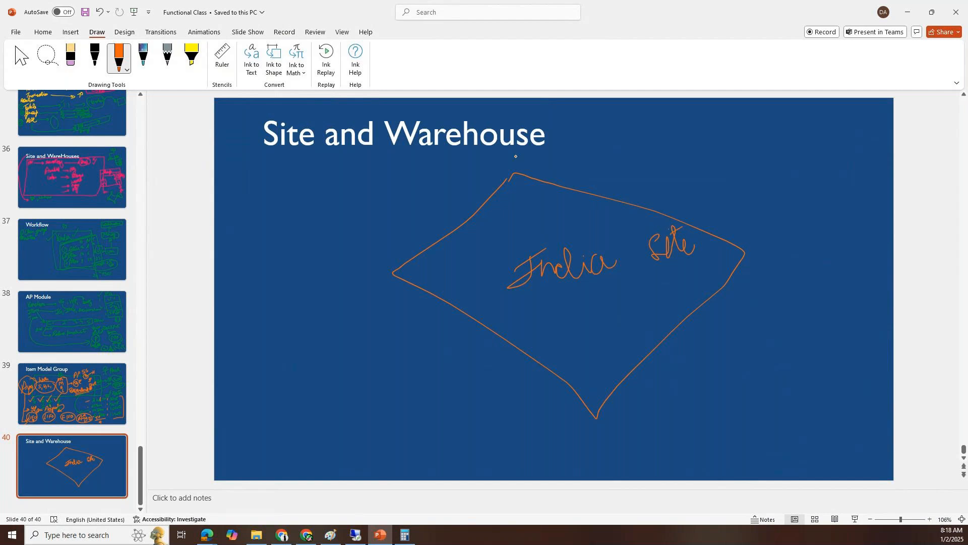
# - Label the shape's corners D, K, B and P, and circle the word "Site" in the title
pyautogui.moveTo(508, 162)
pyautogui.mouseDown()
pyautogui.moveTo(515, 153)
pyautogui.moveTo(495, 170)
pyautogui.mouseUp()
pyautogui.moveTo(748, 228); pyautogui.dragTo(747, 244)
pyautogui.moveTo(754, 214); pyautogui.dragTo(768, 234)
pyautogui.moveTo(603, 417); pyautogui.dragTo(612, 443)
pyautogui.moveTo(608, 402); pyautogui.dragTo(614, 431)
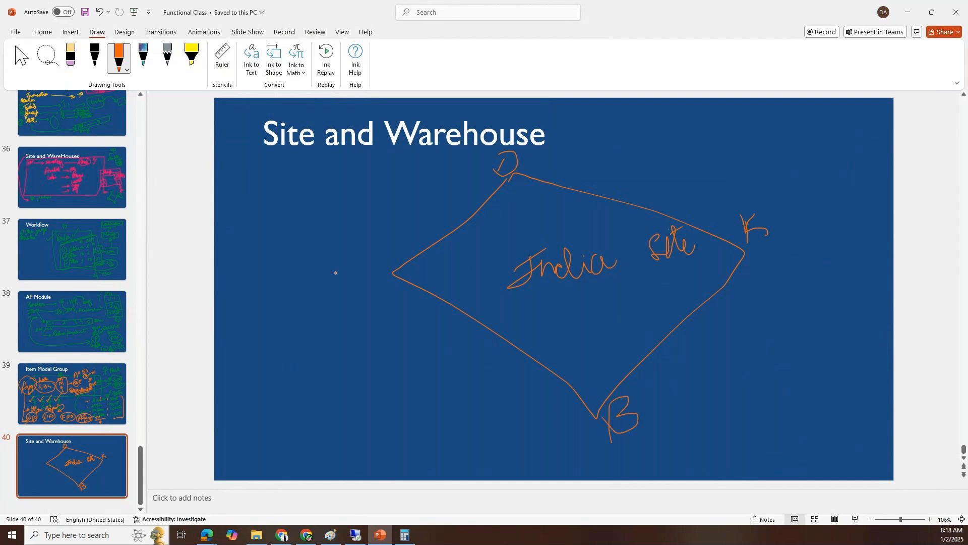
pyautogui.moveTo(364, 270); pyautogui.dragTo(366, 272)
pyautogui.moveTo(387, 252)
pyautogui.mouseDown()
pyautogui.moveTo(370, 275)
pyautogui.moveTo(387, 260)
pyautogui.mouseUp()
pyautogui.moveTo(304, 114)
pyautogui.mouseDown()
pyautogui.moveTo(282, 167)
pyautogui.moveTo(313, 144)
pyautogui.moveTo(301, 120)
pyautogui.mouseUp()
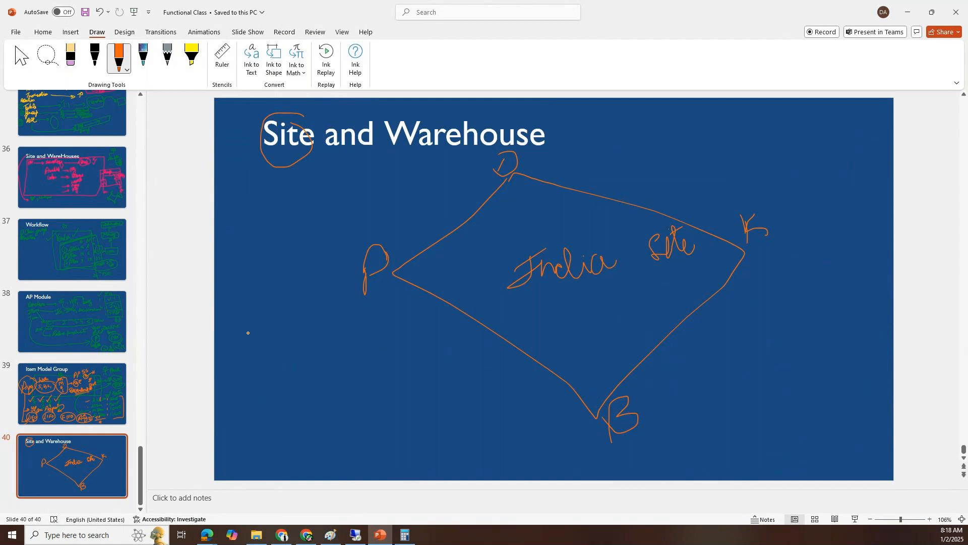
# - Handwrite "S → India" below corner P and underline "India Site" twice
pyautogui.moveTo(241, 328); pyautogui.dragTo(307, 328)
pyautogui.moveTo(290, 322)
pyautogui.mouseDown()
pyautogui.moveTo(306, 329)
pyautogui.moveTo(288, 344)
pyautogui.mouseUp()
pyautogui.moveTo(533, 301); pyautogui.dragTo(689, 253)
pyautogui.moveTo(554, 303); pyautogui.dragTo(691, 263)
pyautogui.moveTo(317, 315)
pyautogui.mouseDown()
pyautogui.moveTo(340, 308)
pyautogui.moveTo(325, 332)
pyautogui.moveTo(352, 322)
pyautogui.mouseUp()
pyautogui.moveTo(361, 314)
pyautogui.mouseDown()
pyautogui.moveTo(365, 323)
pyautogui.moveTo(381, 321)
pyautogui.mouseUp()
# - Handwrite "W → D P K B" under the site line, with the quantities 4, 10, 15 and 2 beneath the letters
pyautogui.moveTo(244, 361)
pyautogui.mouseDown()
pyautogui.moveTo(300, 367)
pyautogui.moveTo(305, 383)
pyautogui.mouseUp()
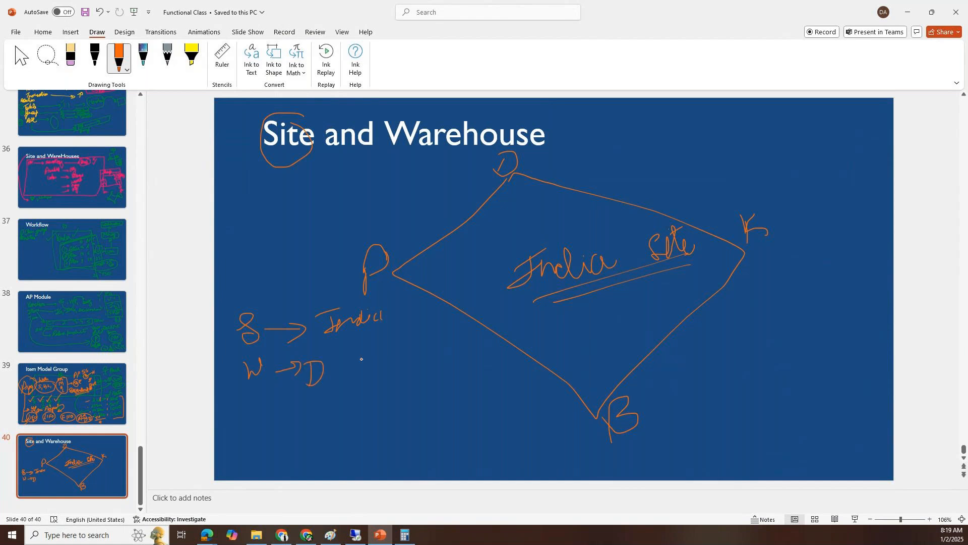
pyautogui.moveTo(364, 353); pyautogui.dragTo(369, 379)
pyautogui.moveTo(367, 356)
pyautogui.mouseDown()
pyautogui.moveTo(366, 364)
pyautogui.moveTo(428, 372)
pyautogui.mouseUp()
pyautogui.moveTo(467, 345); pyautogui.dragTo(468, 371)
pyautogui.moveTo(465, 348); pyautogui.dragTo(471, 372)
pyautogui.moveTo(318, 401)
pyautogui.mouseDown()
pyautogui.moveTo(304, 422)
pyautogui.moveTo(329, 414)
pyautogui.moveTo(313, 437)
pyautogui.mouseUp()
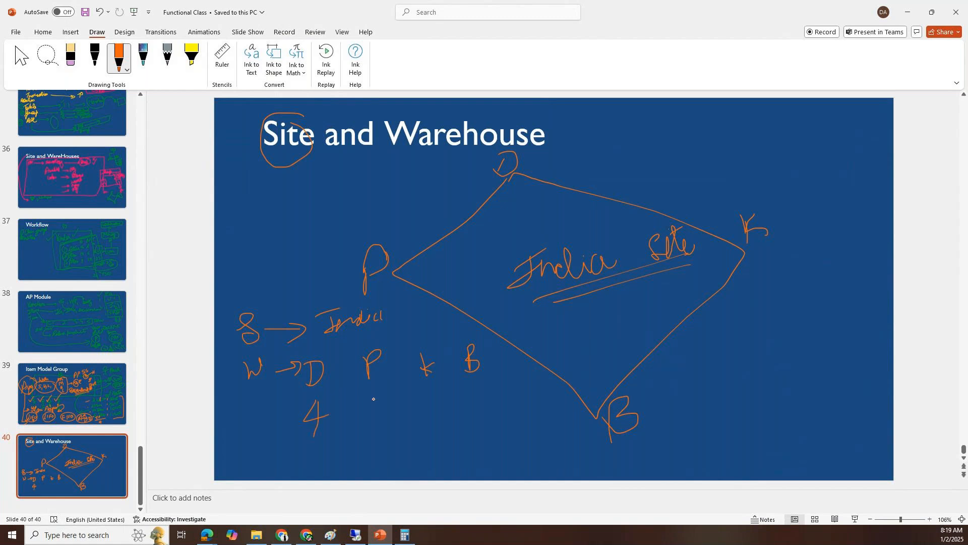
pyautogui.moveTo(367, 394)
pyautogui.mouseDown()
pyautogui.moveTo(360, 426)
pyautogui.moveTo(379, 393)
pyautogui.moveTo(431, 413)
pyautogui.mouseUp()
pyautogui.moveTo(476, 382)
pyautogui.mouseDown()
pyautogui.moveTo(473, 412)
pyautogui.moveTo(492, 402)
pyautogui.mouseUp()
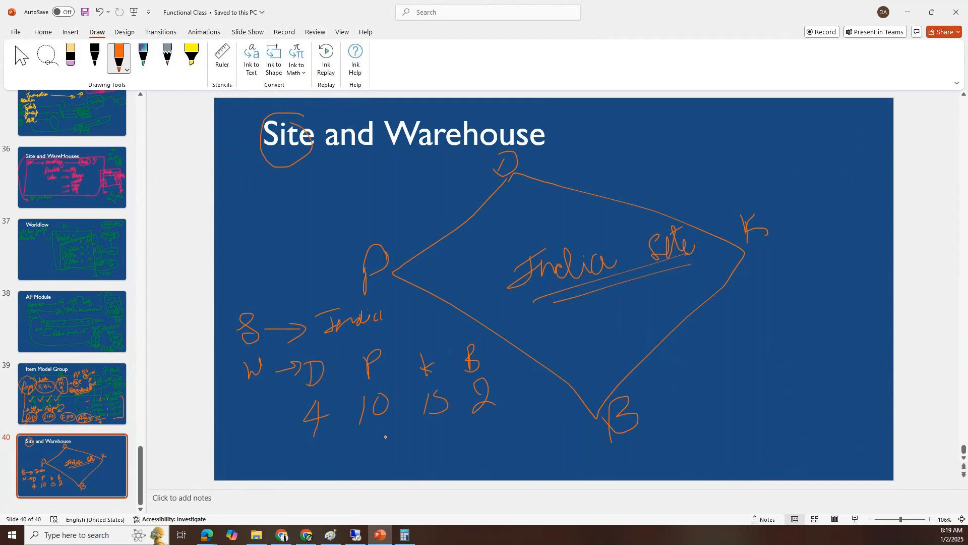
pyautogui.moveTo(438, 390); pyautogui.dragTo(457, 383)
# - Write a circled 31 under the quantities with an arrow to the 2, and circle "Warehouse" in the title
pyautogui.moveTo(424, 438)
pyautogui.mouseDown()
pyautogui.moveTo(433, 449)
pyautogui.moveTo(423, 463)
pyautogui.mouseUp()
pyautogui.moveTo(457, 433)
pyautogui.mouseDown()
pyautogui.moveTo(457, 451)
pyautogui.moveTo(490, 443)
pyautogui.moveTo(468, 422)
pyautogui.moveTo(530, 404)
pyautogui.moveTo(508, 391)
pyautogui.moveTo(521, 386)
pyautogui.mouseUp()
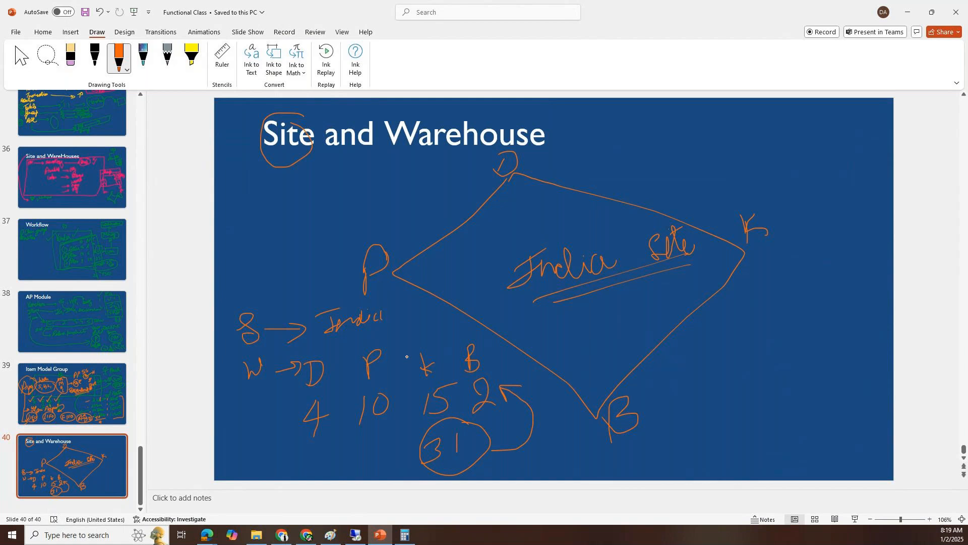
pyautogui.moveTo(528, 104)
pyautogui.mouseDown()
pyautogui.moveTo(398, 126)
pyautogui.moveTo(542, 146)
pyautogui.moveTo(532, 110)
pyautogui.mouseUp()
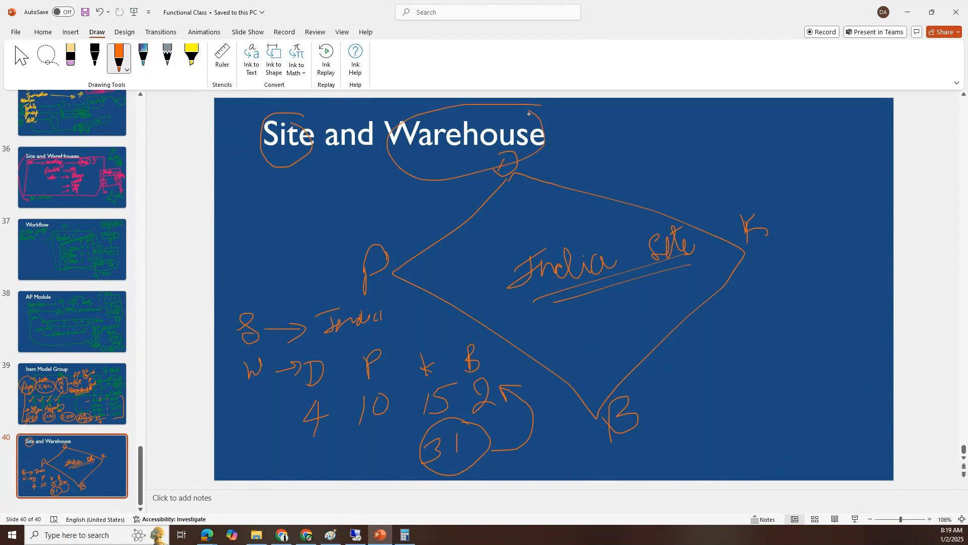
# - Switch back to Finance and Operations and set the new released product's storage dimension group to SiteWH
pyautogui.click(357, 534)
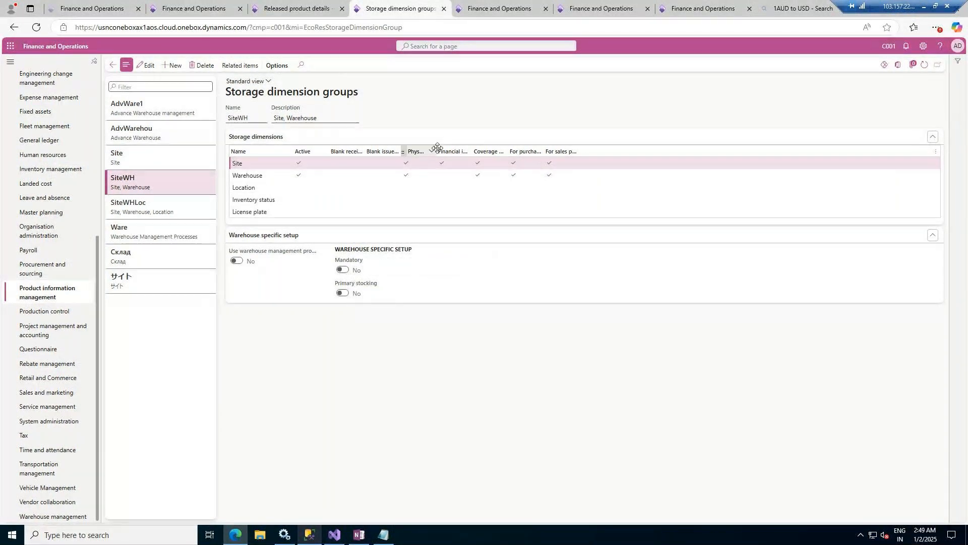
pyautogui.click(315, 7)
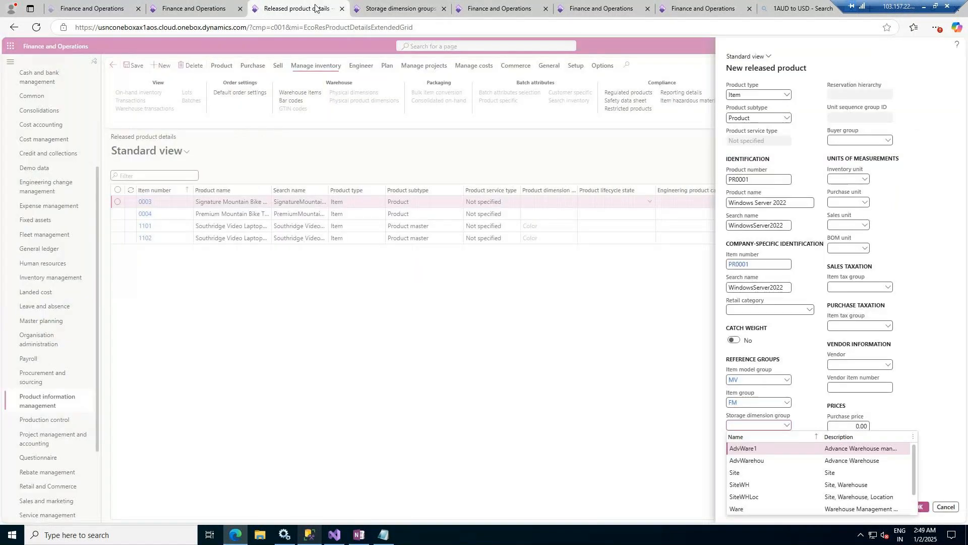
pyautogui.click(752, 486)
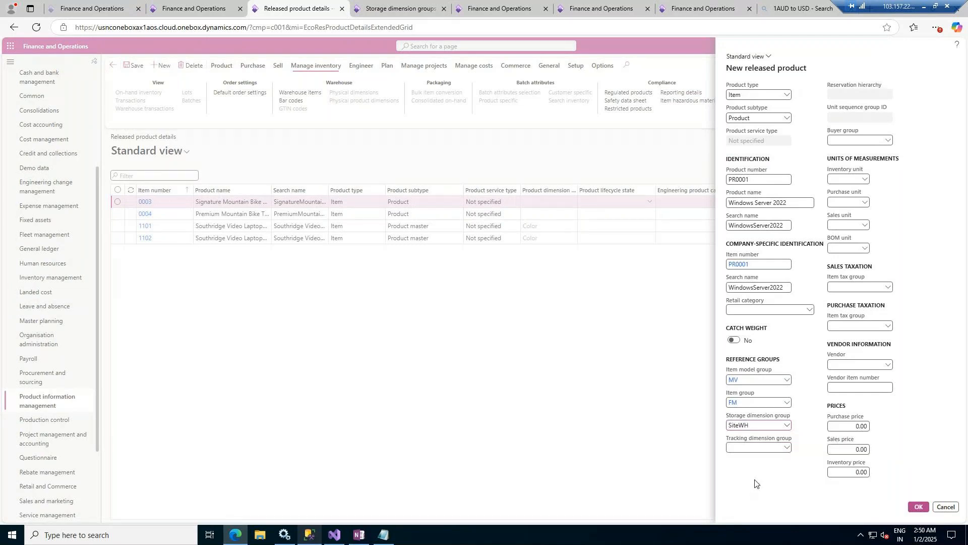
# - Check the product's tracking dimension group choices and open the Tracking dimension groups page of Product information management
pyautogui.click(785, 447)
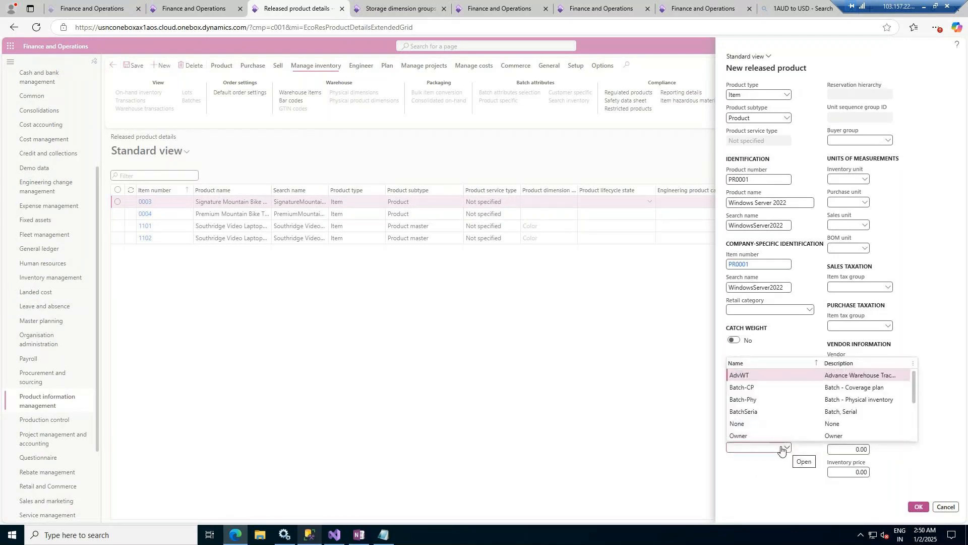
pyautogui.click(379, 5)
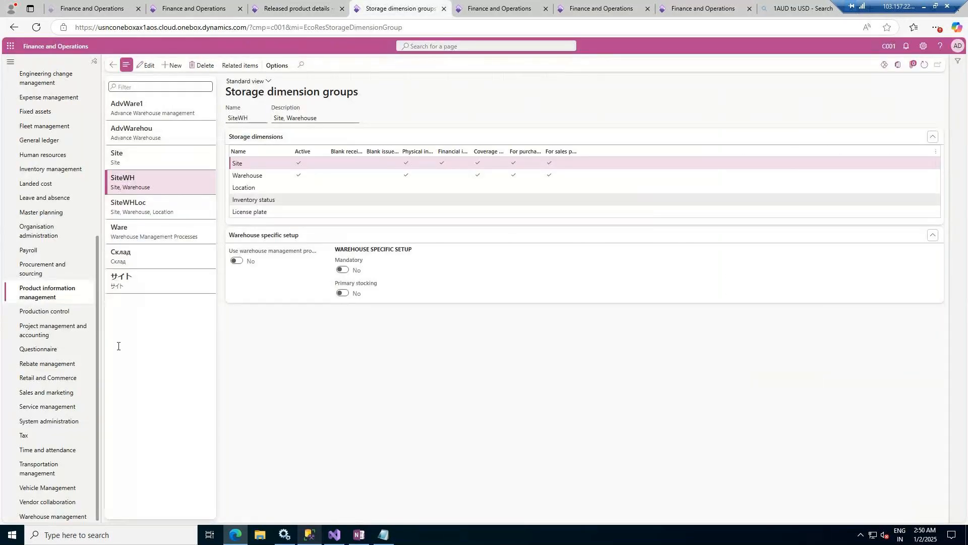
pyautogui.click(40, 290)
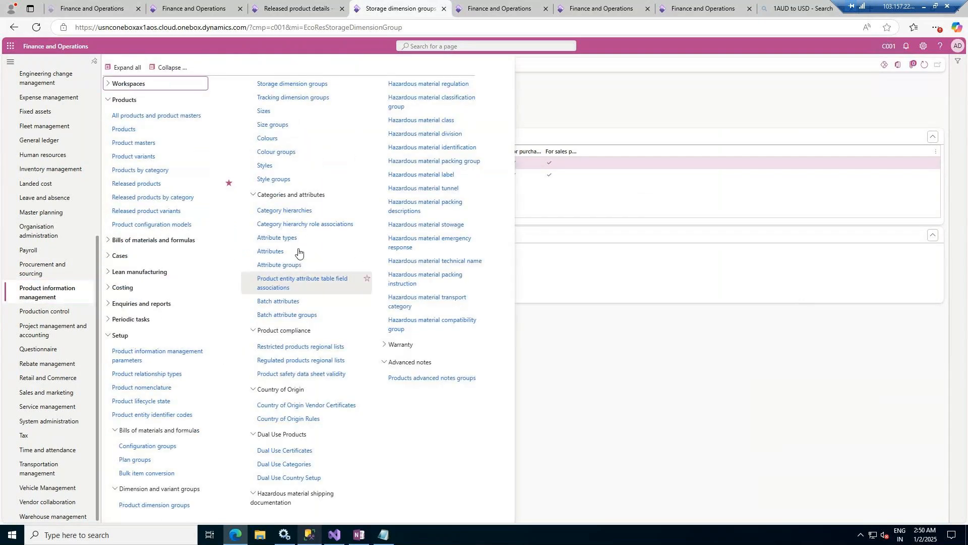
pyautogui.click(320, 97)
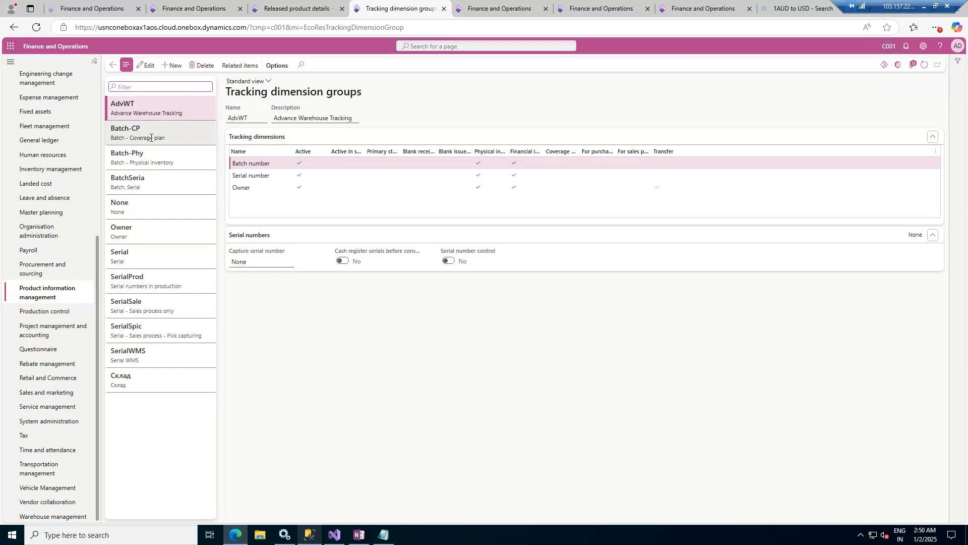
# - Examine the active tracking dimensions of the None, Owner, Serial and BatchSeria groups
pyautogui.click(163, 206)
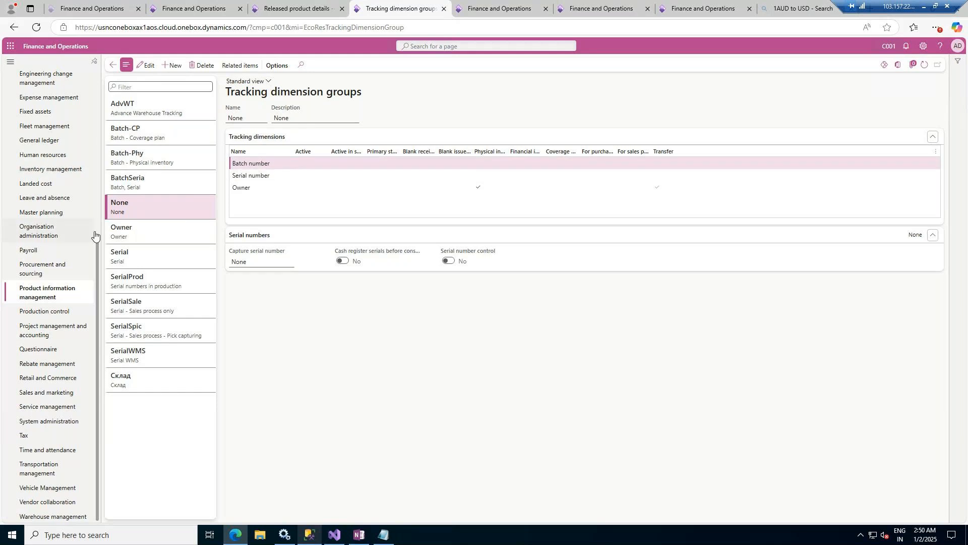
pyautogui.click(137, 230)
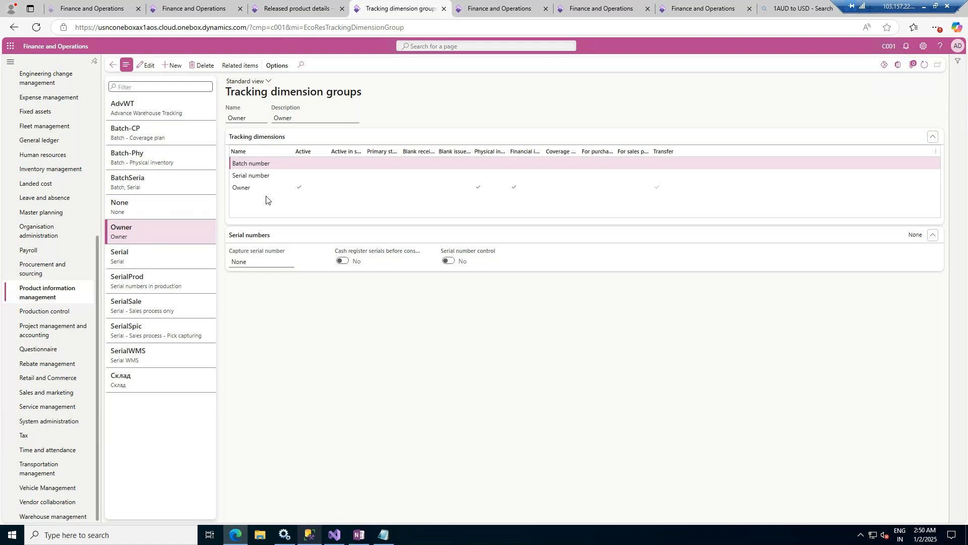
pyautogui.click(141, 262)
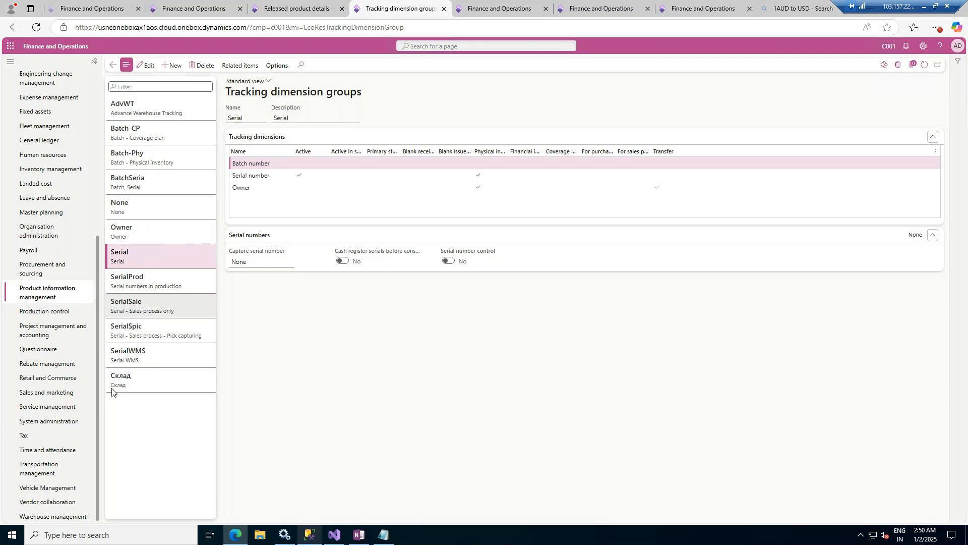
pyautogui.click(146, 181)
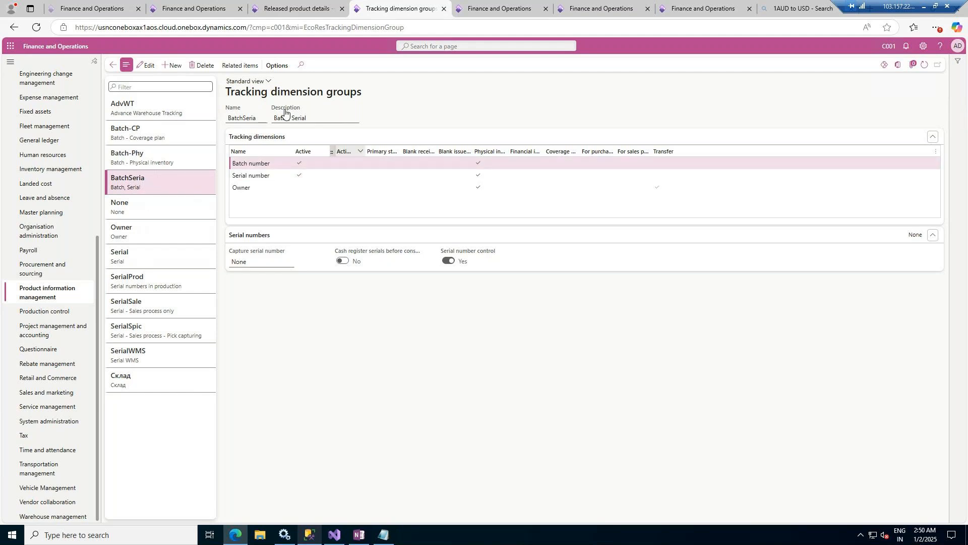
# - Return to the new released product form and set its tracking dimension group to BatchSeria
pyautogui.click(297, 9)
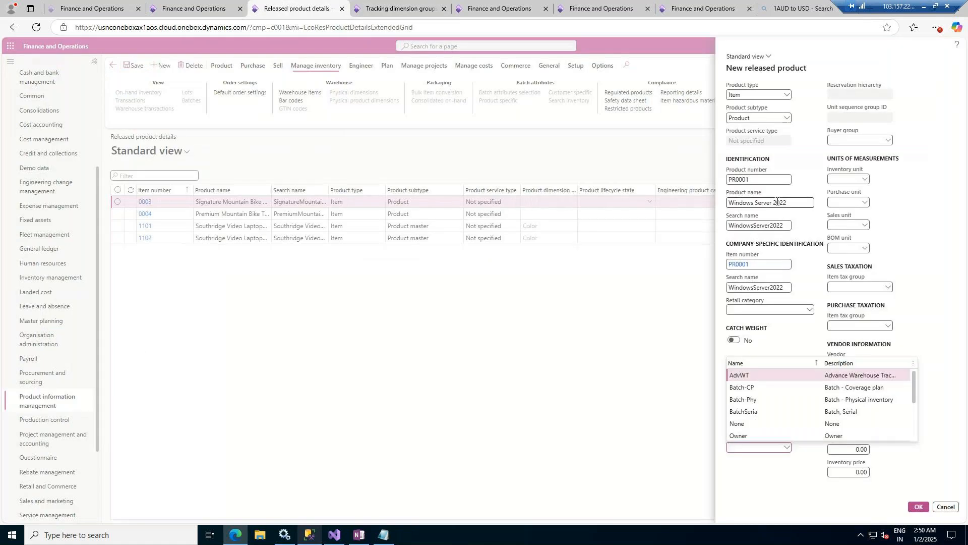
pyautogui.click(863, 411)
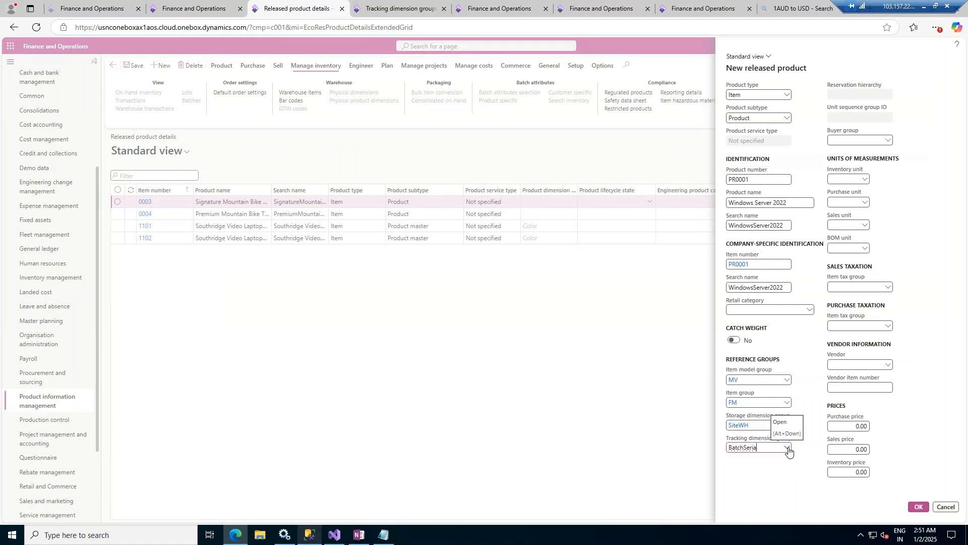
pyautogui.click(799, 480)
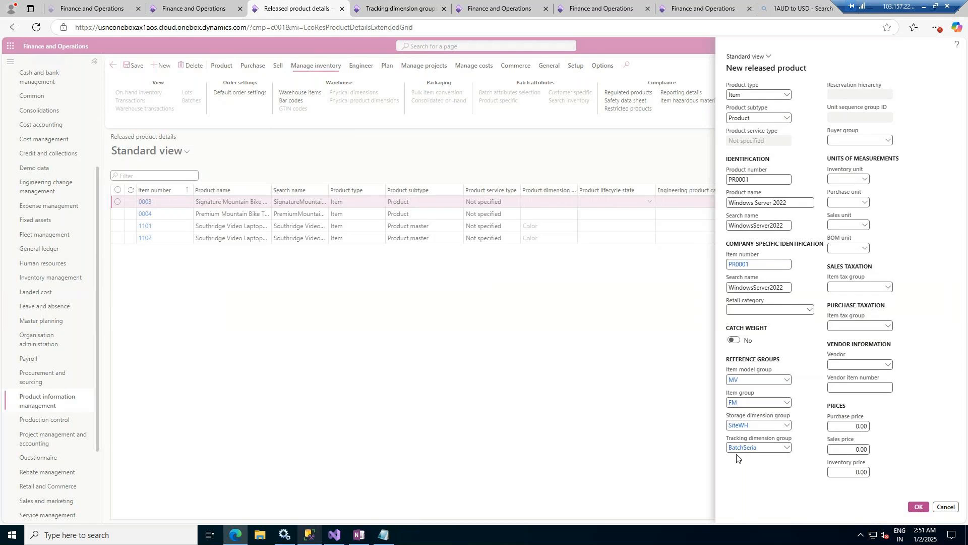
# - Set the product's inventory unit to ea (Each)
pyautogui.click(863, 180)
pyautogui.click(863, 180)
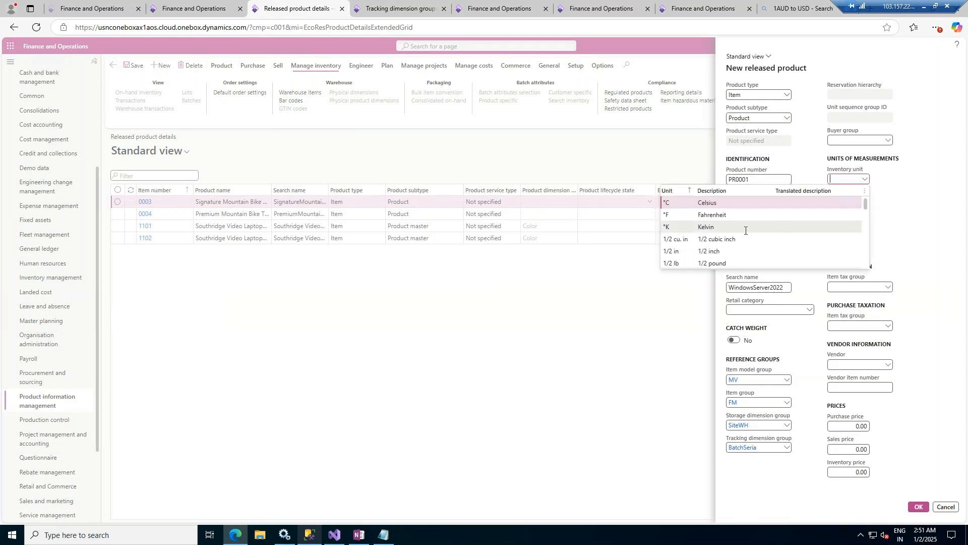
pyautogui.write('ea')
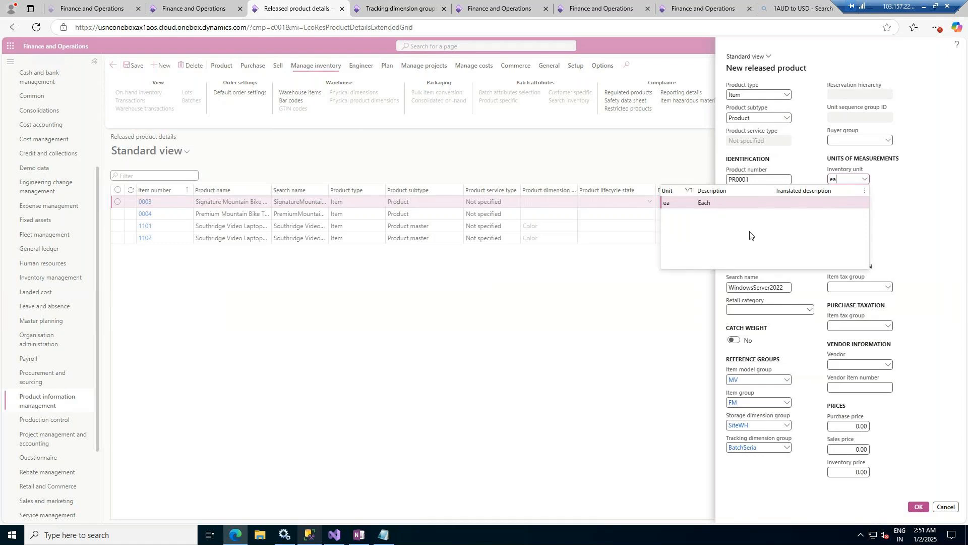
pyautogui.press('Return')
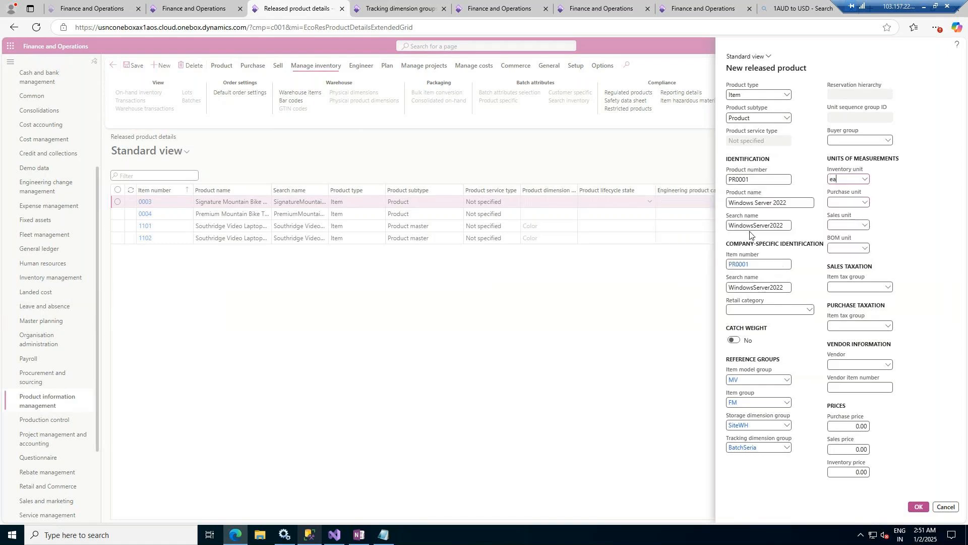
# - Set the product's purchase unit and sales unit to pcs (Pieces) and its BOM unit to ea (Each)
pyautogui.click(866, 203)
pyautogui.click(866, 203)
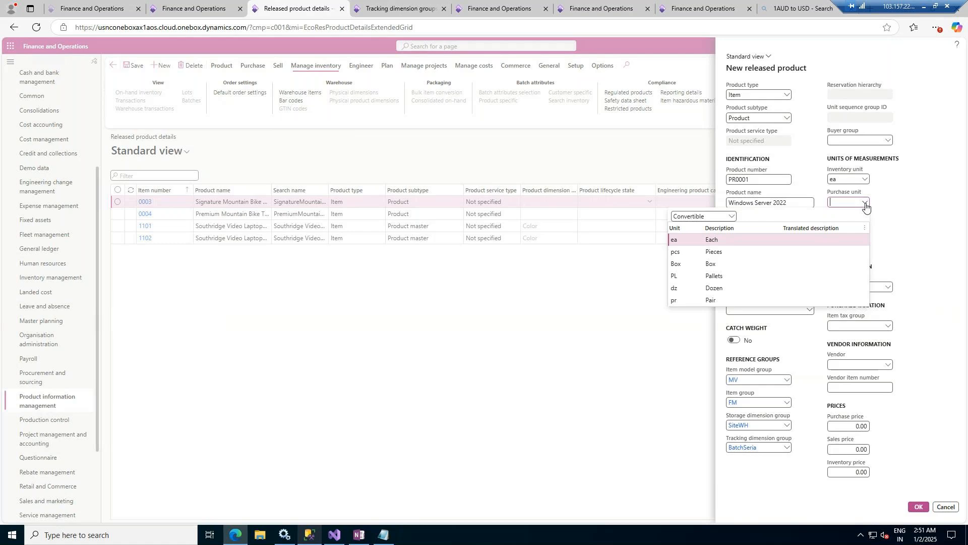
pyautogui.click(721, 255)
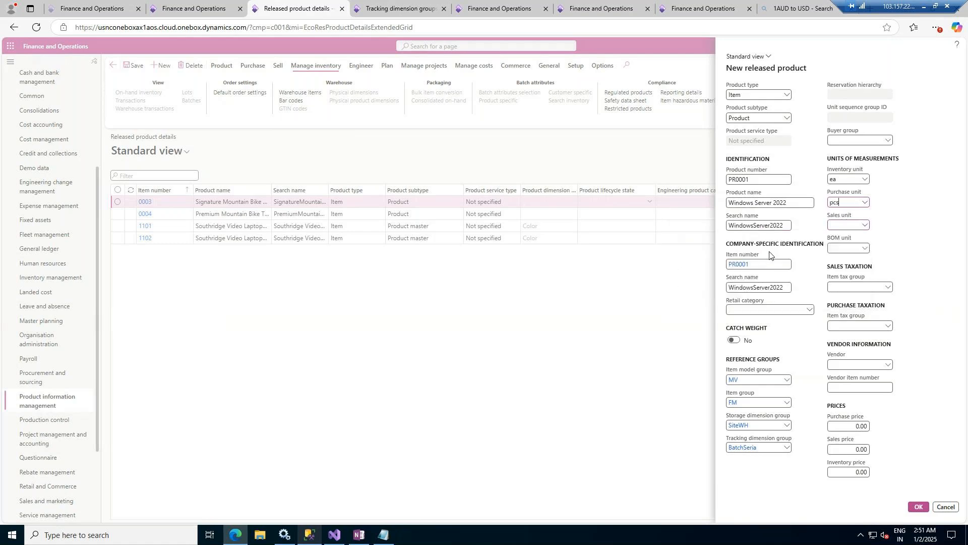
pyautogui.click(865, 225)
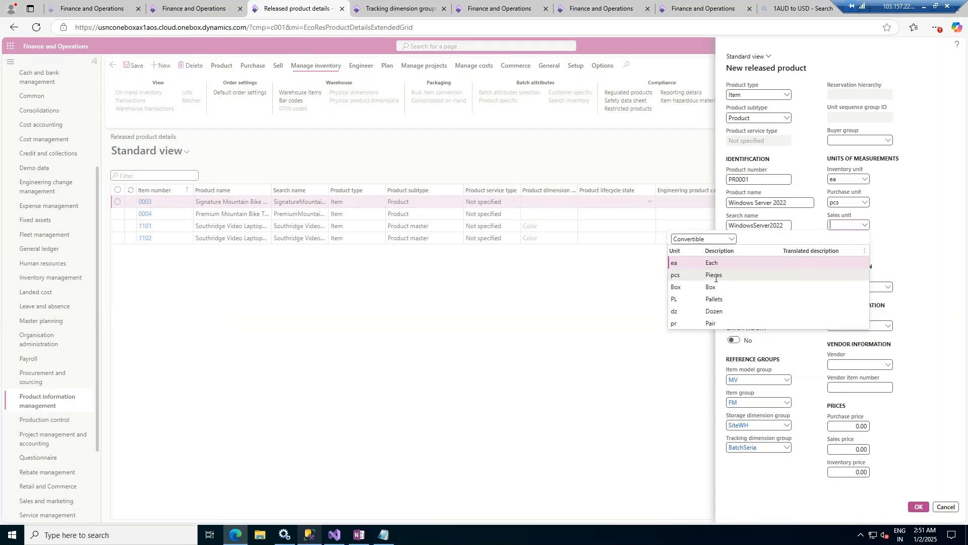
pyautogui.click(715, 277)
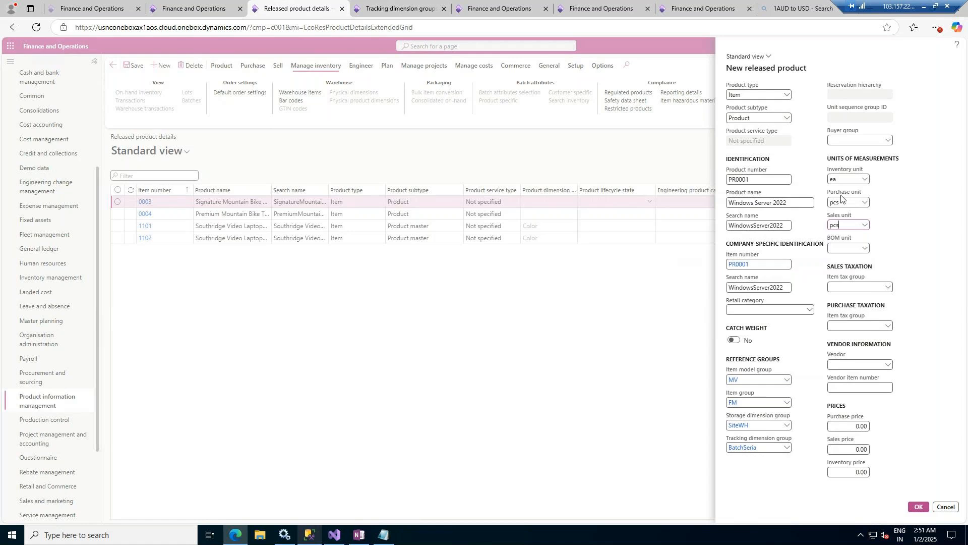
pyautogui.click(862, 248)
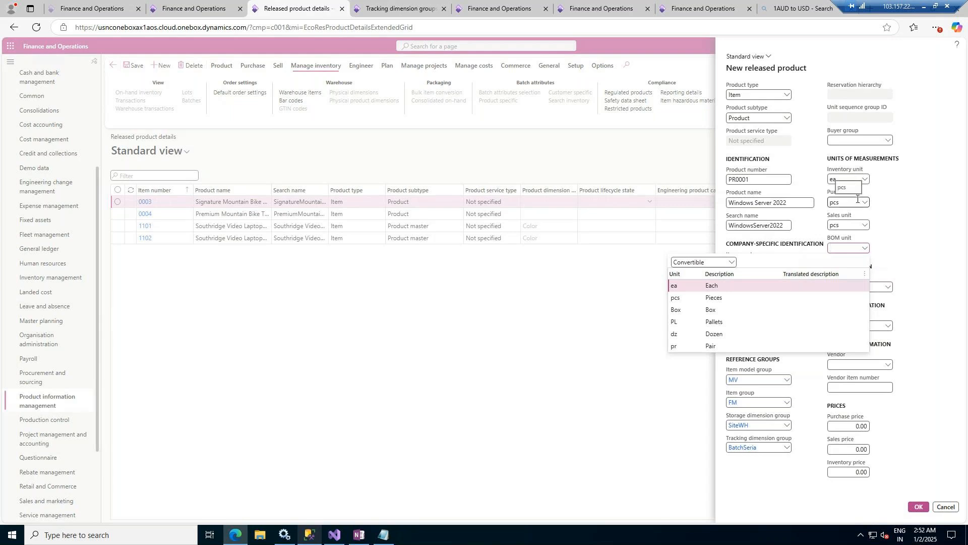
pyautogui.click(711, 285)
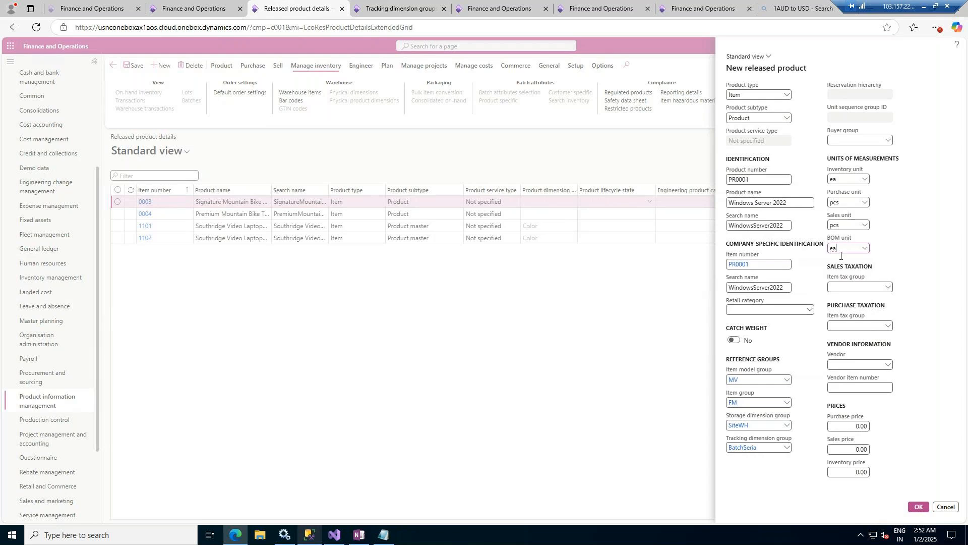
# - Check the sales item tax group choices and assign a vendor to the product
pyautogui.click(887, 289)
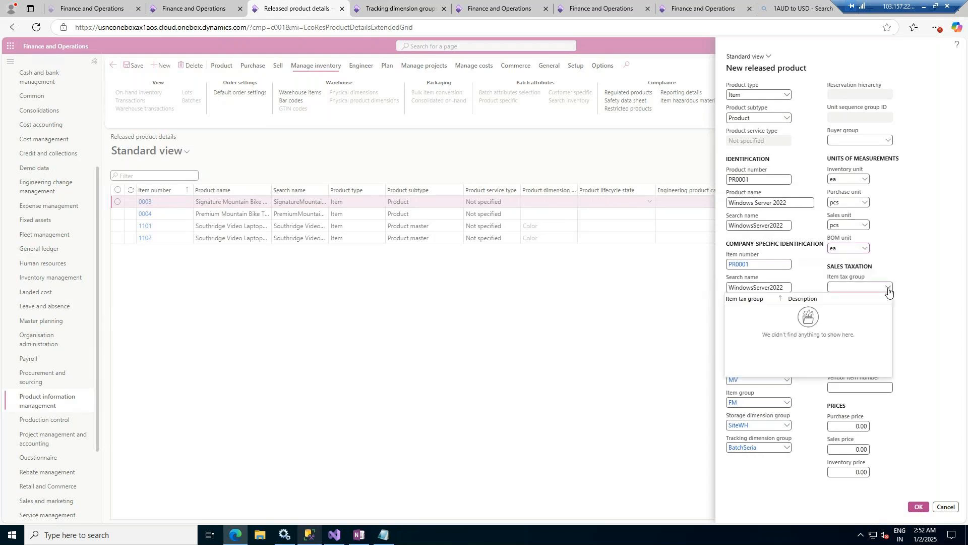
pyautogui.click(889, 289)
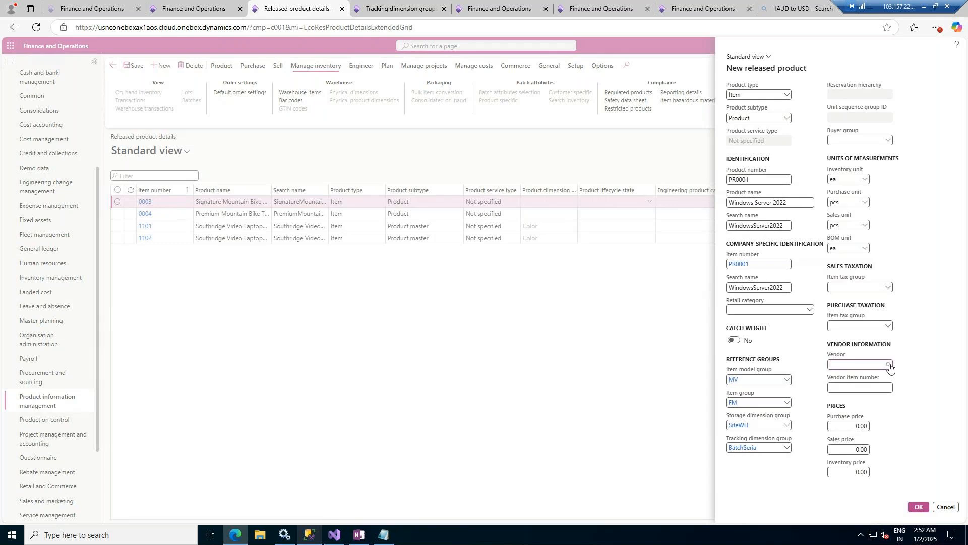
pyautogui.click(889, 365)
pyautogui.click(668, 407)
# - Set the purchase price to 100, sales price to 110 and inventory price to 100, and create the released product
pyautogui.click(943, 426)
pyautogui.write('0')
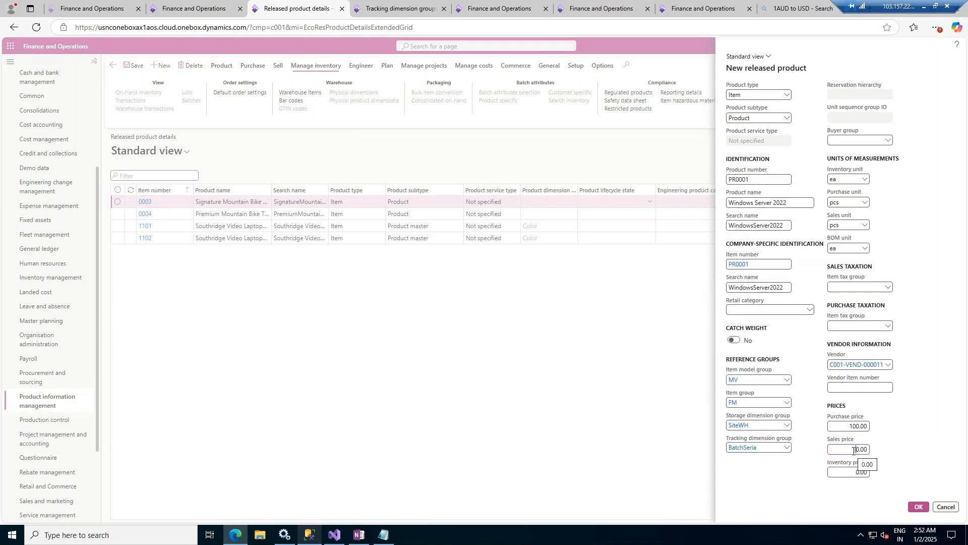
pyautogui.click(853, 450)
pyautogui.write('1')
pyautogui.click(852, 472)
pyautogui.write('105')
pyautogui.click(894, 496)
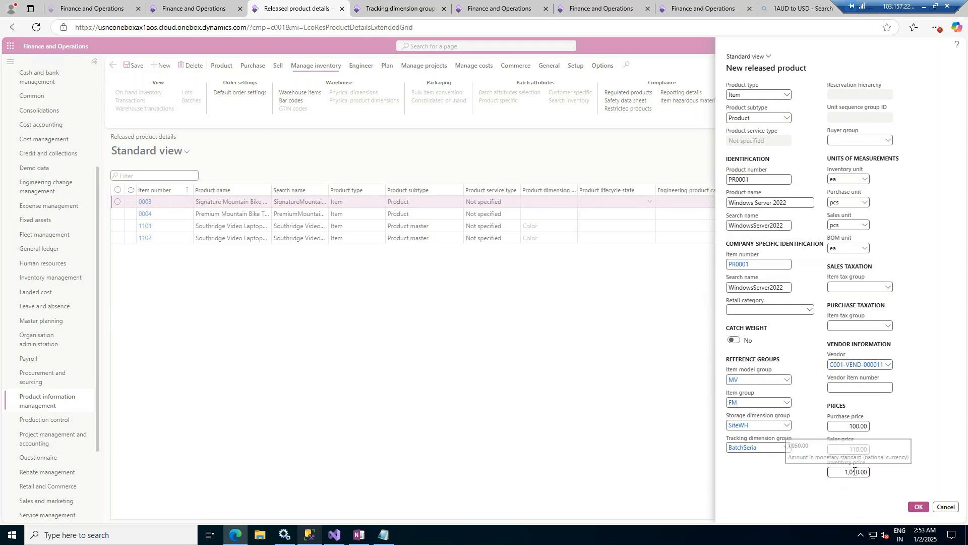
pyautogui.press('BackSpace')
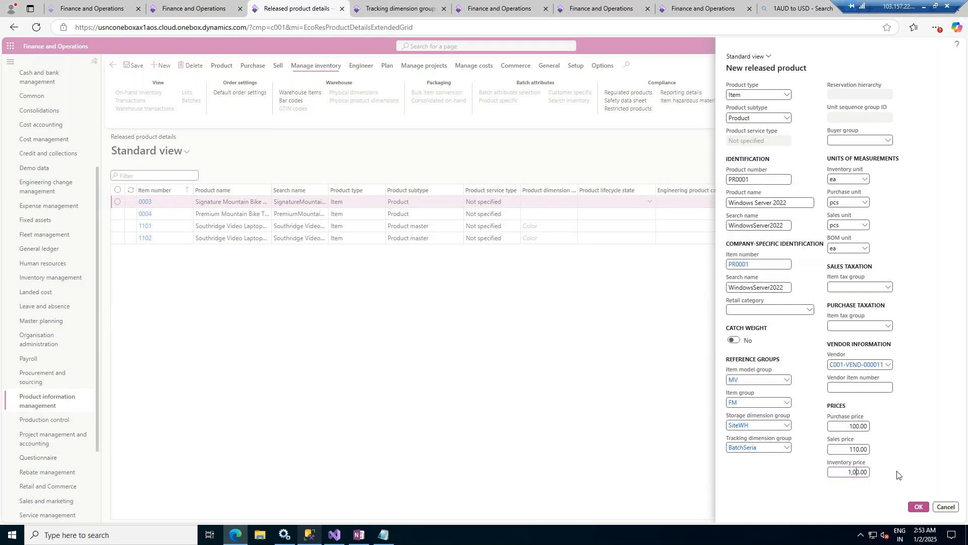
pyautogui.click(918, 507)
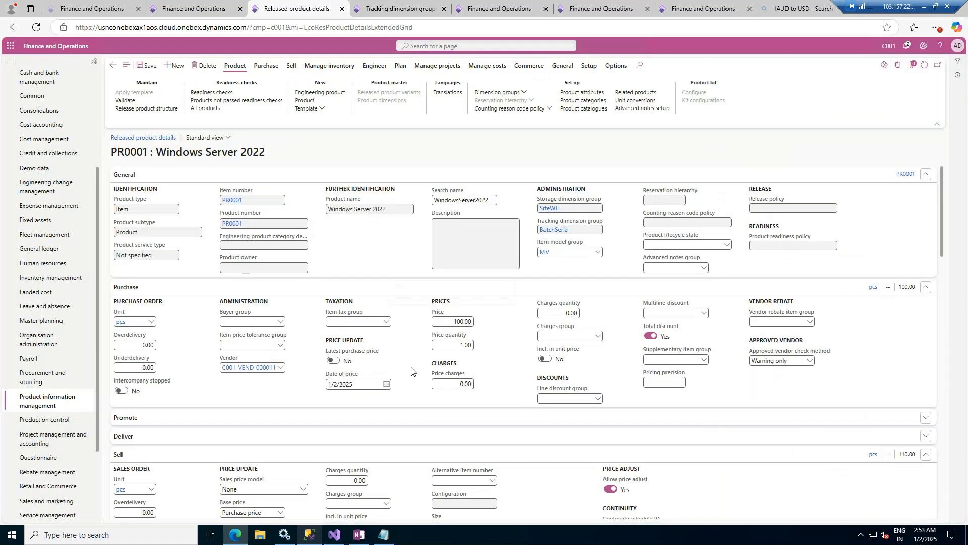
# - Set the product's default financial dimensions to BusinessUnit 004 (IT Consulting Practice), CostCenter 009 (Service Operations) and Department 025 (IT Department)
pyautogui.scroll(-10, 411, 371)
pyautogui.scroll(-10, 465, 376)
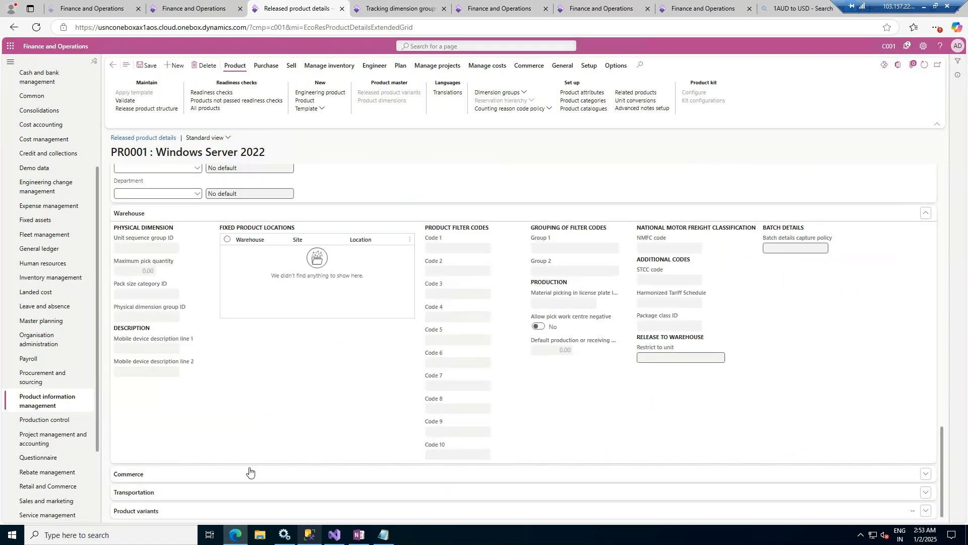
pyautogui.scroll(2, 367, 417)
pyautogui.scroll(1, 368, 416)
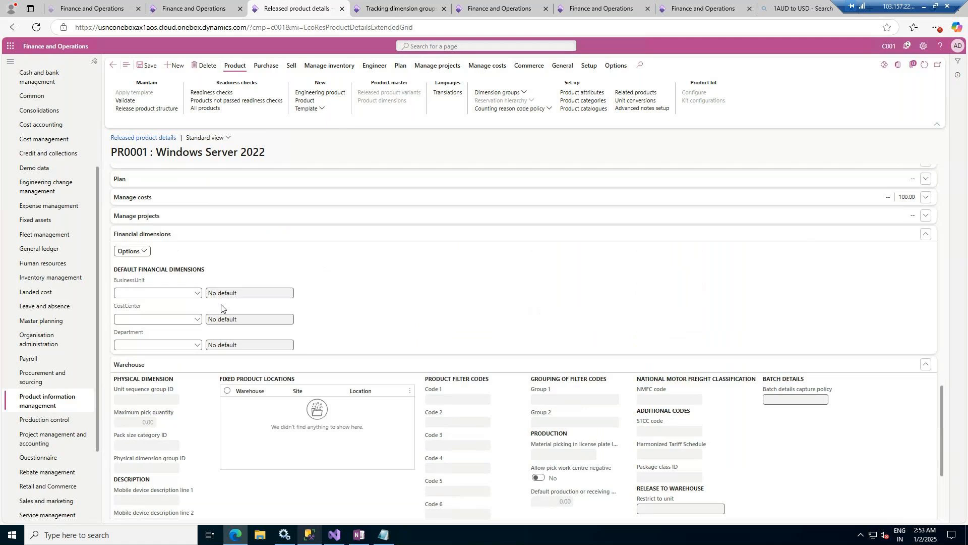
pyautogui.click(197, 293)
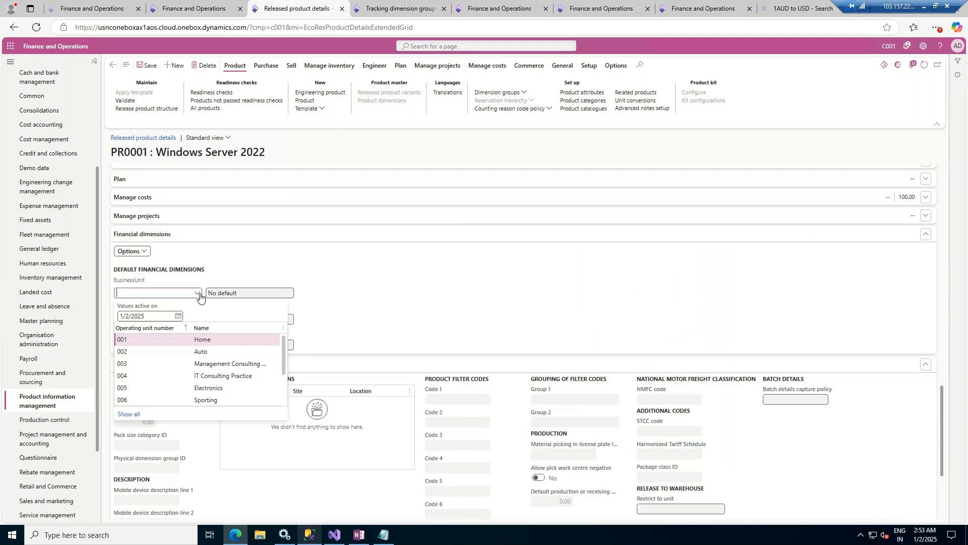
pyautogui.click(211, 375)
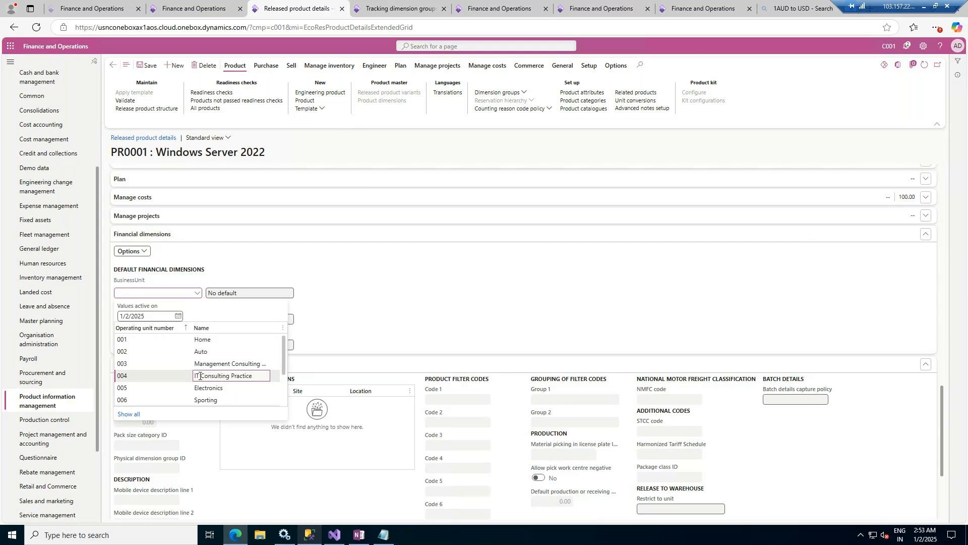
pyautogui.click(199, 375)
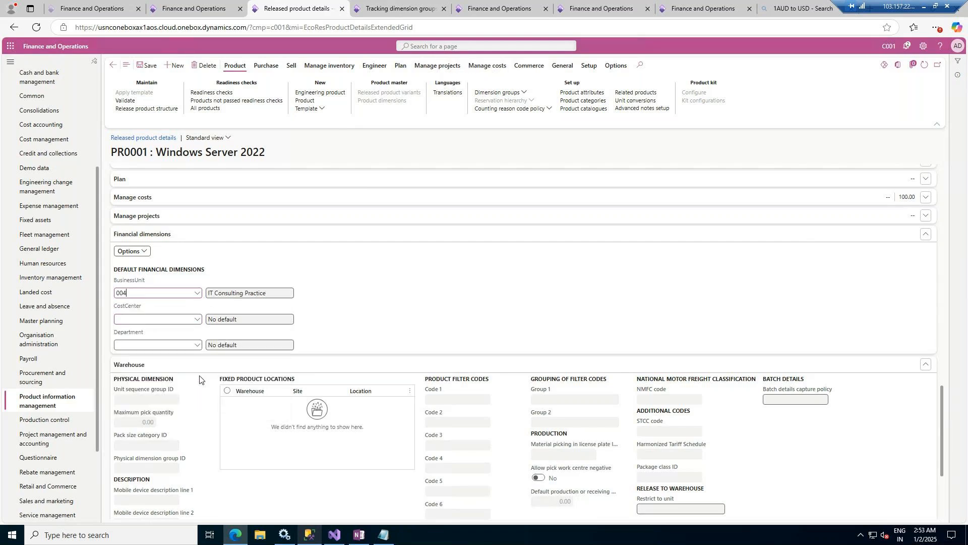
pyautogui.click(195, 320)
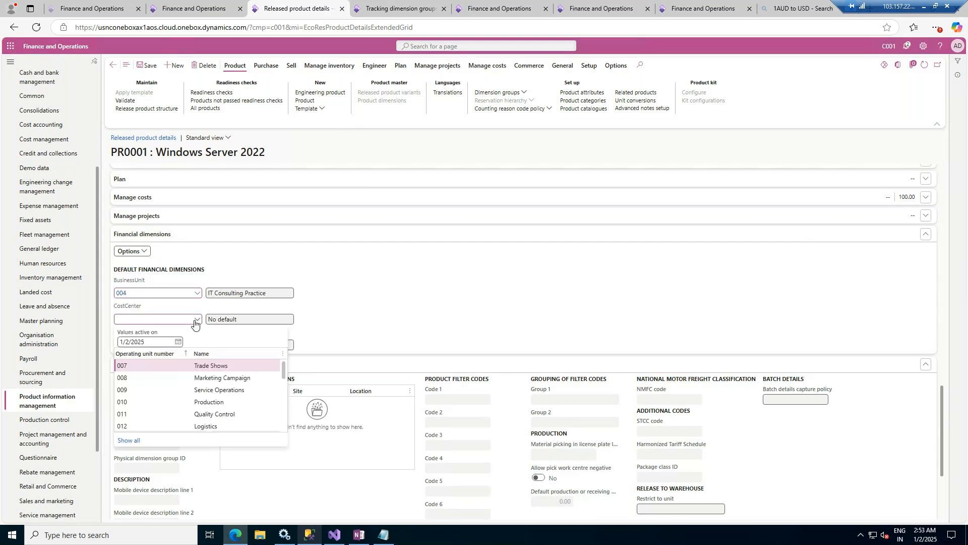
pyautogui.click(205, 394)
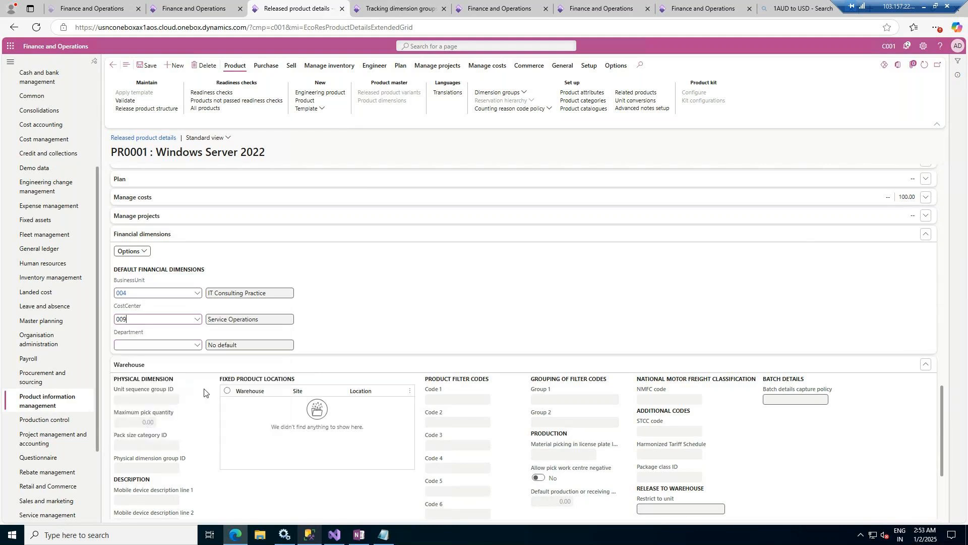
pyautogui.click(196, 345)
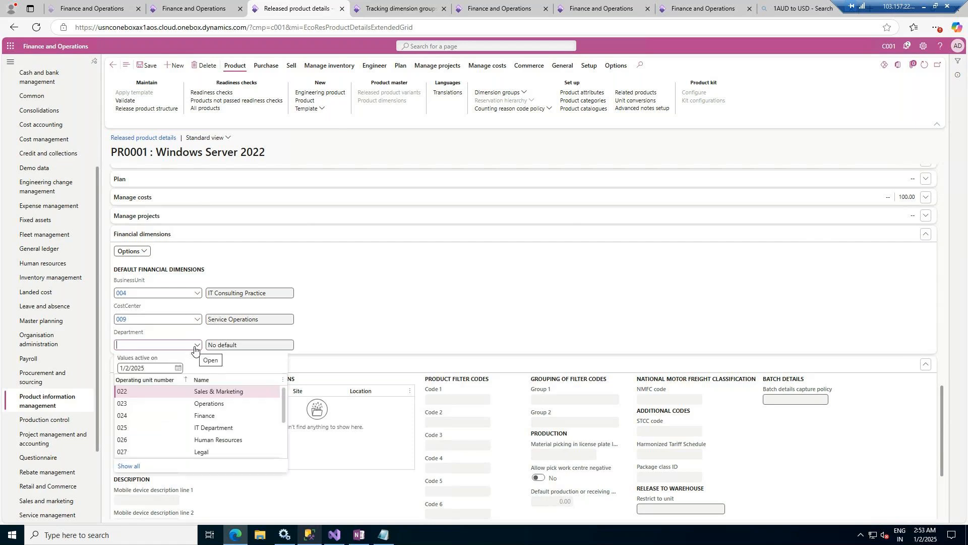
pyautogui.click(205, 428)
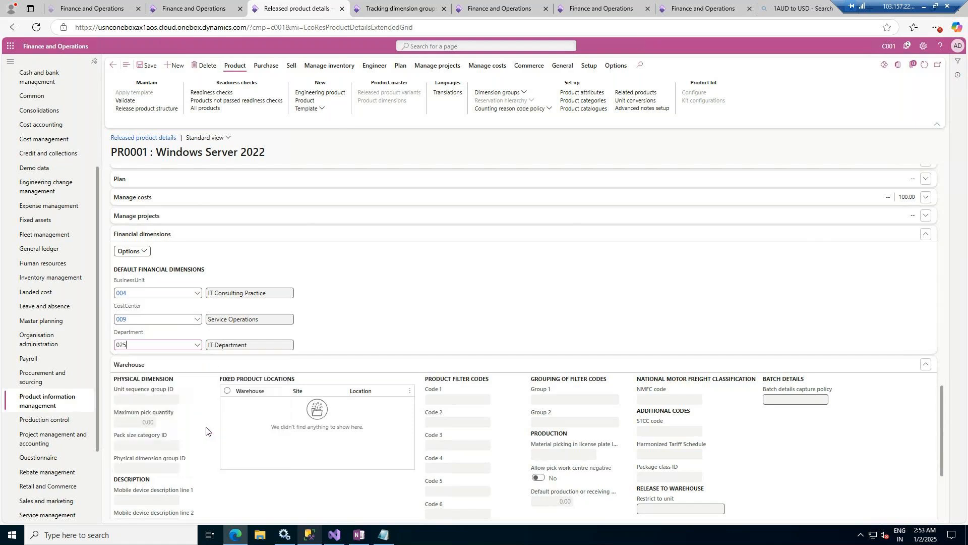
# - Start another new released product with product type Item and product subtype Product master
pyautogui.scroll(4, 451, 298)
pyautogui.scroll(5, 451, 297)
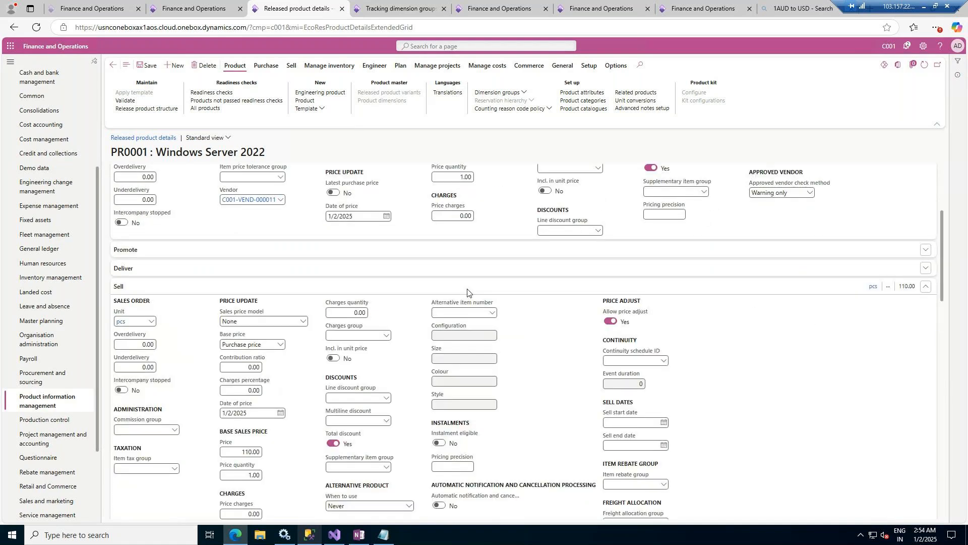
pyautogui.scroll(3, 466, 292)
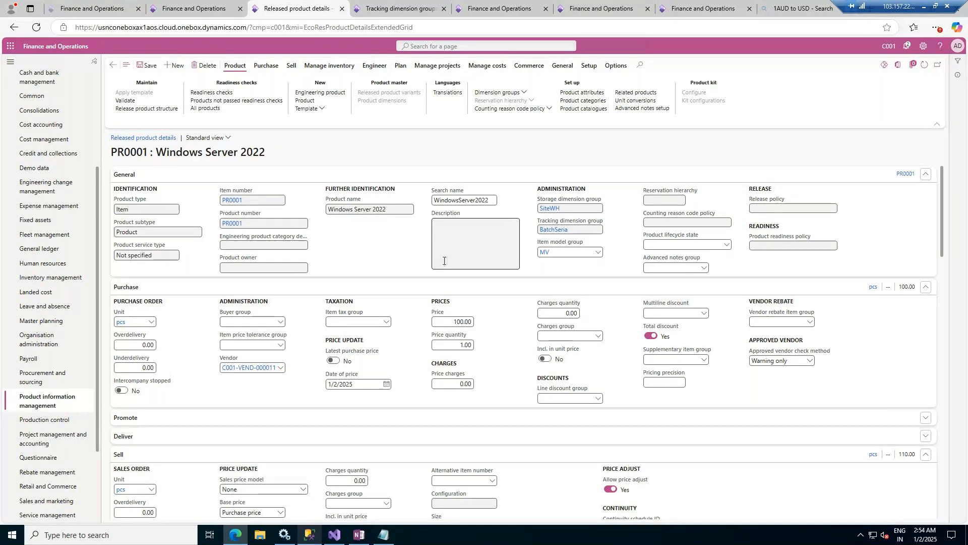
pyautogui.click(174, 66)
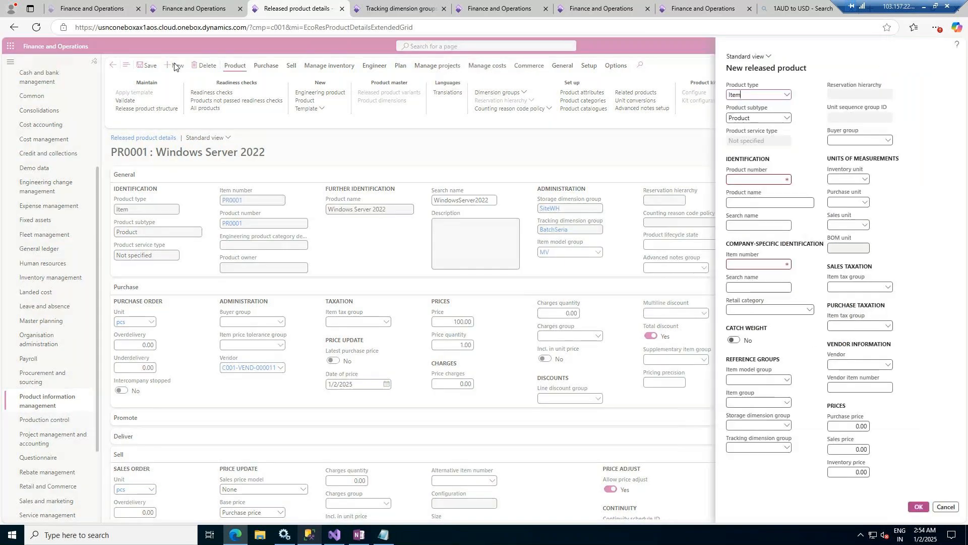
pyautogui.click(786, 119)
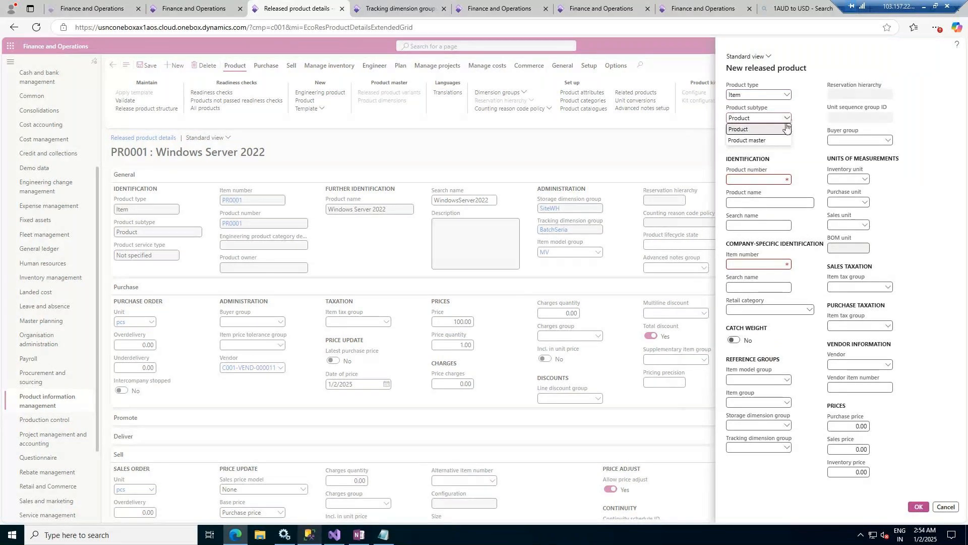
pyautogui.click(781, 139)
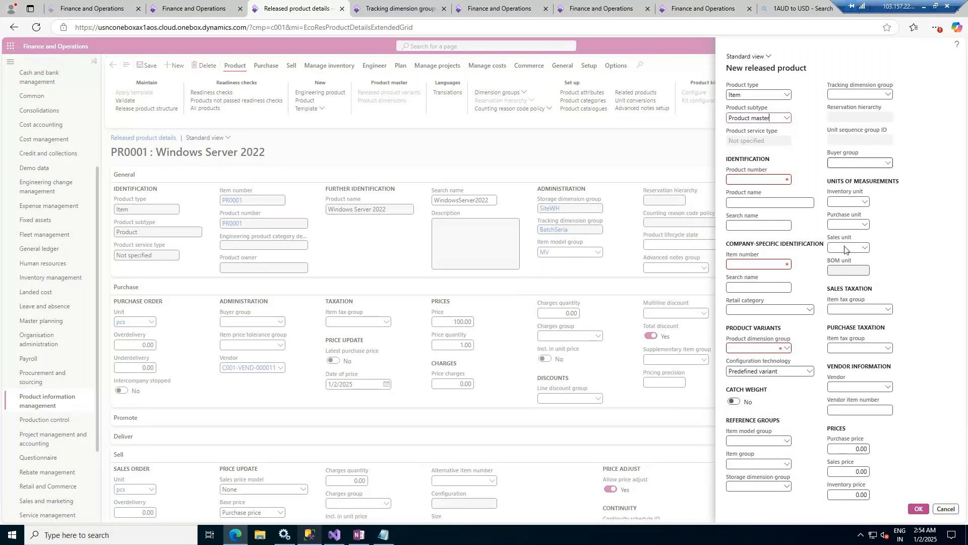
pyautogui.click(786, 119)
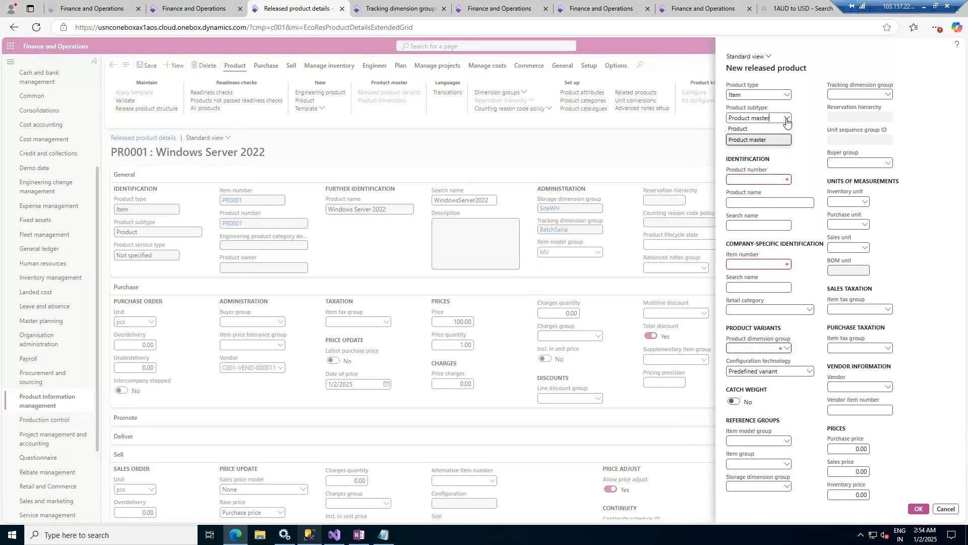
pyautogui.click(806, 339)
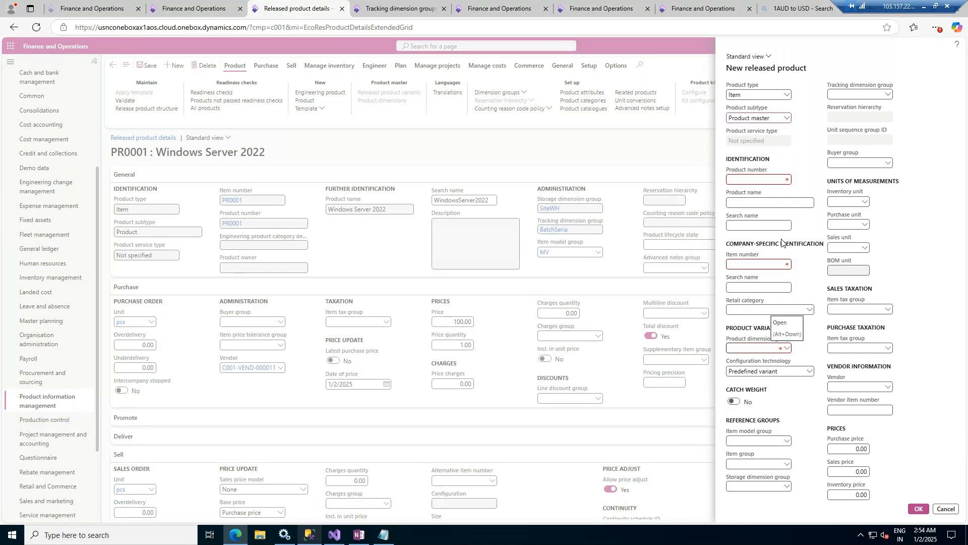
# - Enter Coke Bottle 1.5Ltrs as the new product's name
pyautogui.click(780, 180)
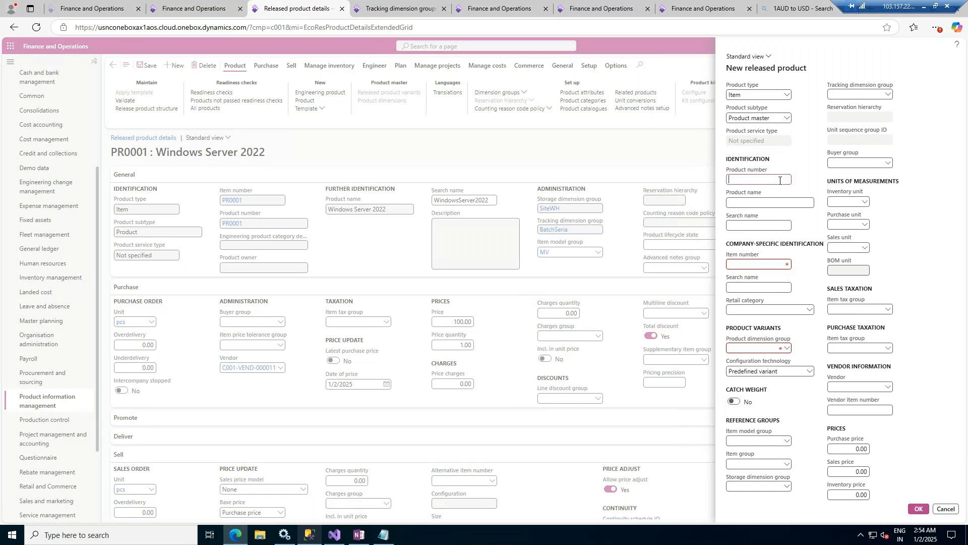
pyautogui.write('Coke Bottle 1.5Ltrs')
pyautogui.hotkey('ctrl', 'a')
pyautogui.press('BackSpace')
pyautogui.click(776, 203)
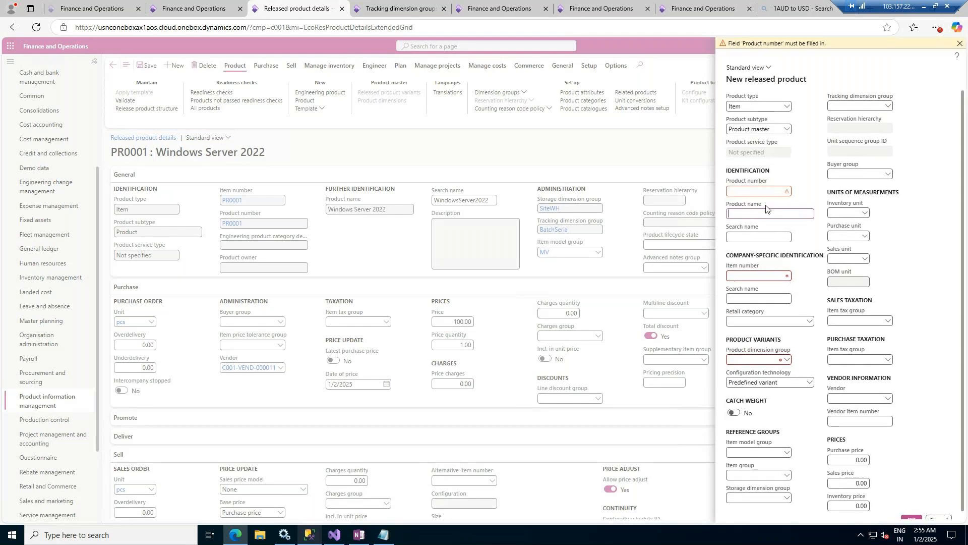
pyautogui.write('Coke Bottle 1.5Ltrs')
# - Set the new product's product number to PR0002
pyautogui.click(773, 191)
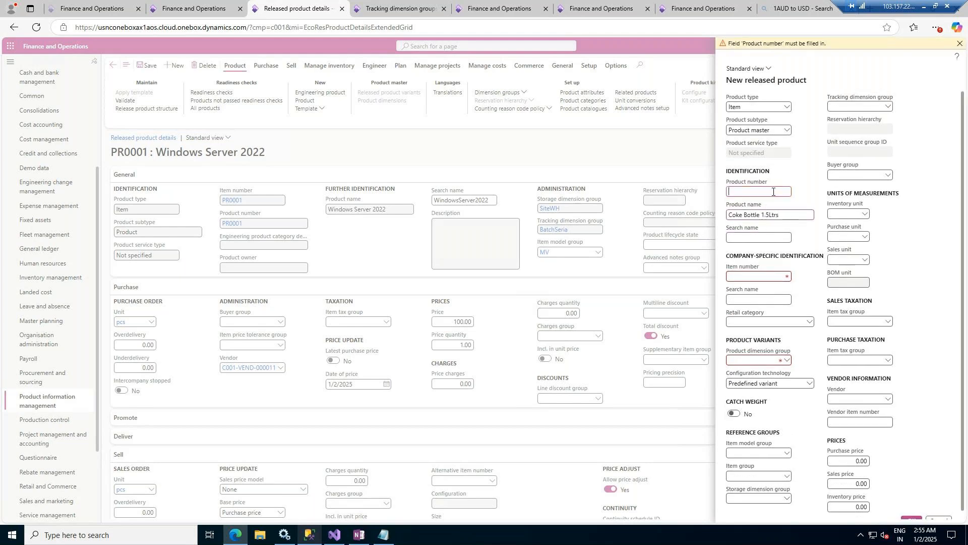
pyautogui.write('PR000')
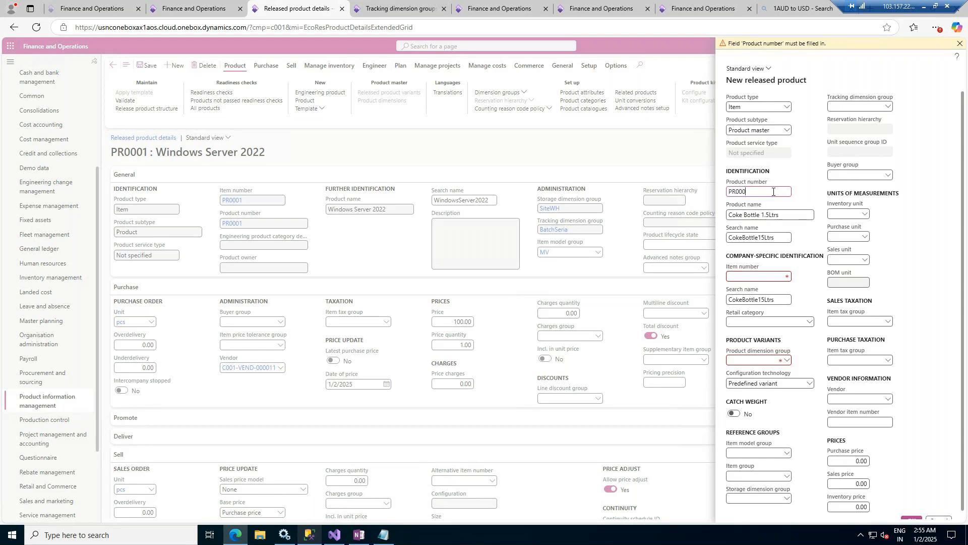
pyautogui.write('2')
pyautogui.press('Tab')
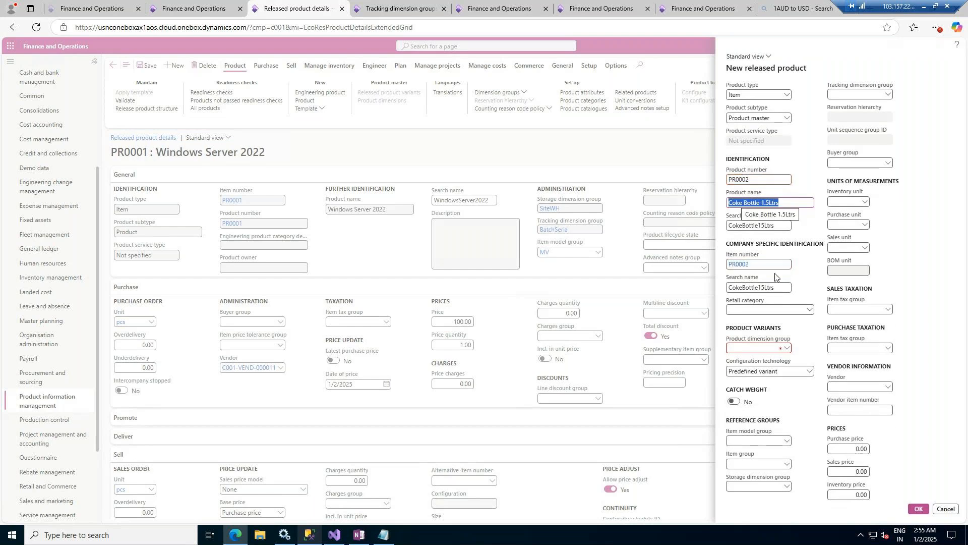
# - Open the product dimension groups setup page in the browser tab showing the tracking dimension groups
pyautogui.click(786, 350)
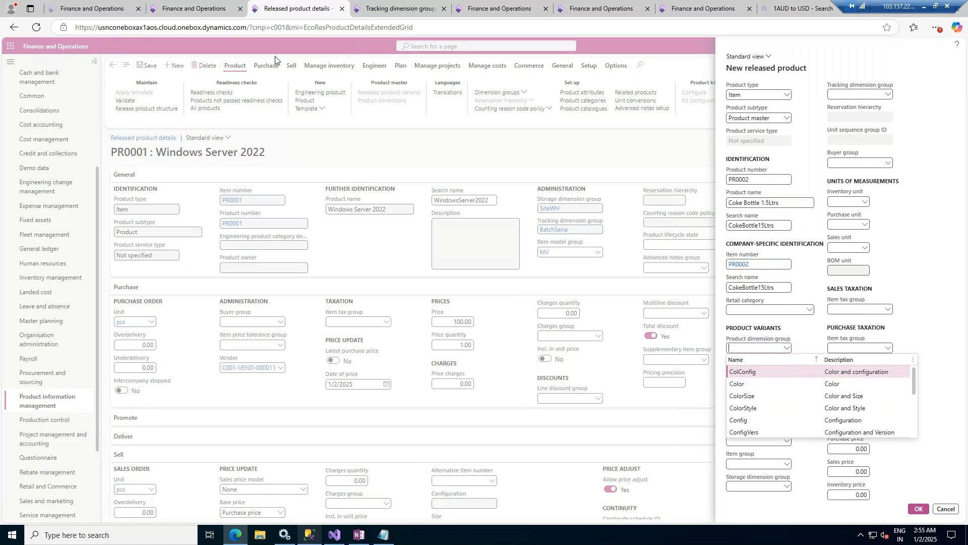
pyautogui.click(398, 8)
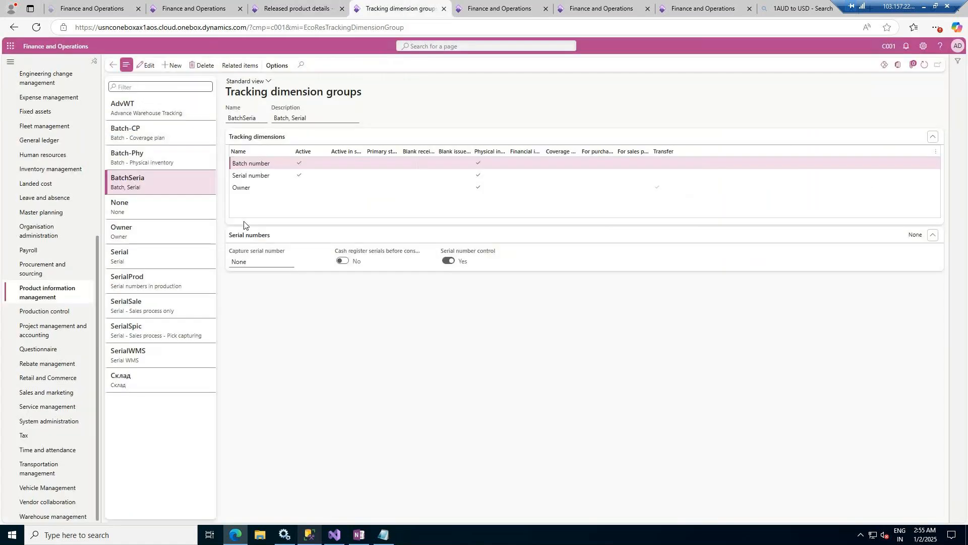
pyautogui.click(36, 295)
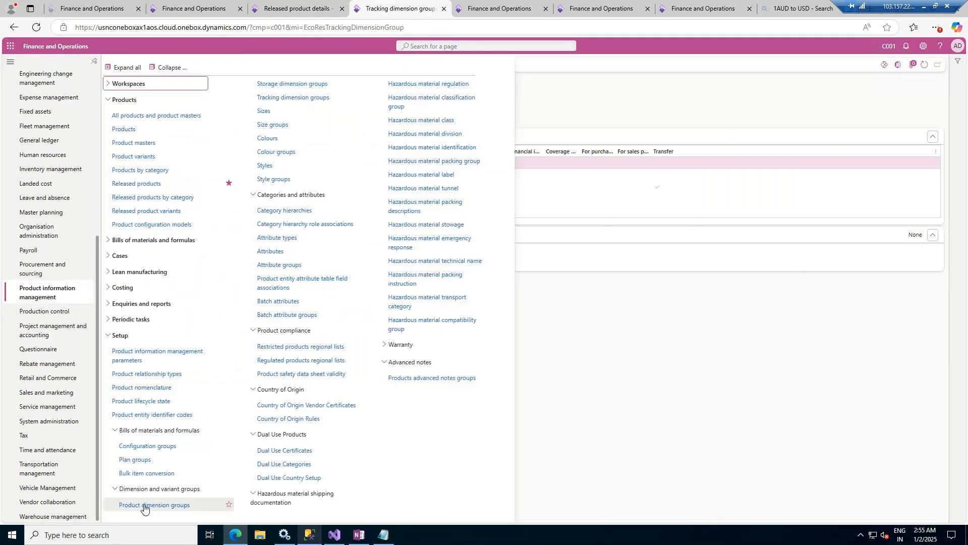
pyautogui.click(145, 506)
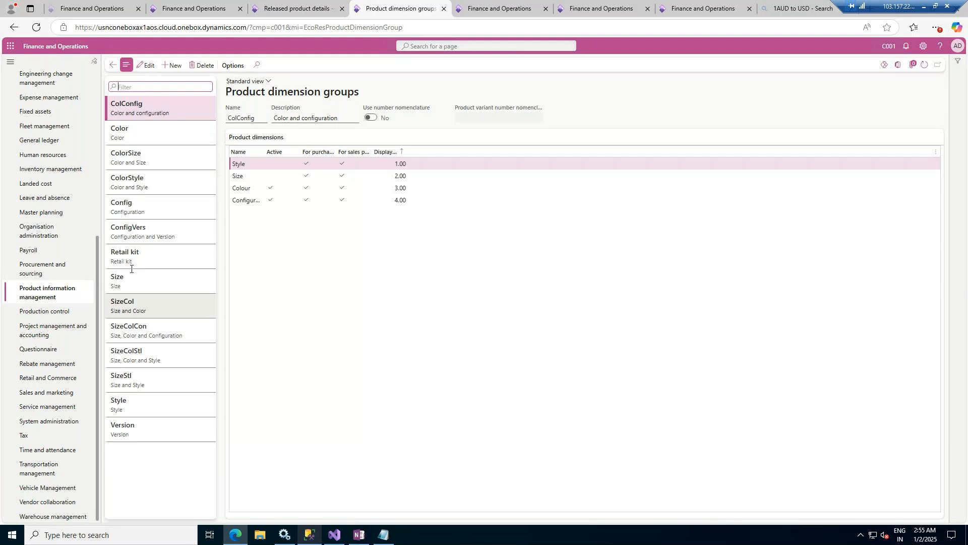
# - Start a new product dimension group named Bottles
pyautogui.click(173, 65)
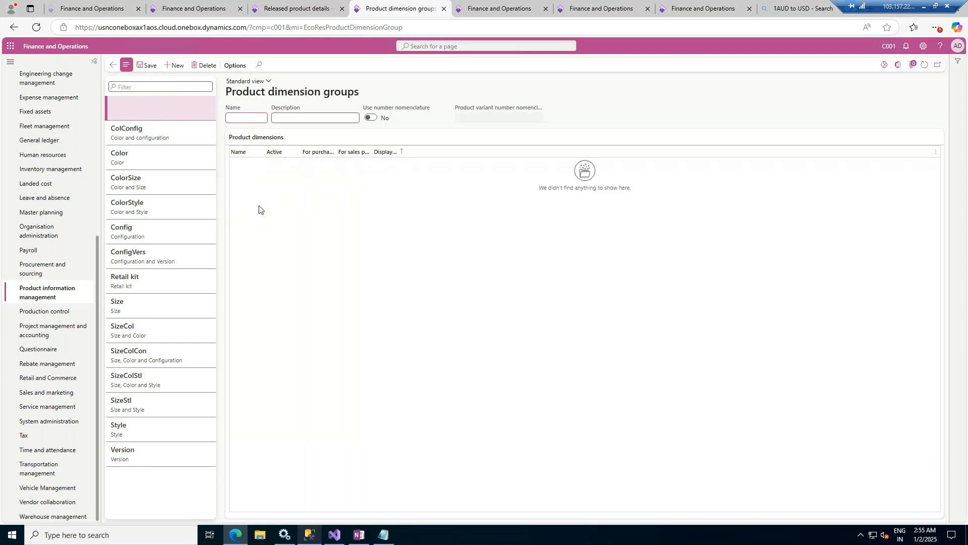
pyautogui.write('Coke')
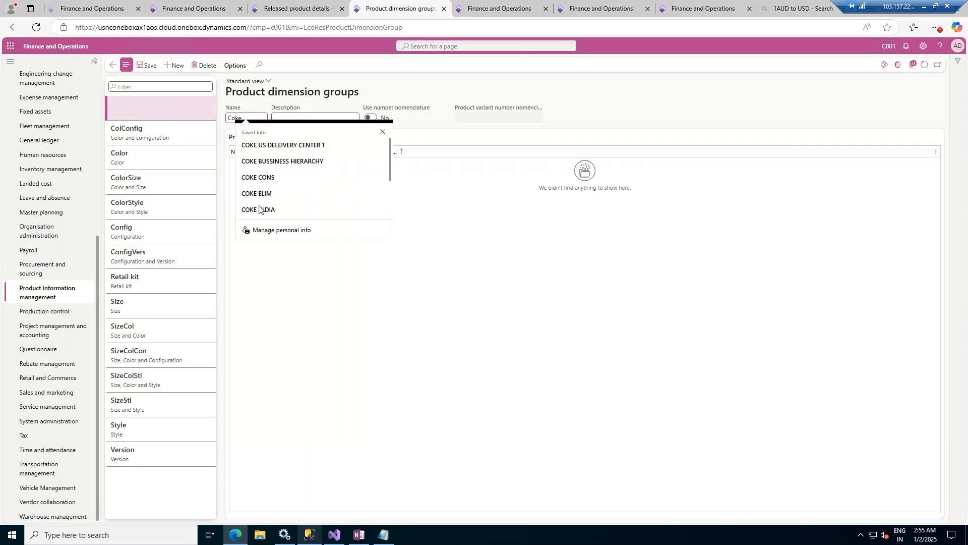
pyautogui.press('BackSpace')
pyautogui.press('BackSpace')
pyautogui.press('BackSpace')
pyautogui.press('BackSpace')
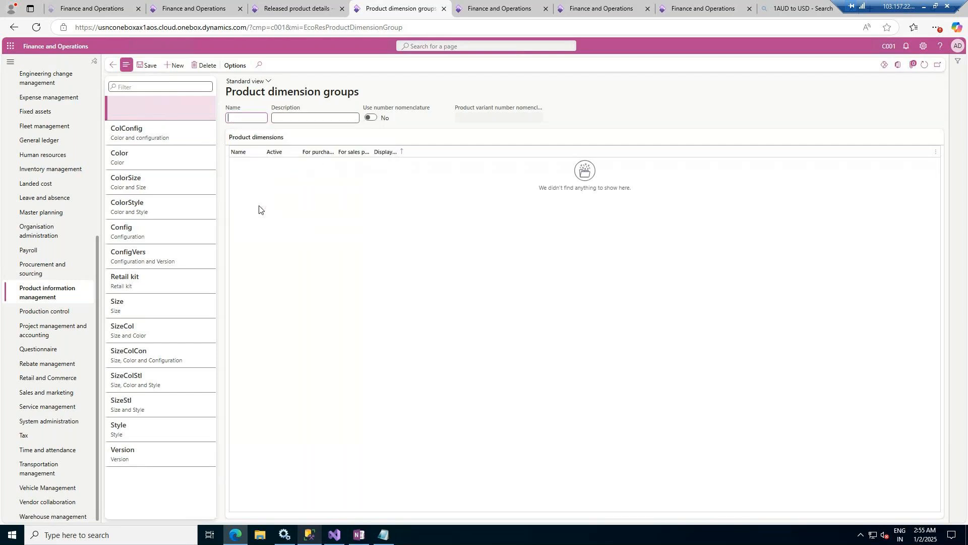
pyautogui.write('Bottles')
# - Enter Bottles as the new dimension group's description and save the group
pyautogui.press('Tab')
pyautogui.write('Bottles')
pyautogui.press('Tab')
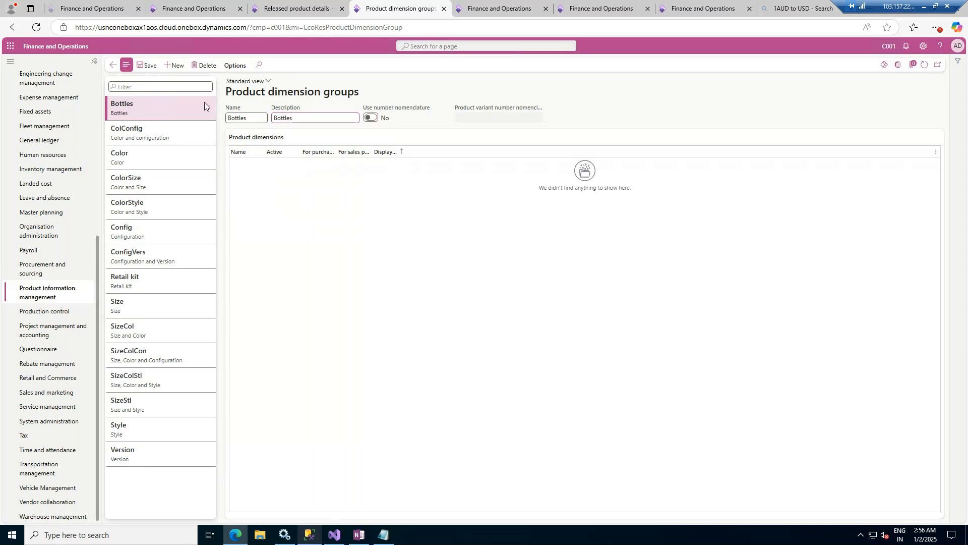
pyautogui.click(144, 68)
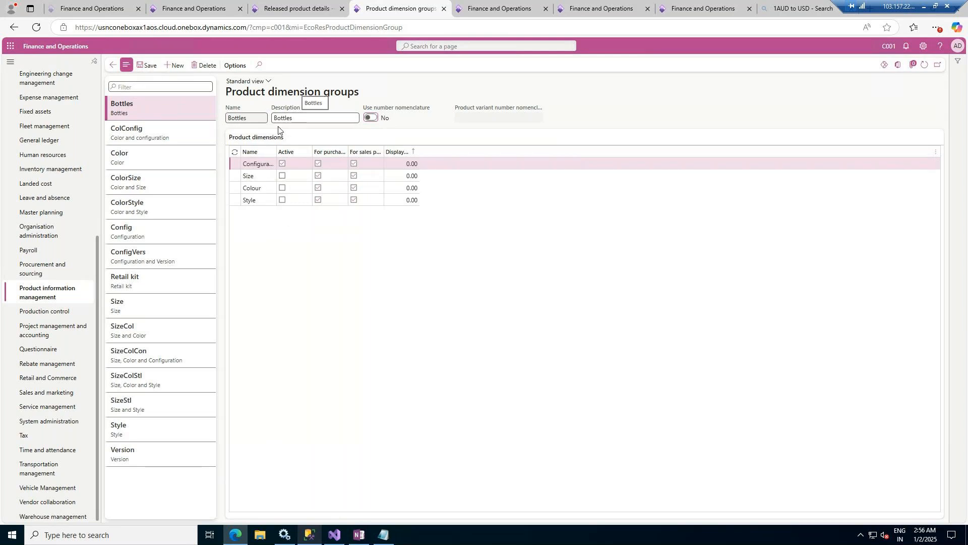
# - Activate the Size, Colour and Style dimensions in the Bottles group and save it
pyautogui.click(282, 164)
pyautogui.click(282, 175)
pyautogui.click(282, 188)
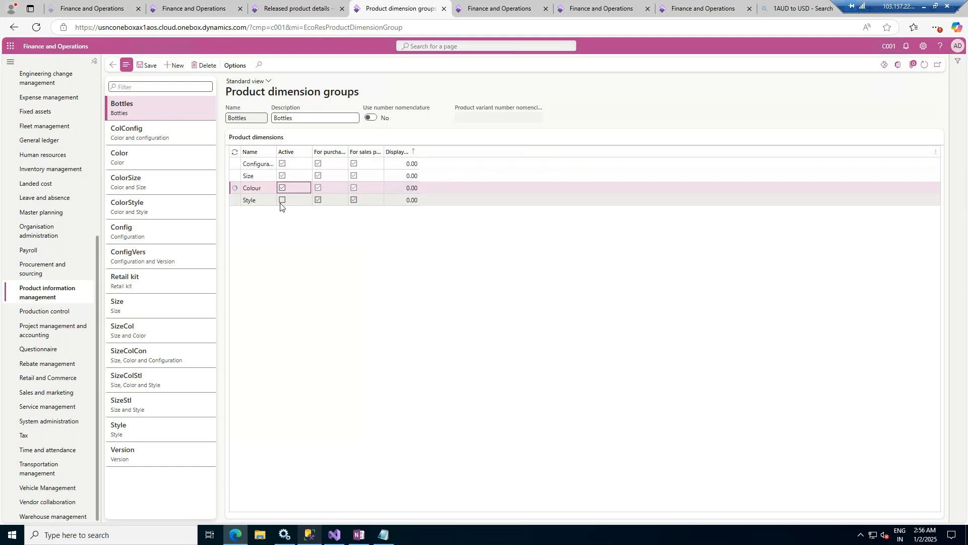
pyautogui.click(281, 201)
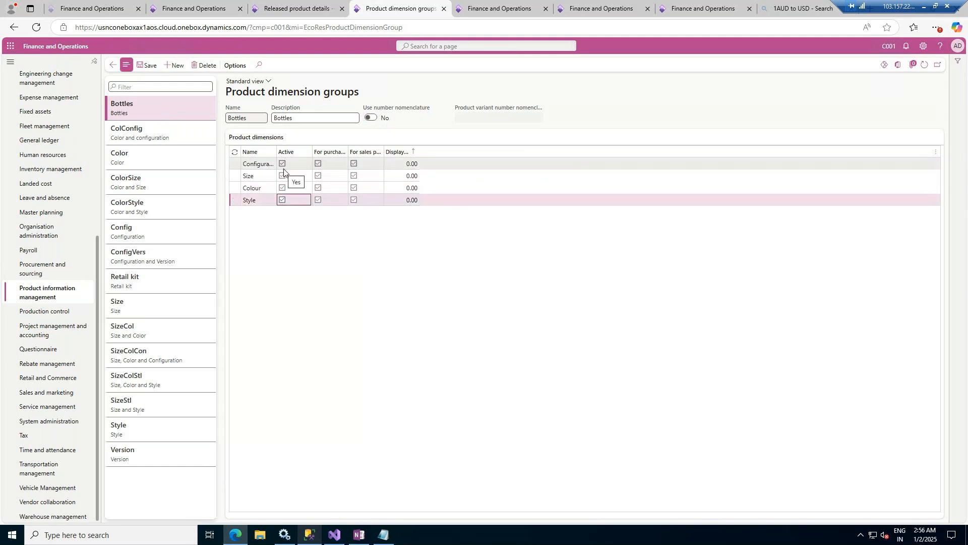
pyautogui.click(147, 65)
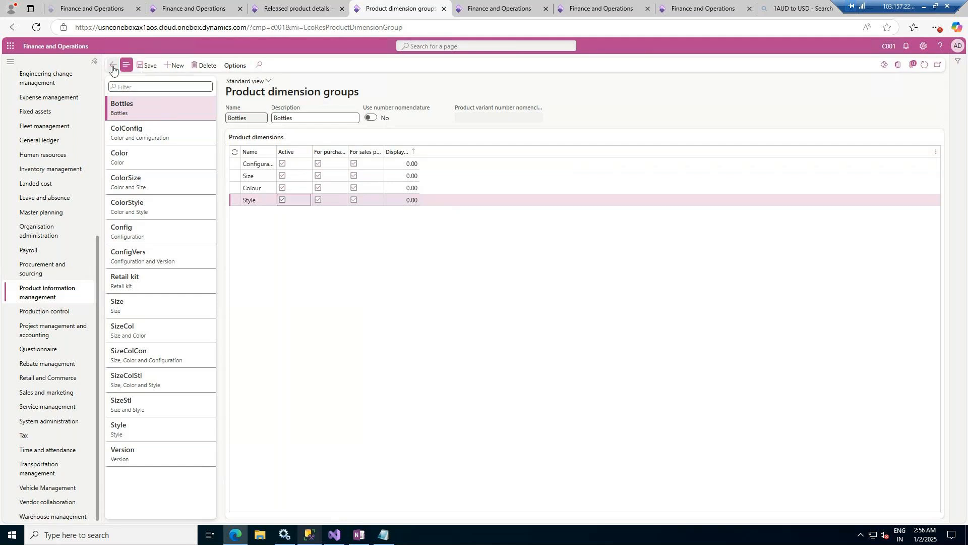
# - Return to the new released product form and assign Bottles as its product dimension group
pyautogui.click(295, 10)
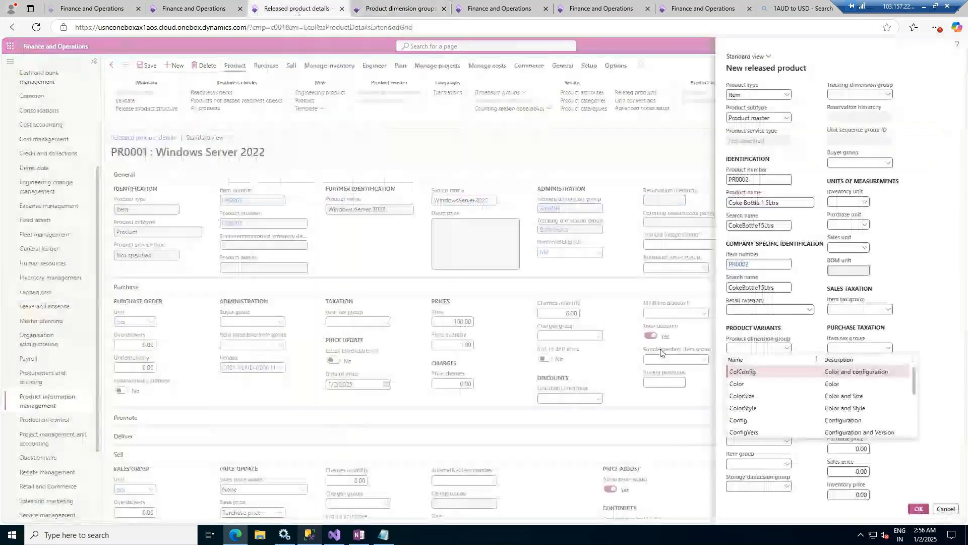
pyautogui.scroll(-5, 767, 395)
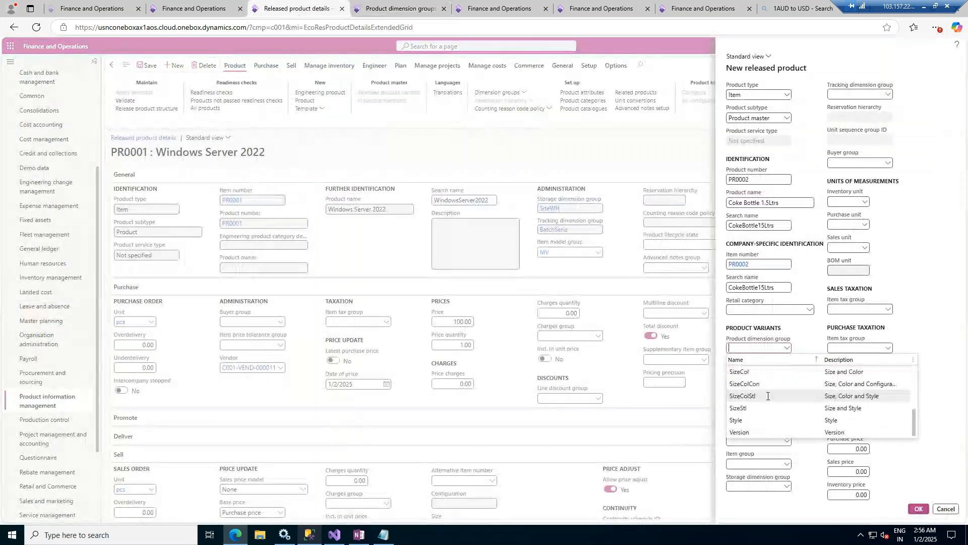
pyautogui.click(841, 321)
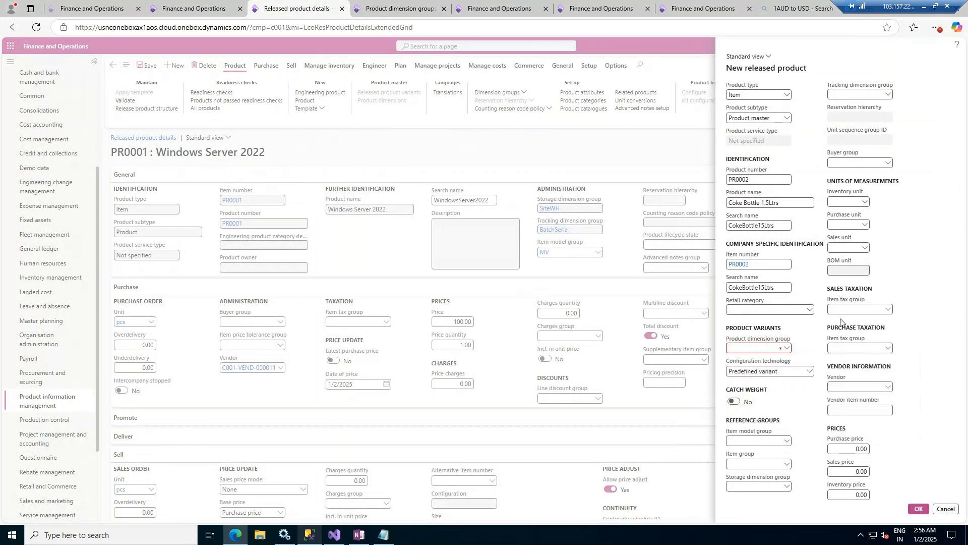
pyautogui.click(786, 348)
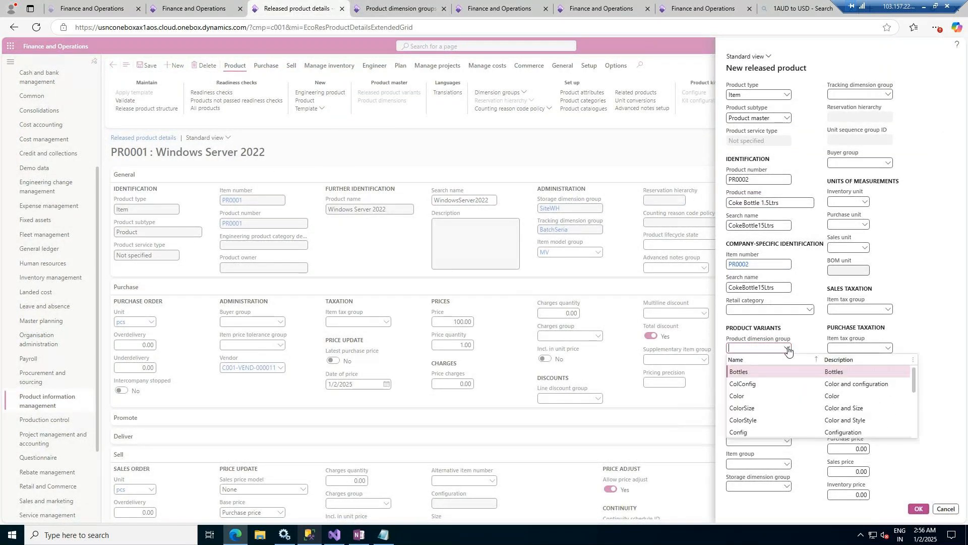
pyautogui.click(746, 372)
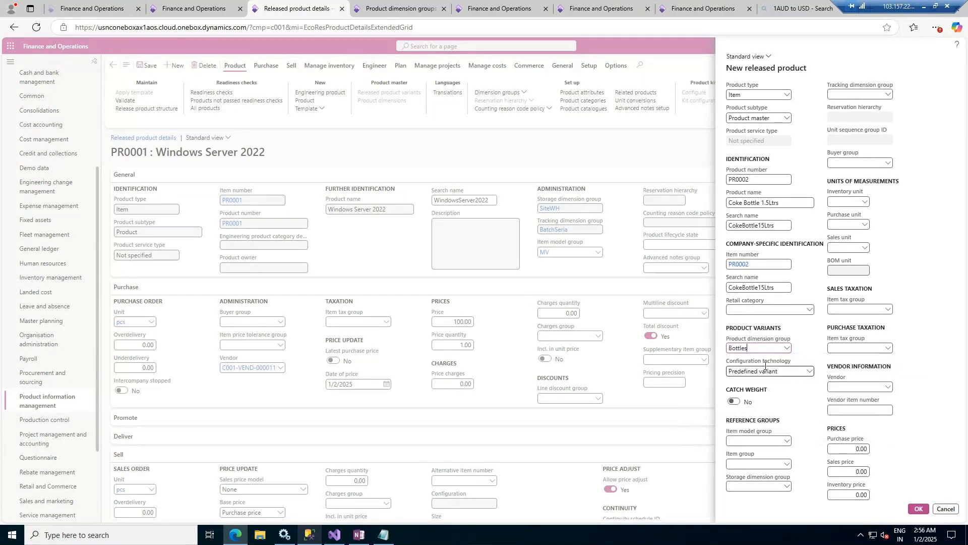
# - Set the new product's item model group to FIFO and its item group to FM (Fast Moving)
pyautogui.click(786, 442)
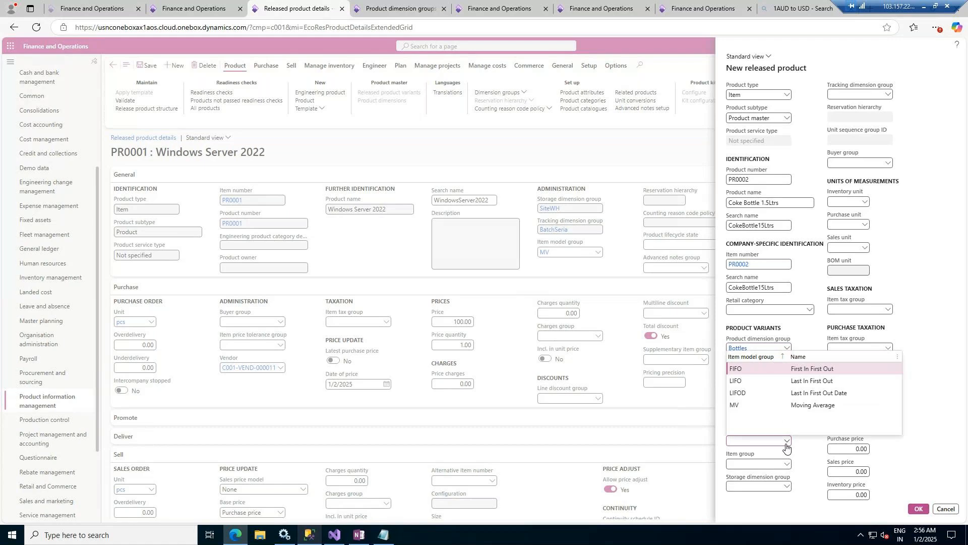
pyautogui.click(817, 369)
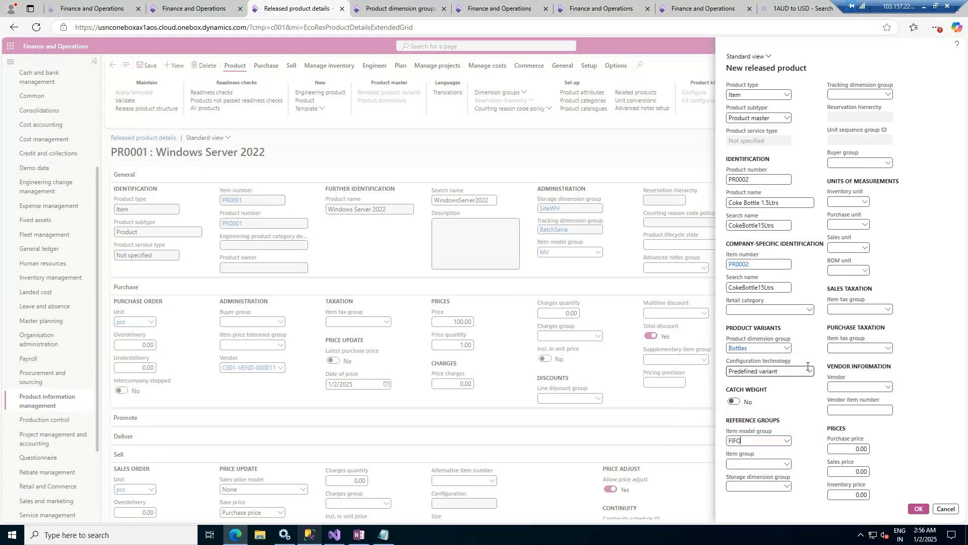
pyautogui.click(789, 468)
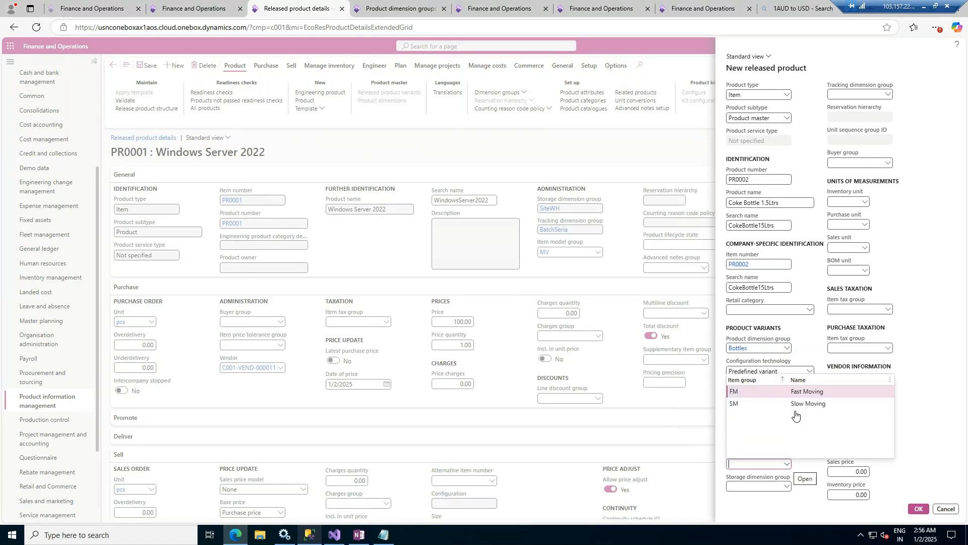
pyautogui.click(788, 450)
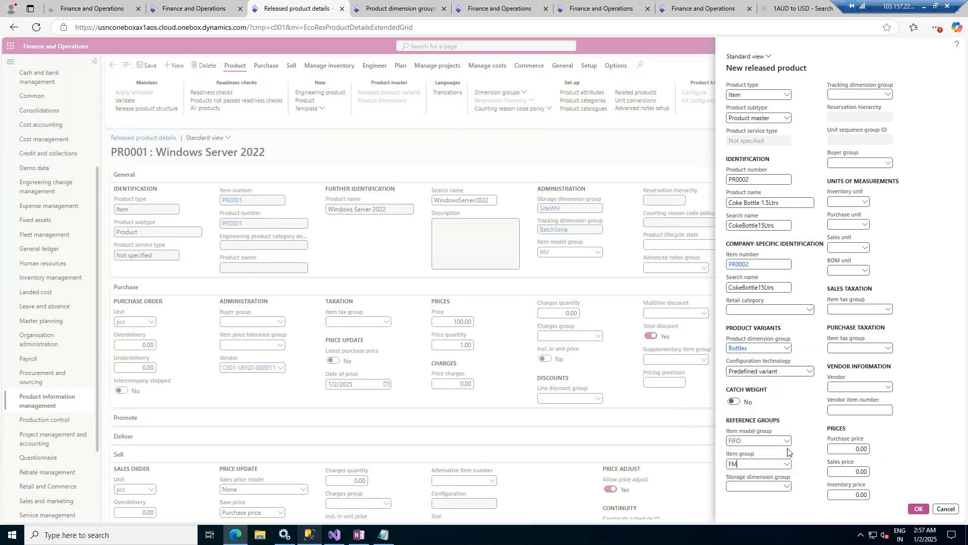
# - Set the new product's storage dimension group to SiteWH and its tracking dimension group to None
pyautogui.click(788, 486)
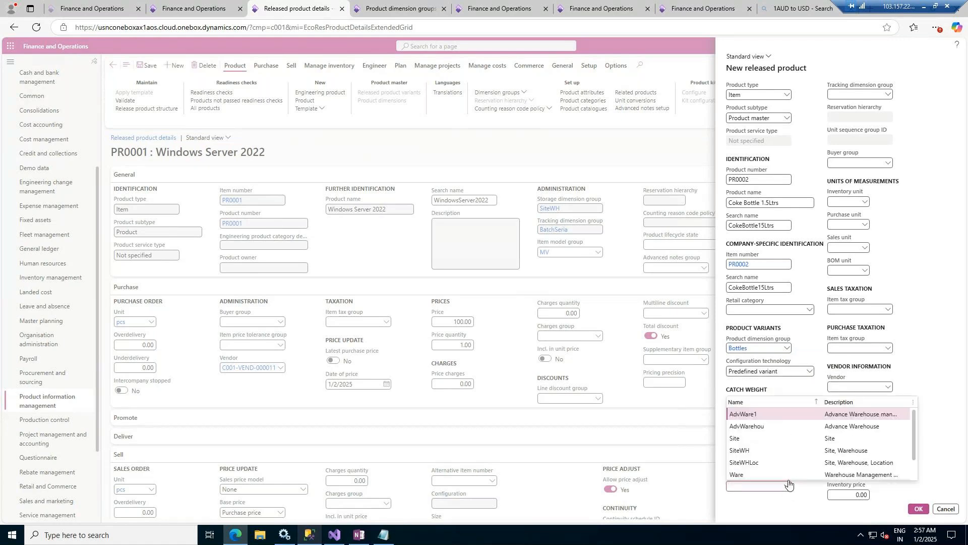
pyautogui.click(755, 454)
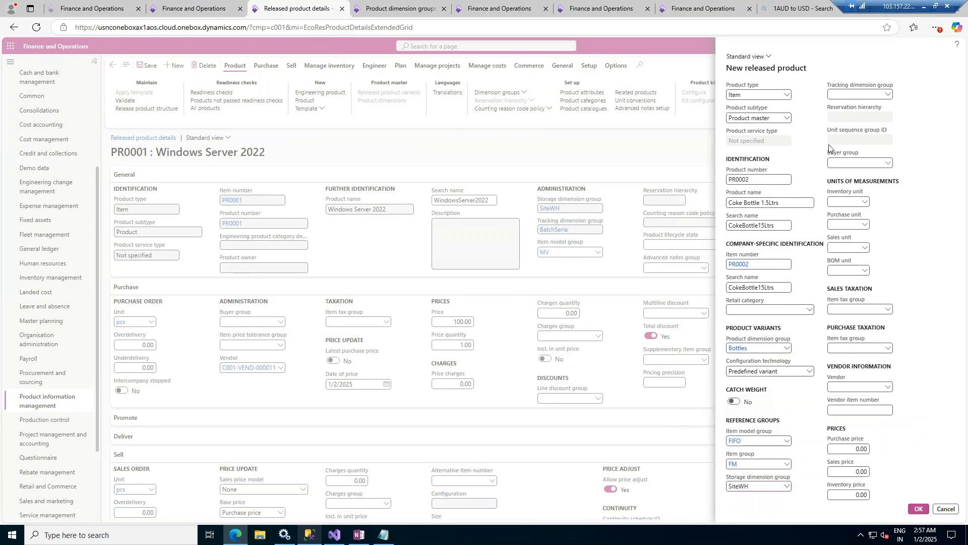
pyautogui.click(889, 95)
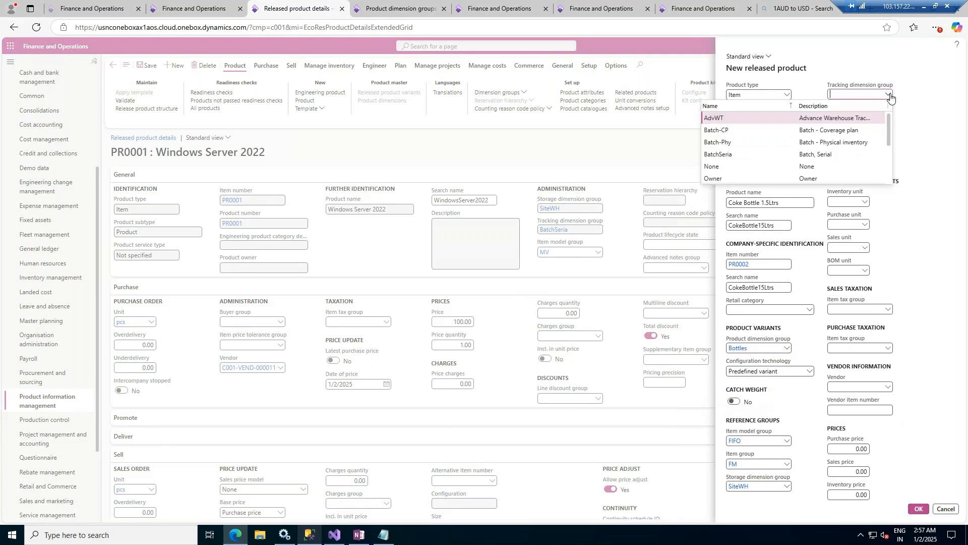
pyautogui.click(719, 171)
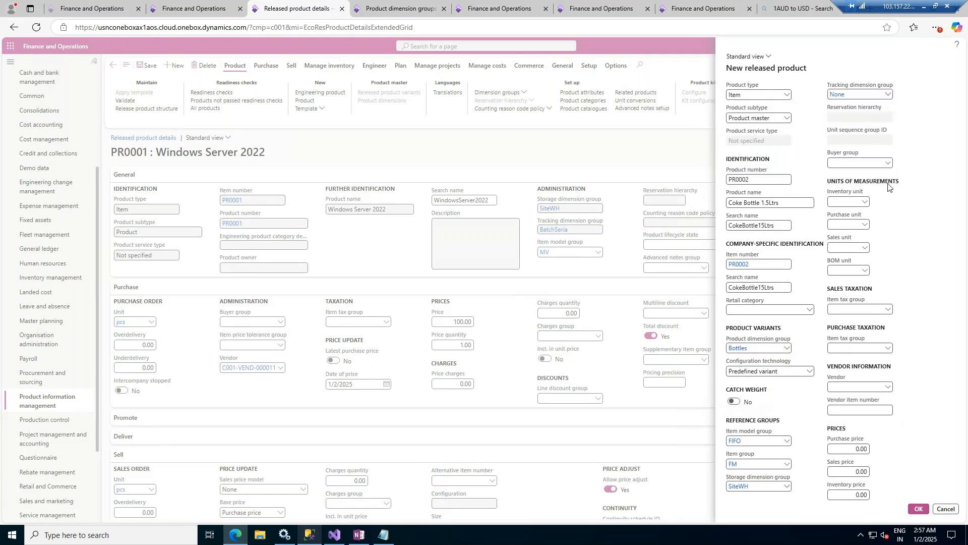
# - Set the new product's inventory, purchase, sales and BOM units to pcs
pyautogui.click(864, 203)
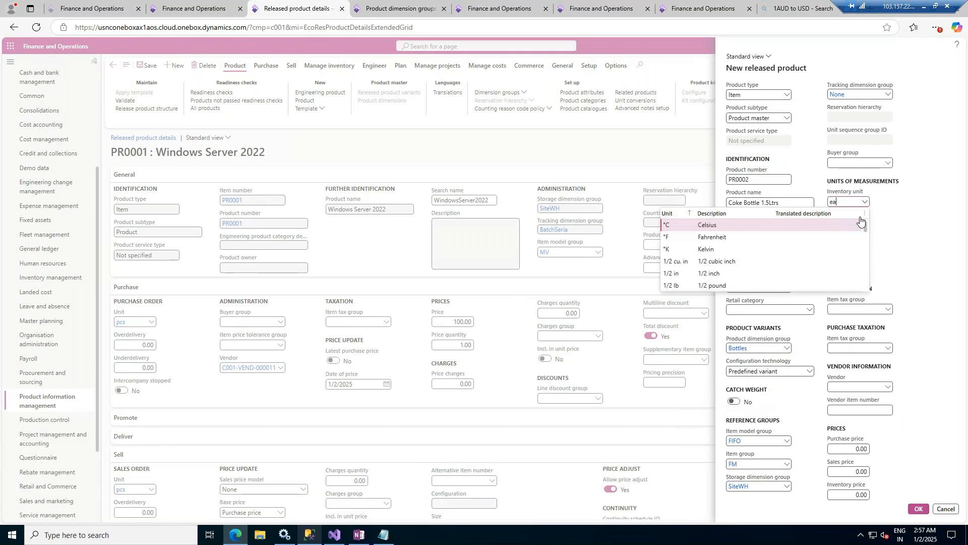
pyautogui.write('ea')
pyautogui.press('BackSpace')
pyautogui.press('BackSpace')
pyautogui.write('pcs')
pyautogui.press('Tab')
pyautogui.write('p')
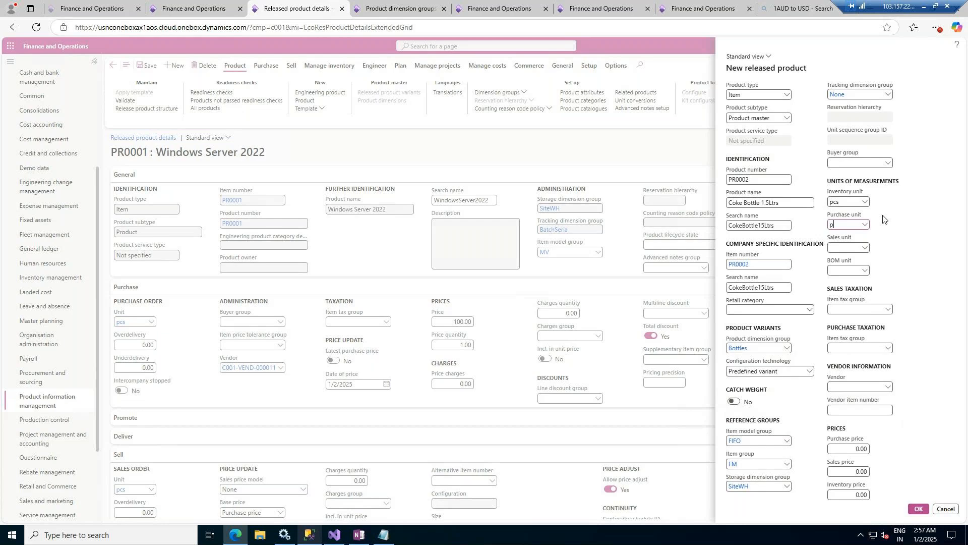
pyautogui.write('cs')
pyautogui.press('Tab')
pyautogui.write('pcspcs')
# - Set the purchase price to 2.00, sales price to 2.75 and inventory price to 2.00, and create the released product
pyautogui.click(911, 380)
pyautogui.press('Delete')
pyautogui.press('Delete')
pyautogui.press('Delete')
pyautogui.press('Delete')
pyautogui.press('Delete')
pyautogui.write('2.75')
pyautogui.click(850, 494)
pyautogui.moveTo(850, 495); pyautogui.dragTo(882, 493)
pyautogui.write('2')
pyautogui.click(919, 512)
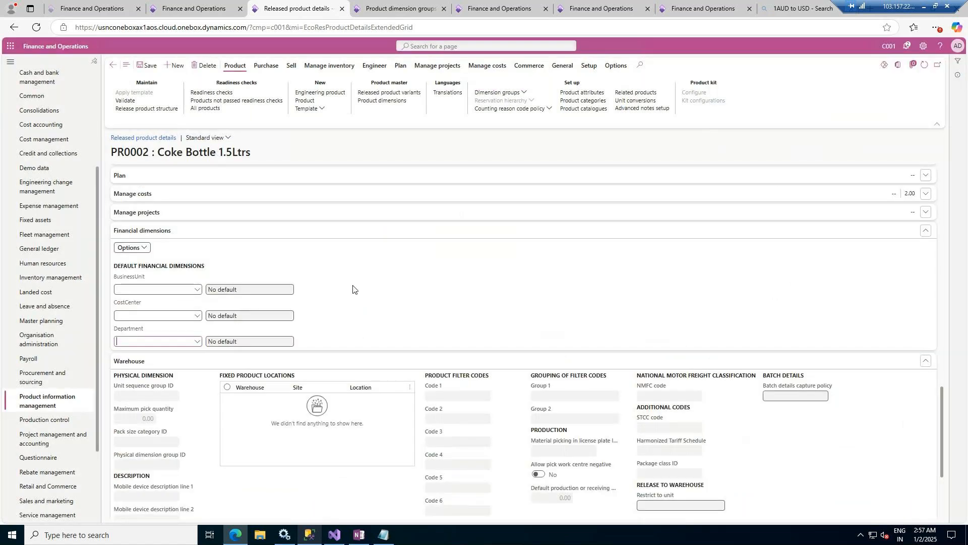
# - Set the default financial dimensions to BusinessUnit 006 (Sporting), CostCenter 008 (Marketing Campaign) and Department 022 (Sales & Marketing)
pyautogui.click(196, 290)
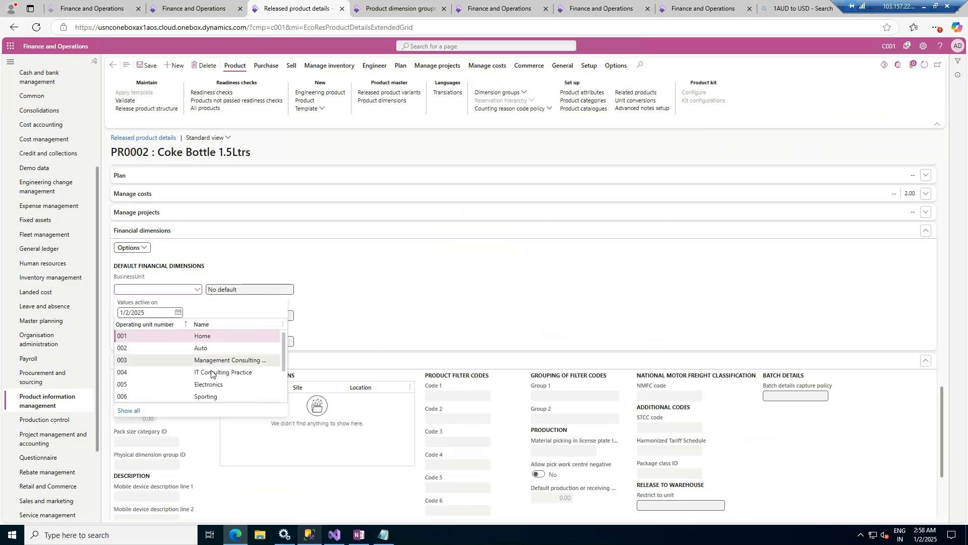
pyautogui.click(206, 397)
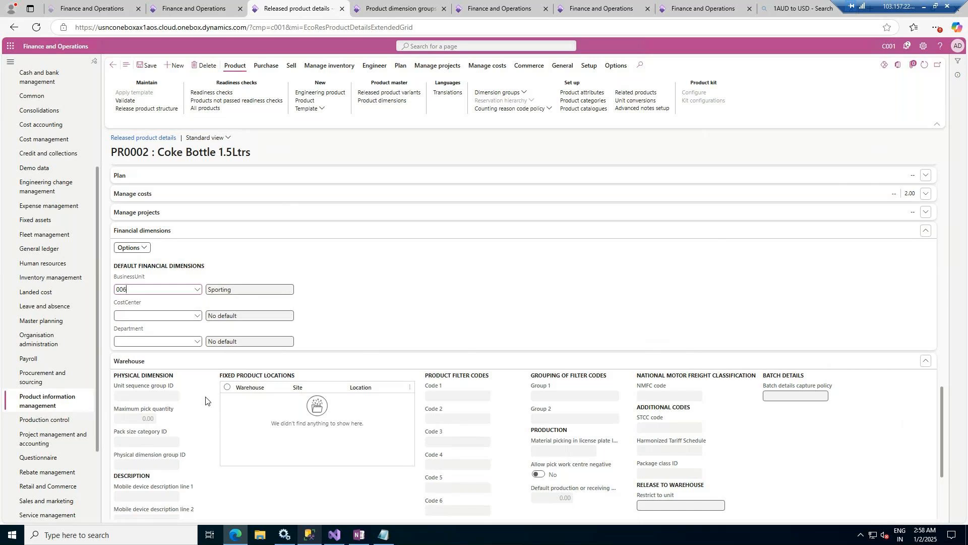
pyautogui.click(196, 315)
pyautogui.click(197, 342)
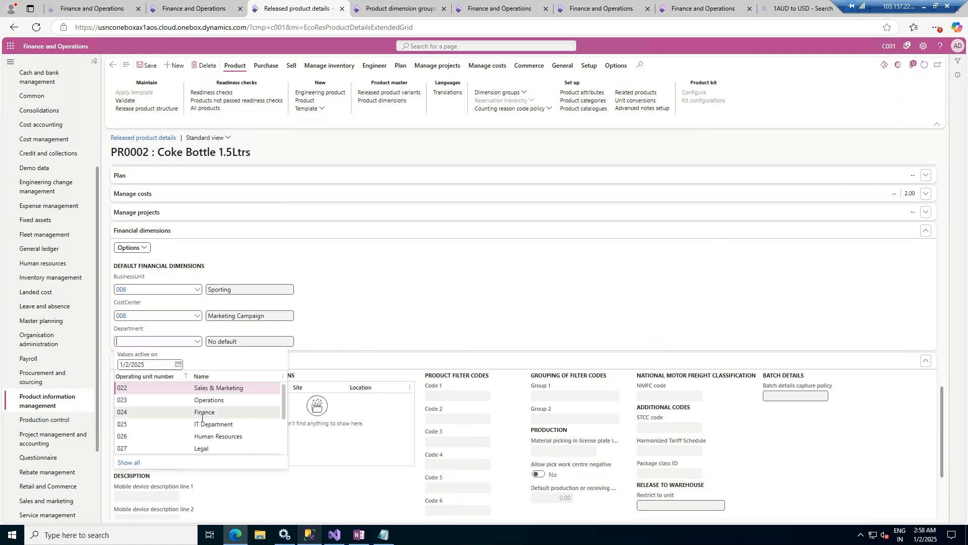
pyautogui.click(228, 388)
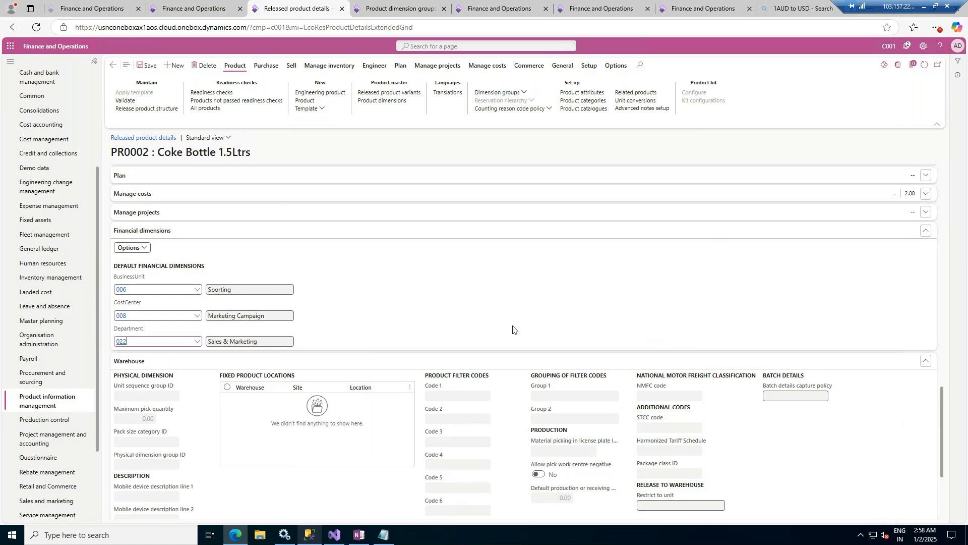
# - Open the product dimensions page of the Coke Bottle 1.5Ltrs product master
pyautogui.scroll(10, 512, 329)
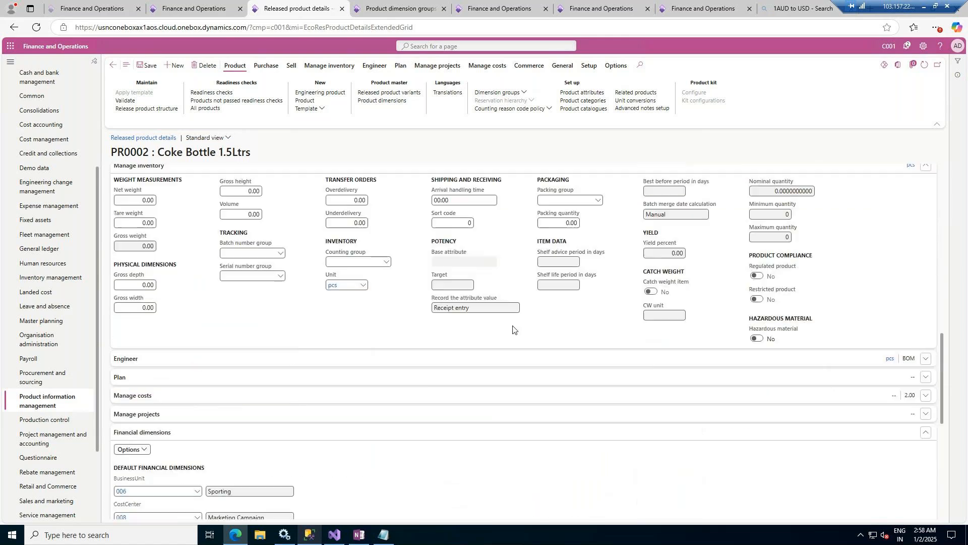
pyautogui.scroll(10, 512, 330)
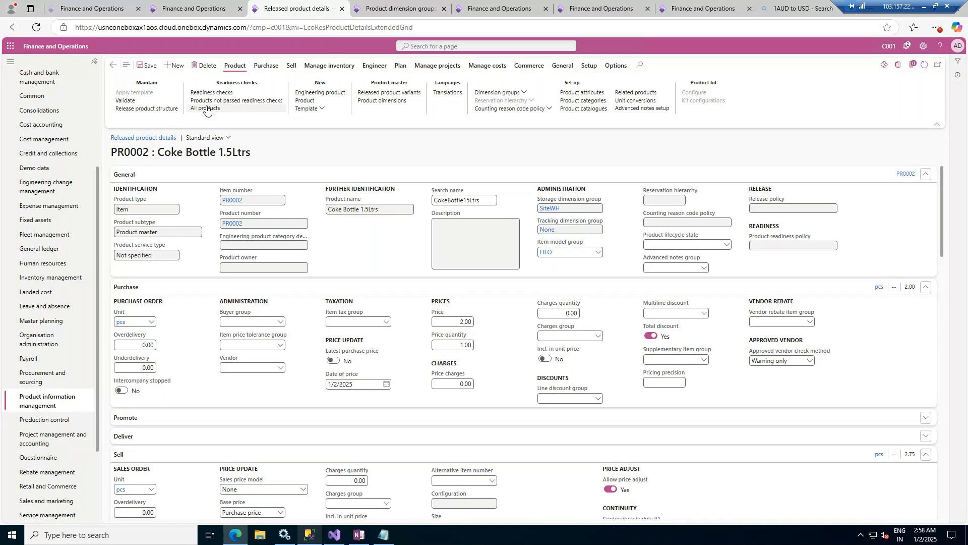
pyautogui.click(383, 100)
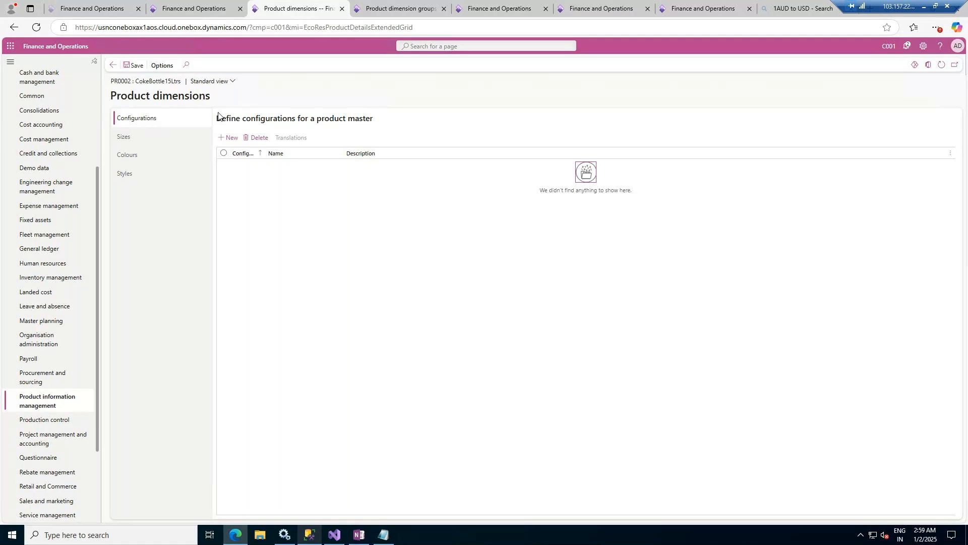
# - Look through the sizes, colours and styles sections of the product master's dimensions and return to the configurations
pyautogui.click(144, 136)
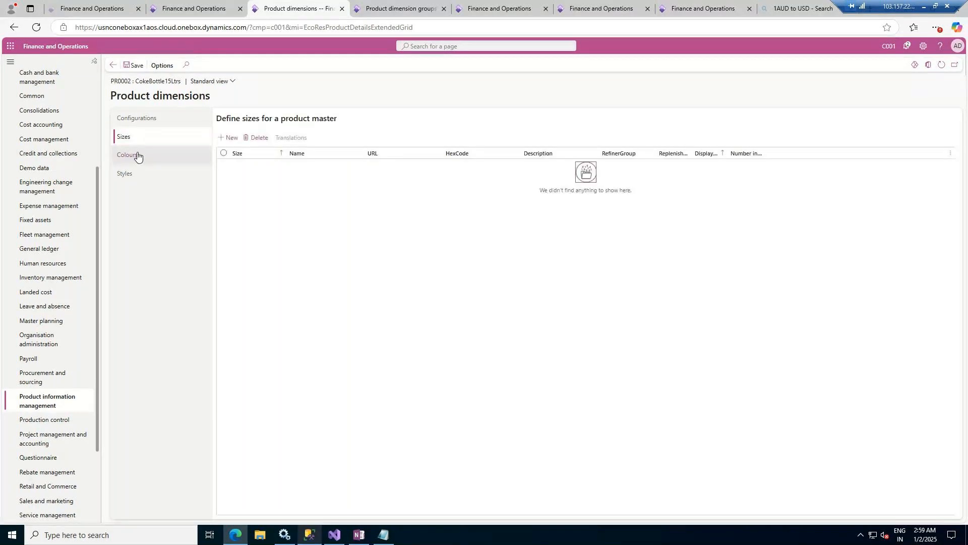
pyautogui.click(138, 157)
pyautogui.click(139, 175)
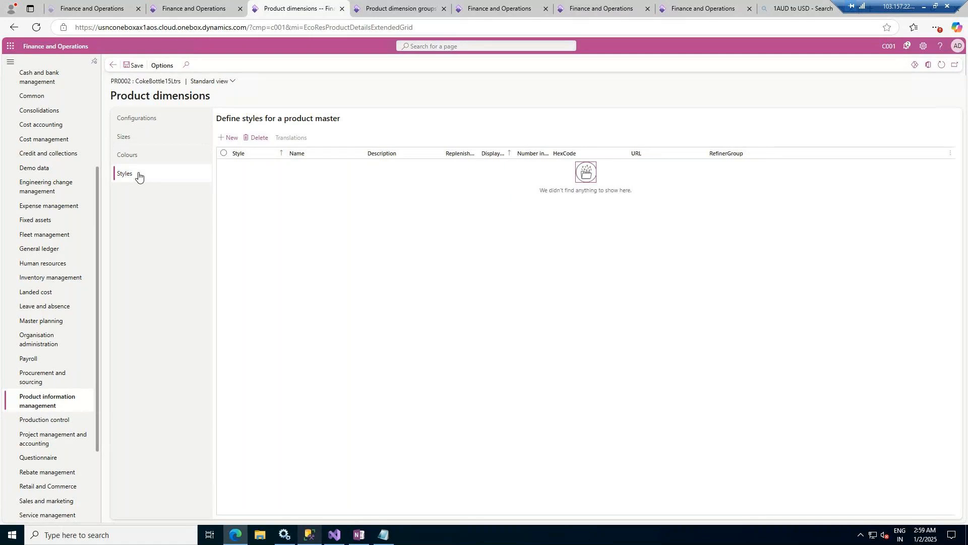
pyautogui.click(149, 122)
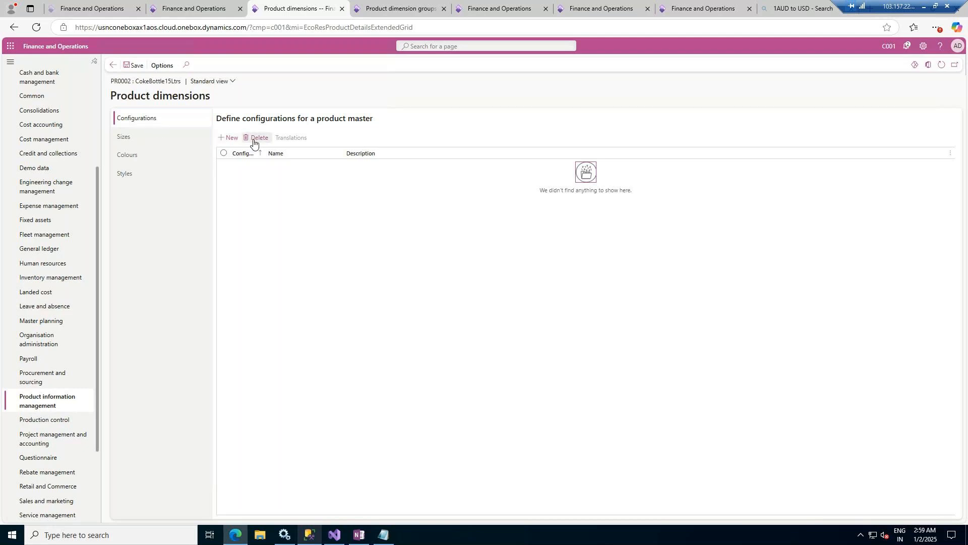
# - Add a Plastic configuration to the product master with Plastic Bottles as both its name and description
pyautogui.click(230, 138)
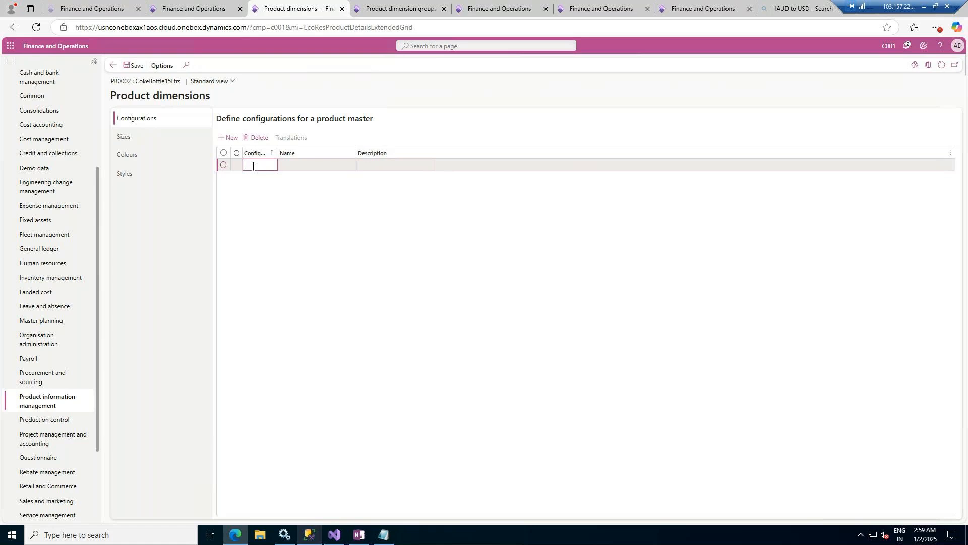
pyautogui.write('Plastic')
pyautogui.press('Tab')
pyautogui.write('Plastic')
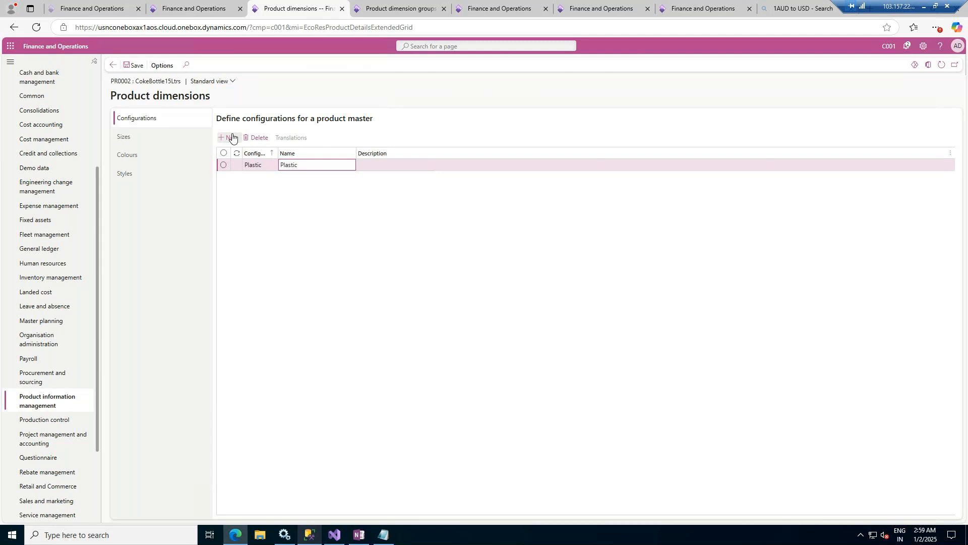
pyautogui.write(' Bottles')
pyautogui.press('Tab')
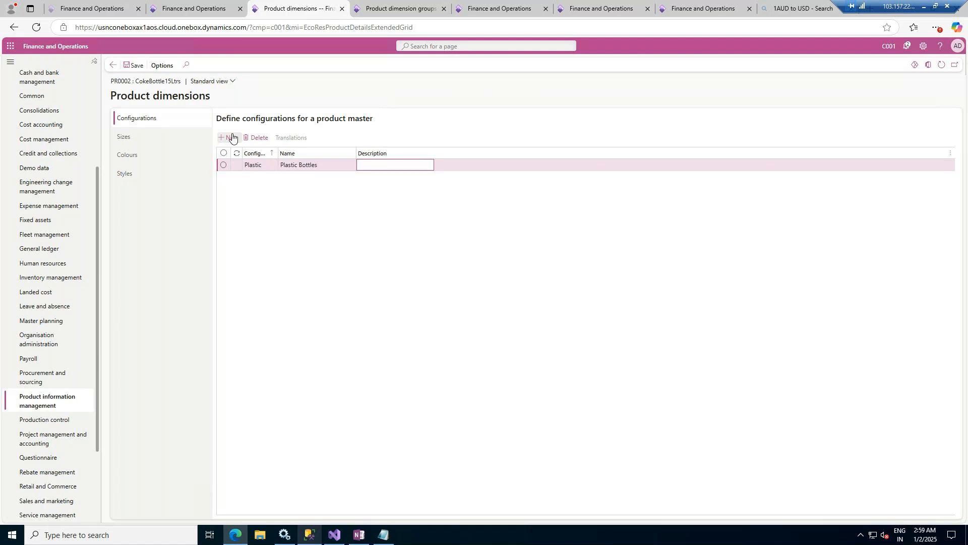
pyautogui.click(324, 169)
pyautogui.hotkey('ctrl', 'c')
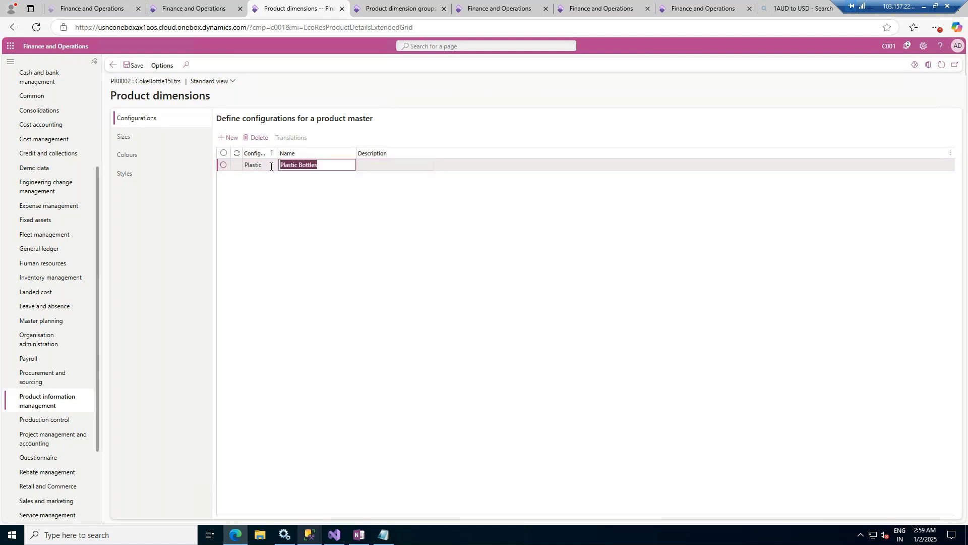
pyautogui.click(368, 164)
pyautogui.hotkey('ctrl', 'v')
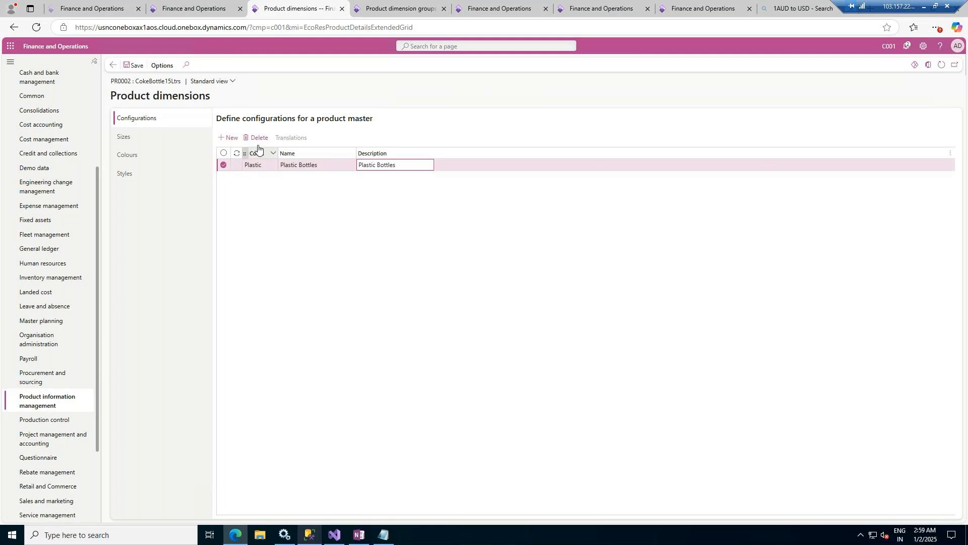
# - Add a Glass configuration named Glass Bottles, pasting Plastic Bottles as its description
pyautogui.click(232, 138)
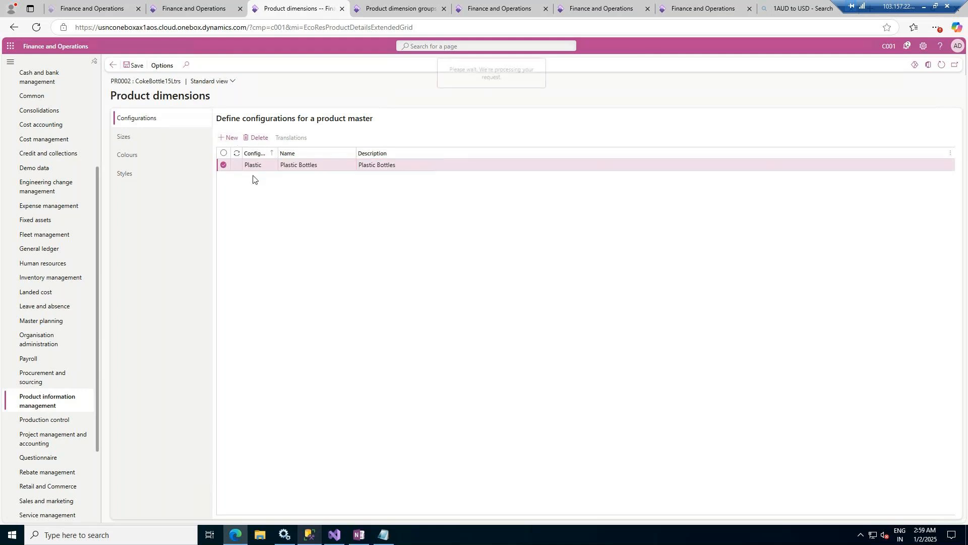
pyautogui.write('G')
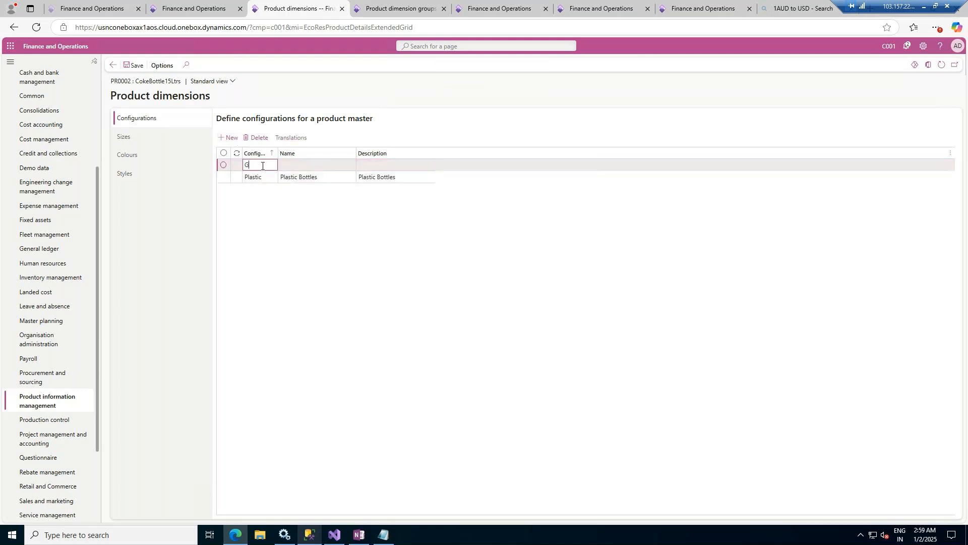
pyautogui.write('lass')
pyautogui.press('Tab')
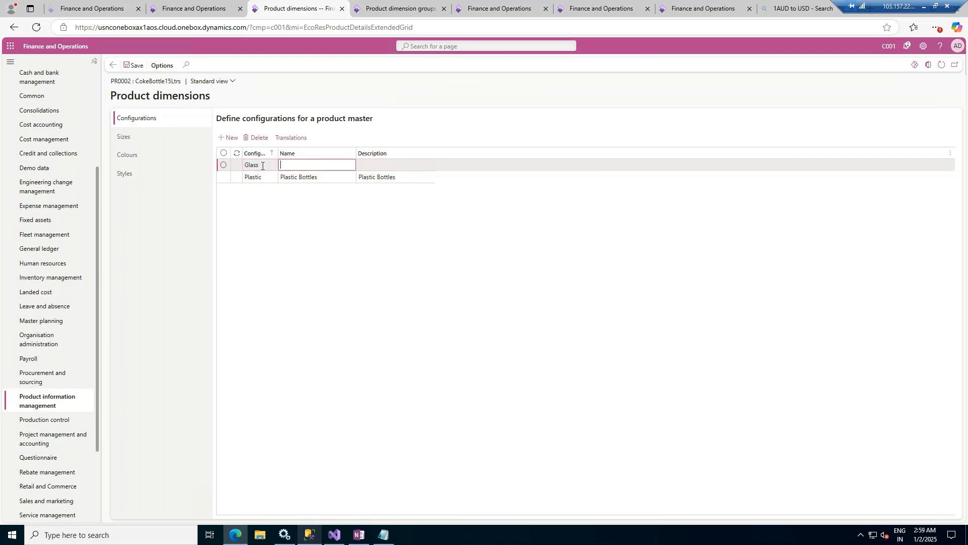
pyautogui.write('Glass Bottles')
pyautogui.press('Tab')
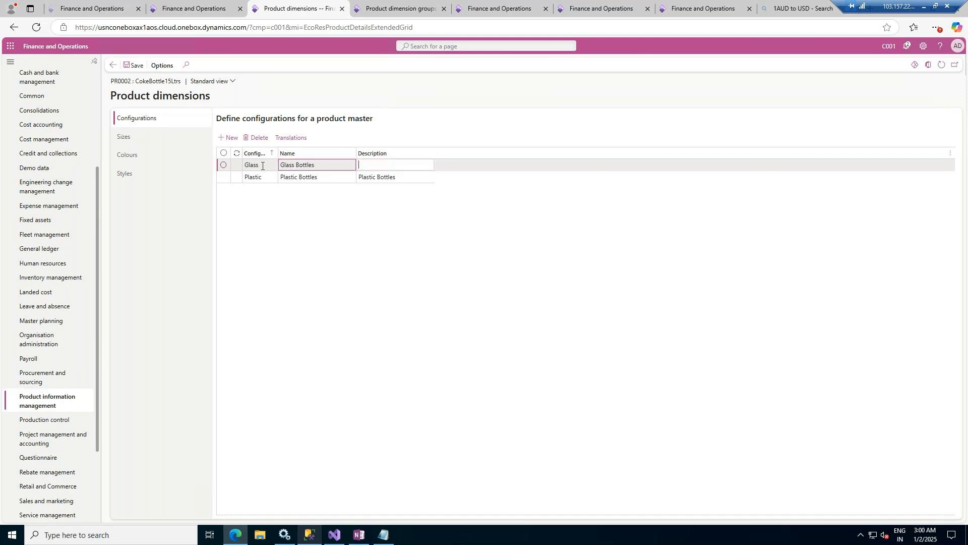
pyautogui.write('Glass Bottles')
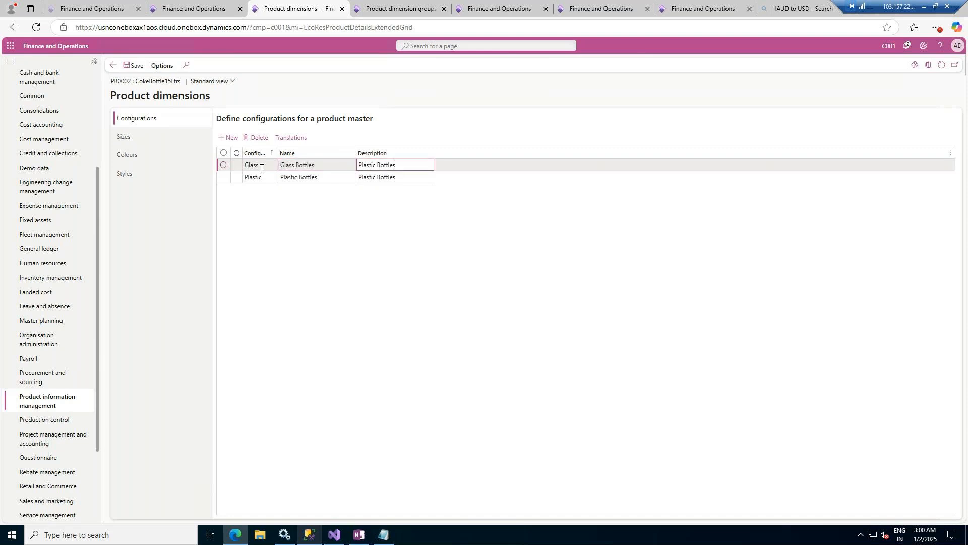
# - Add the existing size Small to the sizes defined for the product master
pyautogui.click(136, 137)
pyautogui.click(227, 138)
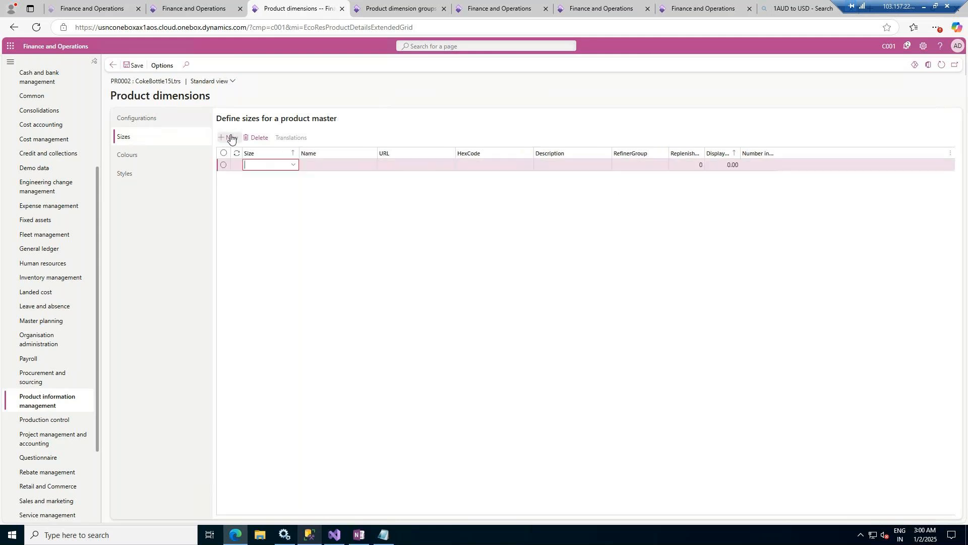
pyautogui.click(292, 166)
pyautogui.scroll(-4, 277, 217)
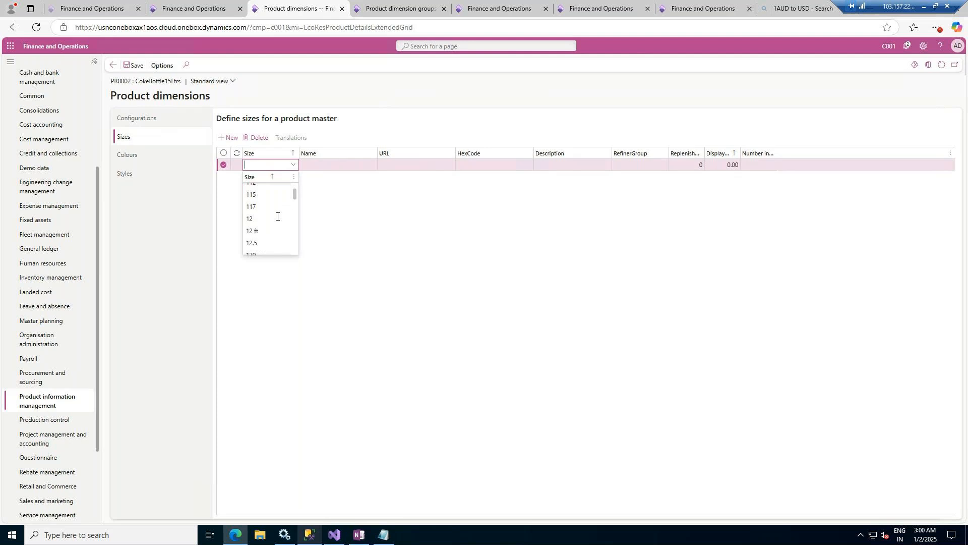
pyautogui.scroll(-4, 277, 216)
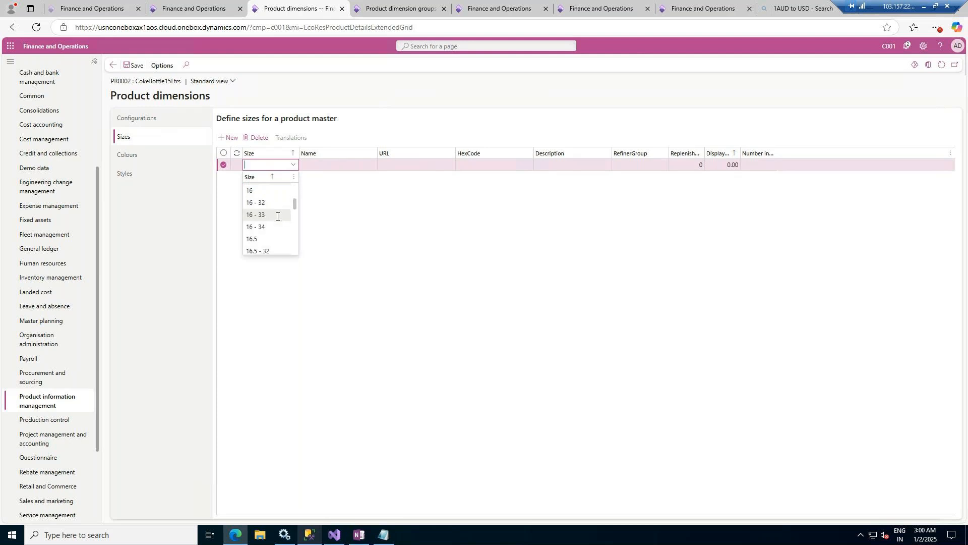
pyautogui.scroll(-4, 277, 217)
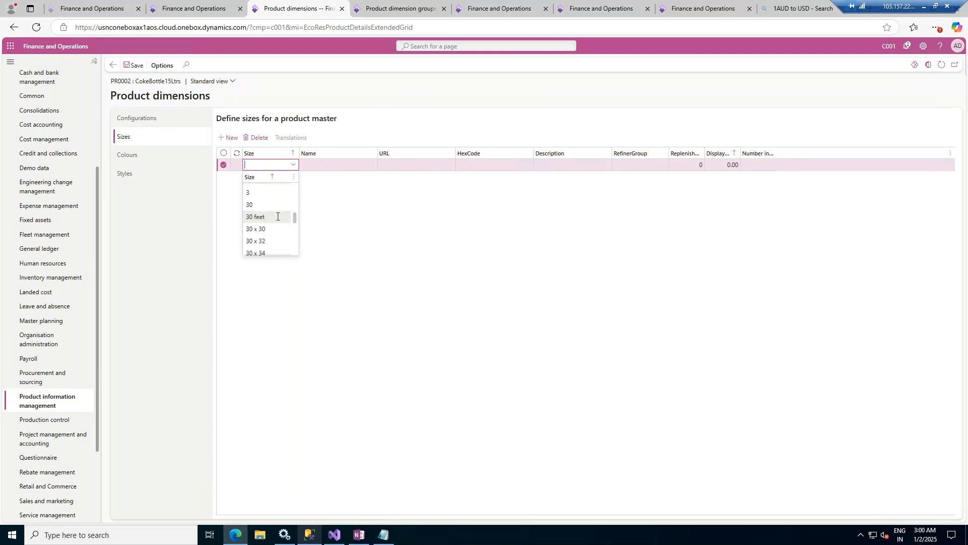
pyautogui.scroll(-5, 277, 217)
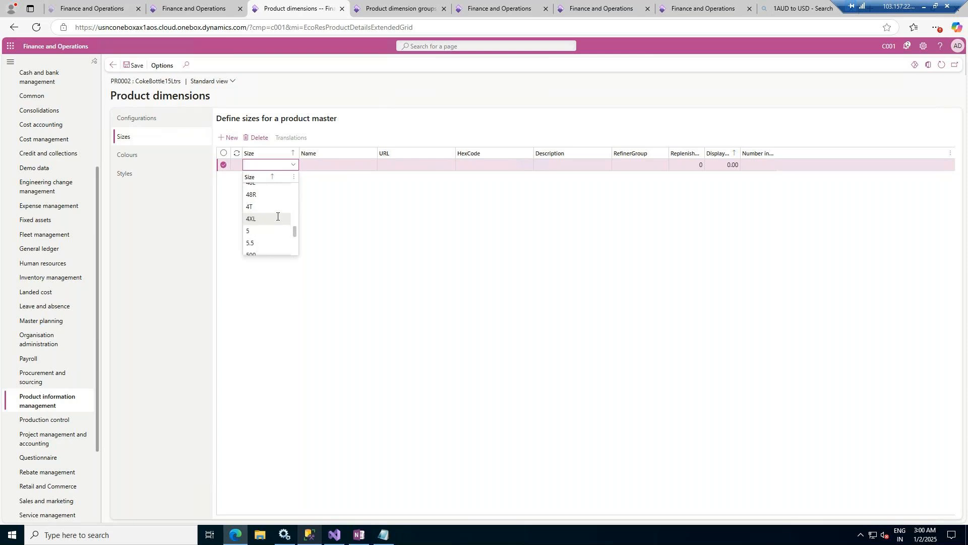
pyautogui.scroll(-5, 277, 217)
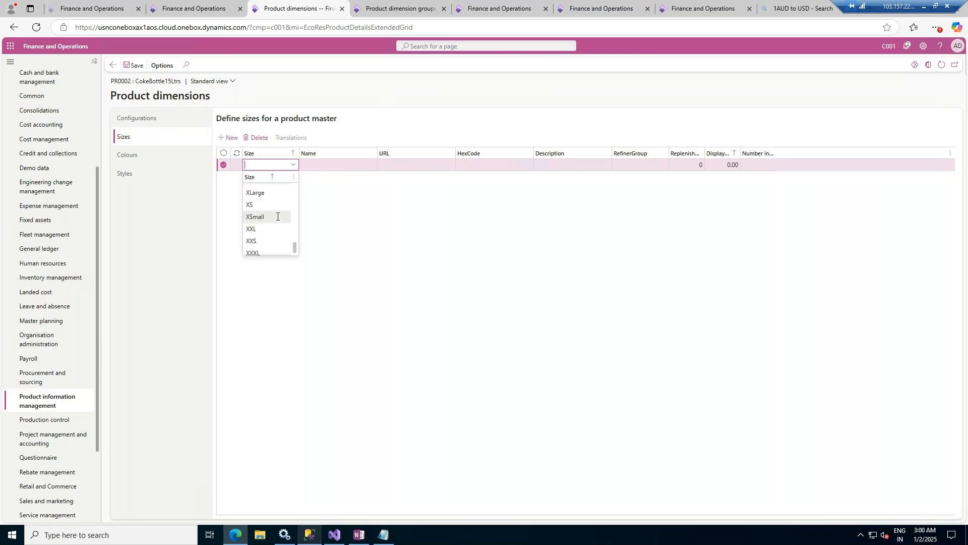
pyautogui.scroll(3, 276, 218)
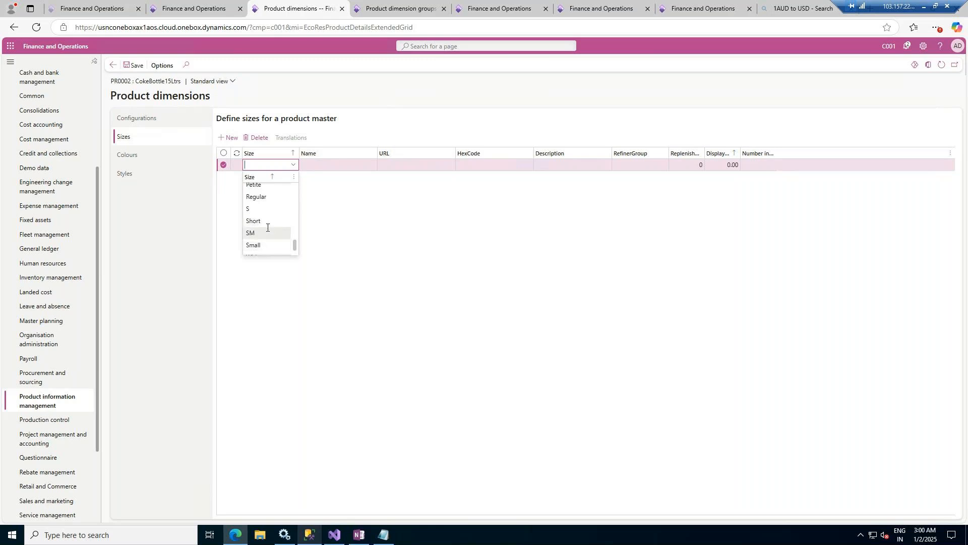
pyautogui.click(268, 245)
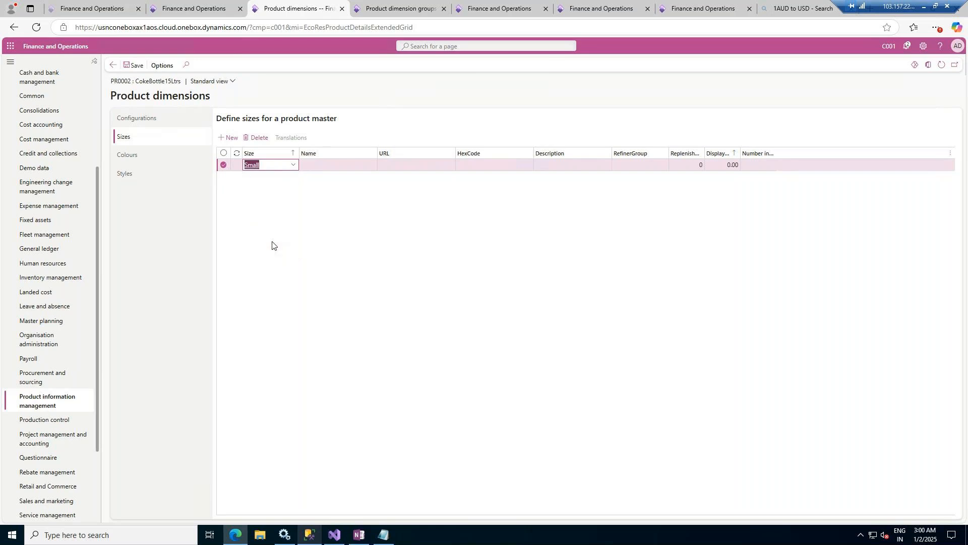
# - Add the size Large to the product master and name it Large
pyautogui.click(232, 141)
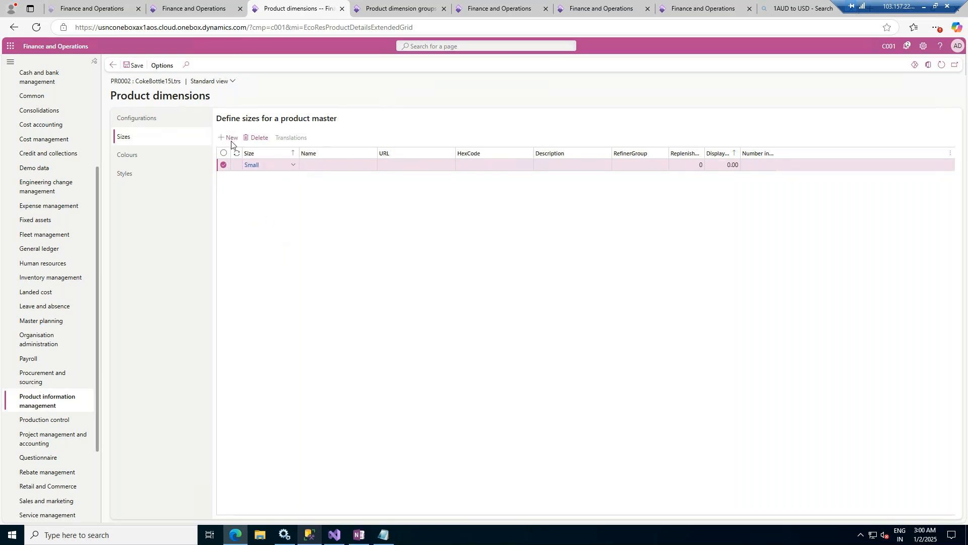
pyautogui.click(294, 166)
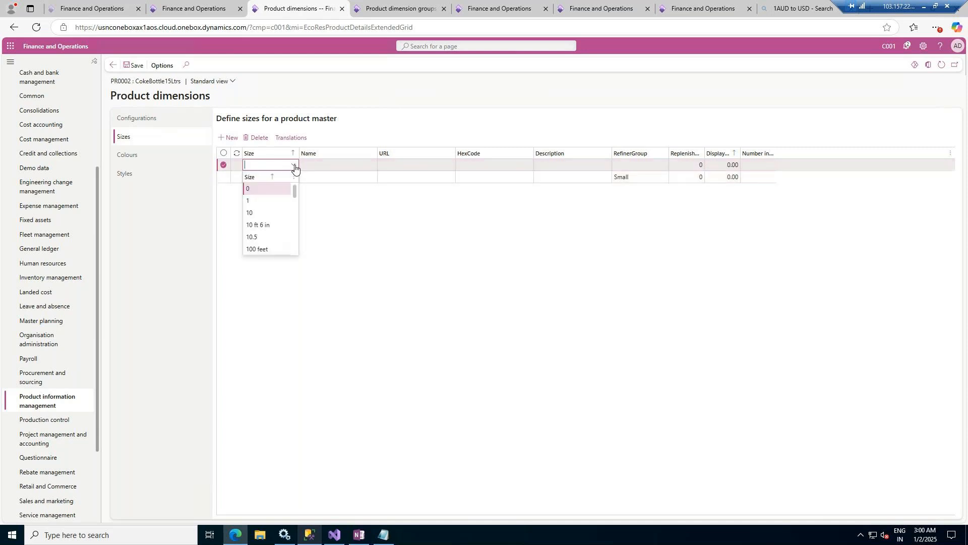
pyautogui.write('larg')
pyautogui.click(255, 188)
pyautogui.click(331, 163)
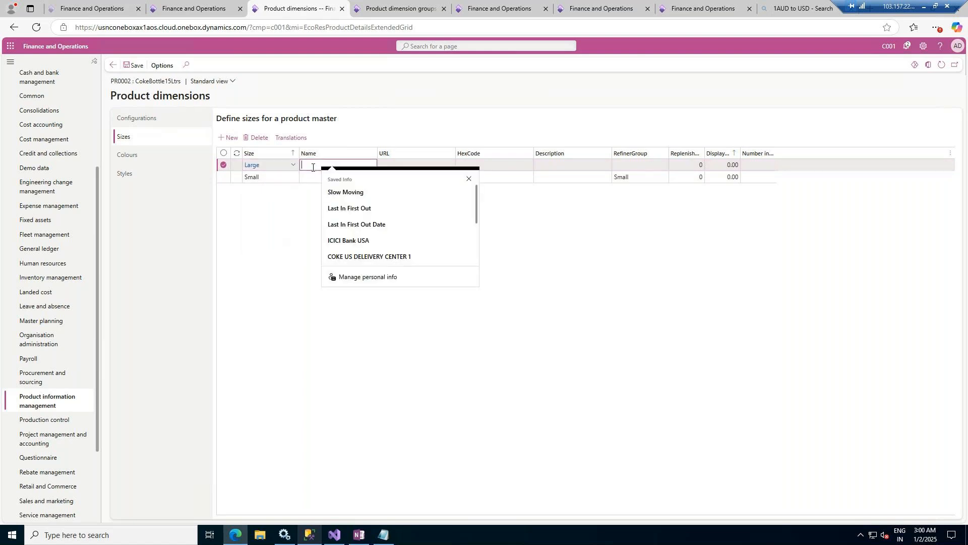
pyautogui.write('L')
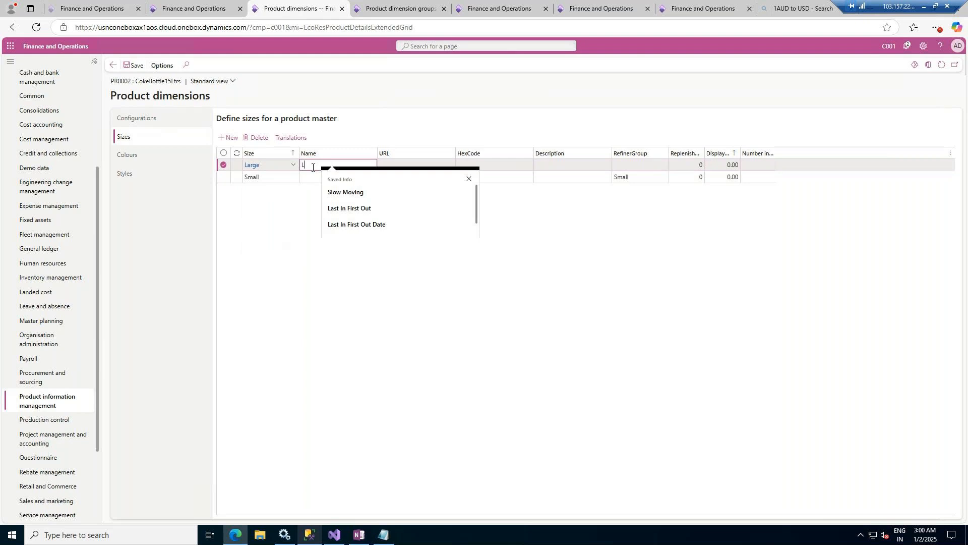
pyautogui.write('arge')
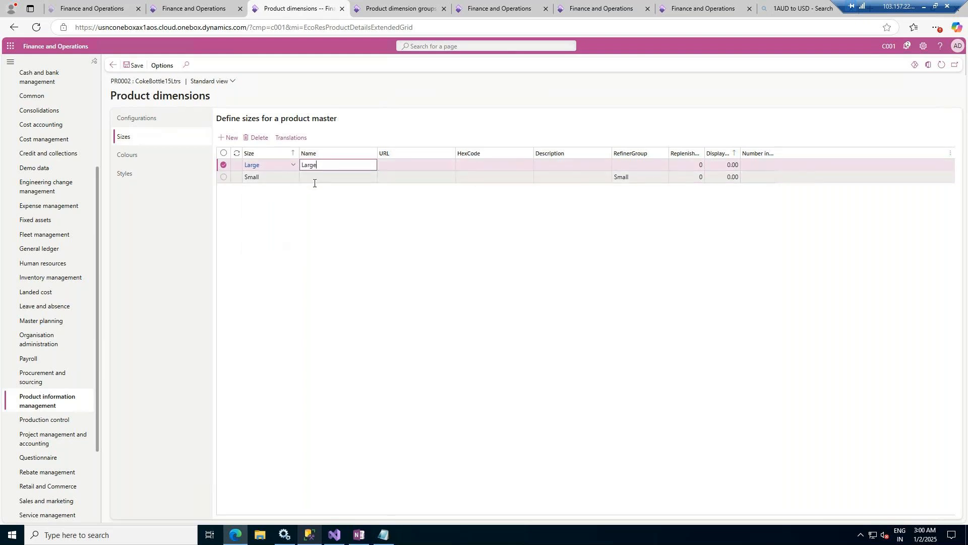
# - Enter Small as the name of the Small size
pyautogui.click(315, 181)
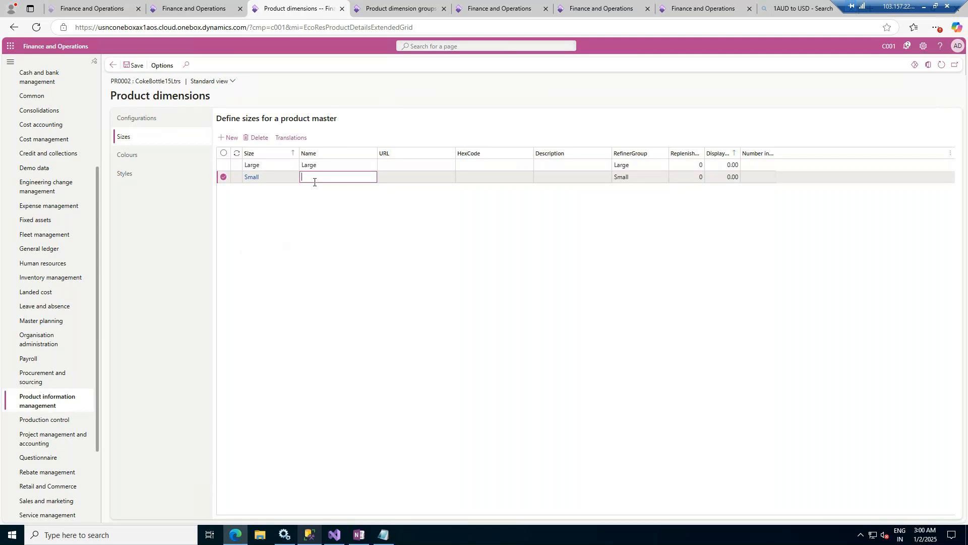
pyautogui.write('Small')
pyautogui.press('Tab')
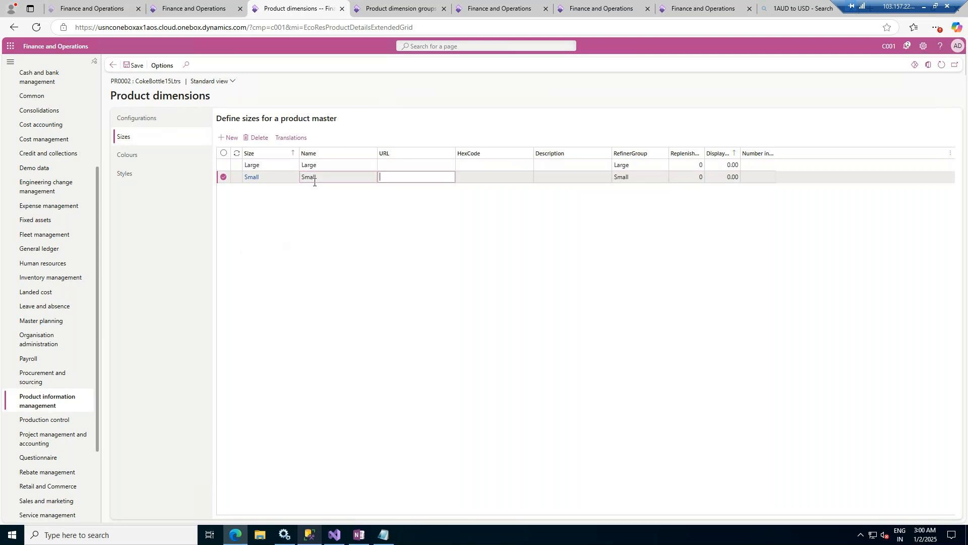
# - Add the existing colour Blue Bell to the colours defined for the product master
pyautogui.click(147, 156)
pyautogui.click(228, 137)
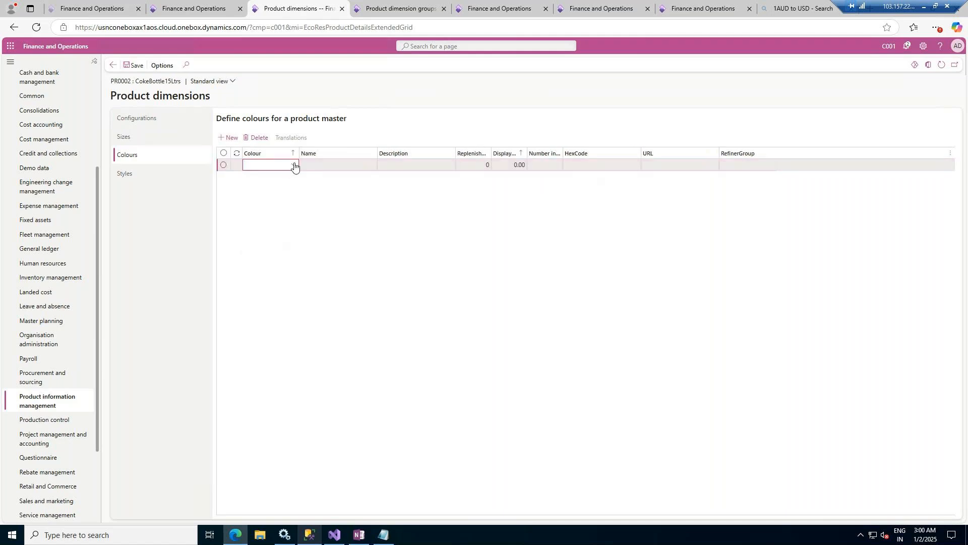
pyautogui.click(295, 165)
pyautogui.scroll(-3, 268, 209)
pyautogui.scroll(-5, 270, 207)
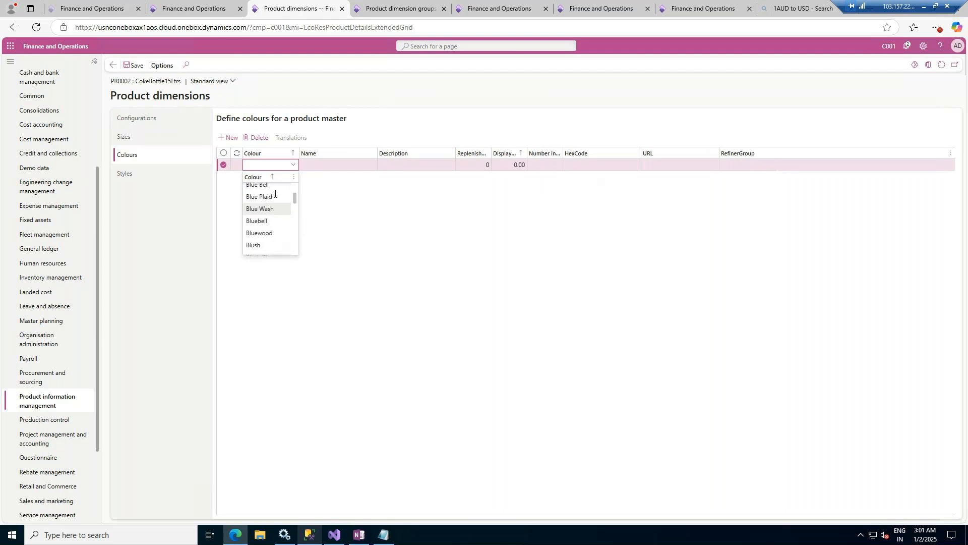
pyautogui.click(268, 187)
# - Add Green as a second colour for the product master
pyautogui.click(226, 138)
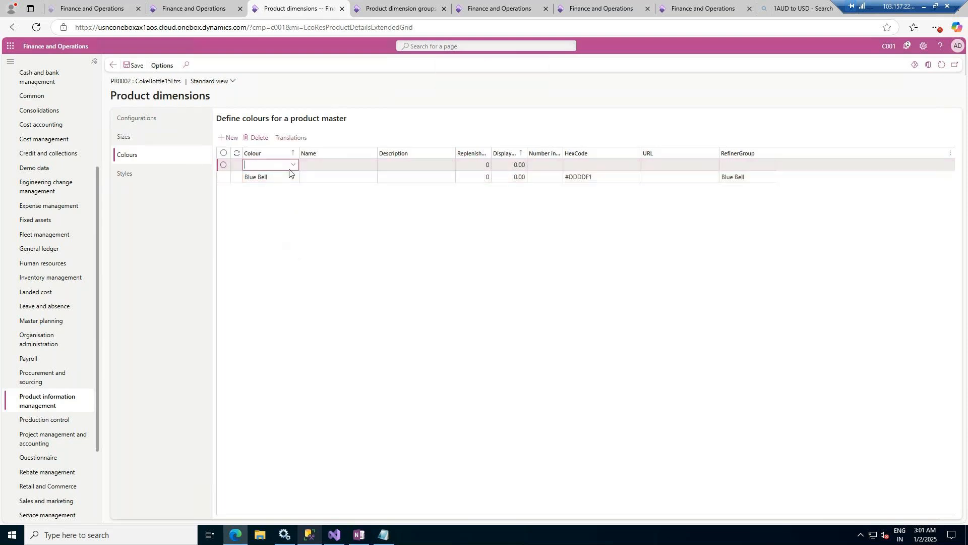
pyautogui.write('green')
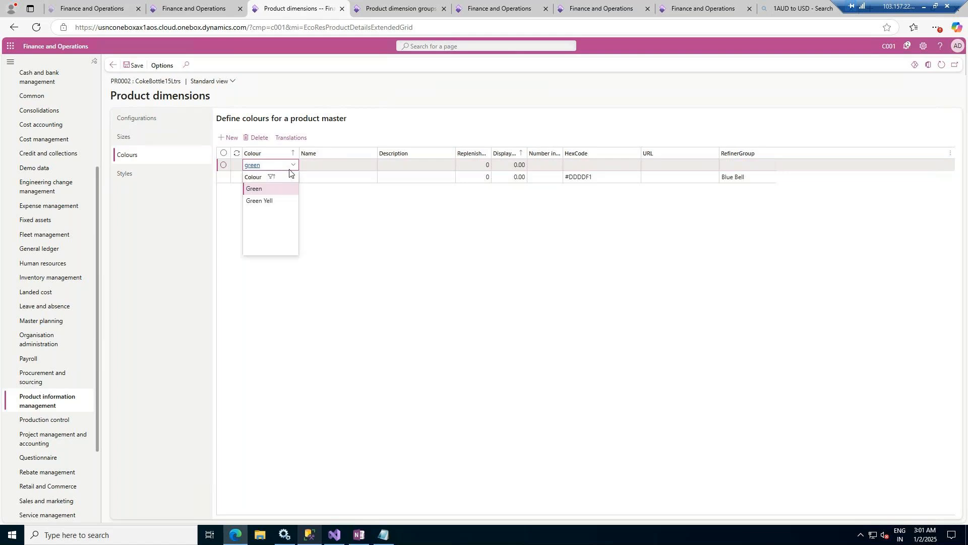
pyautogui.click(253, 189)
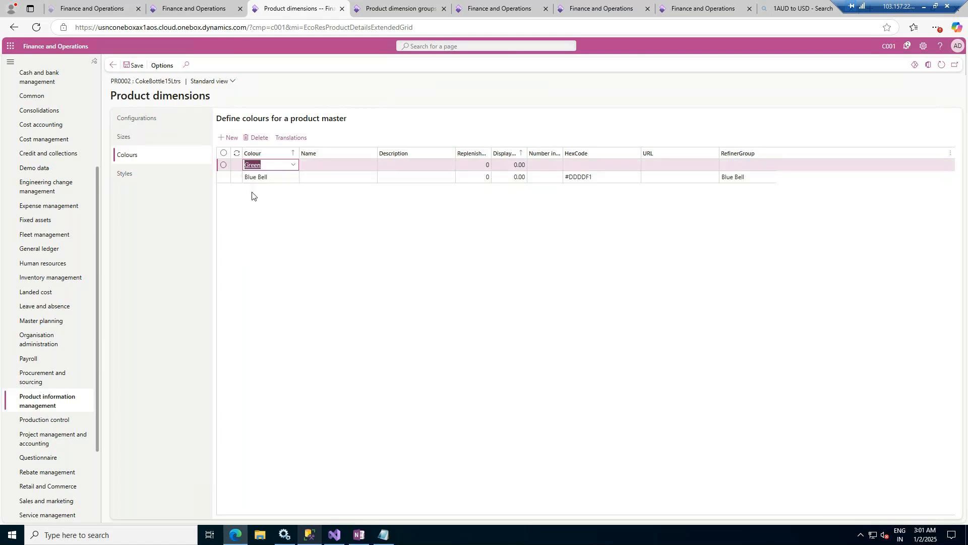
# - Add the existing style Big to the styles defined for the product master
pyautogui.click(143, 174)
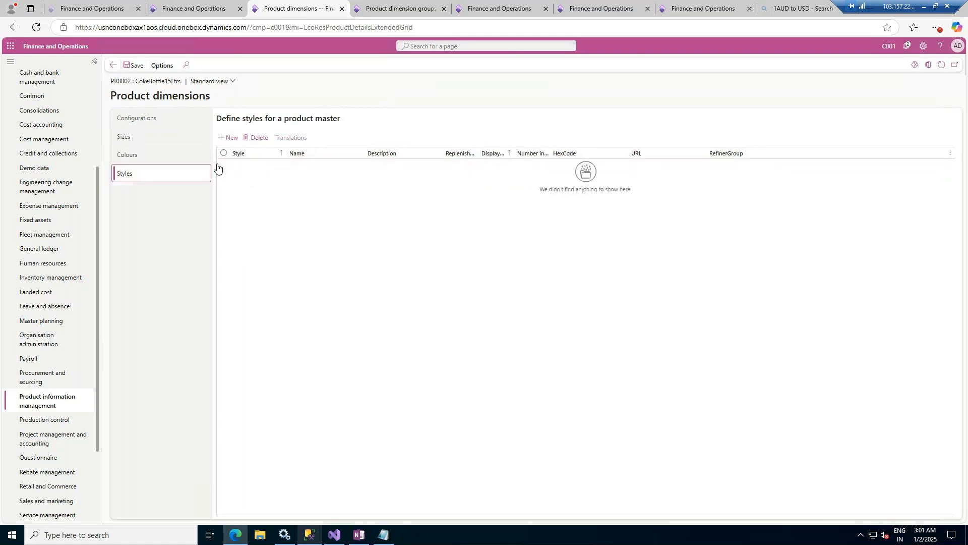
pyautogui.click(229, 138)
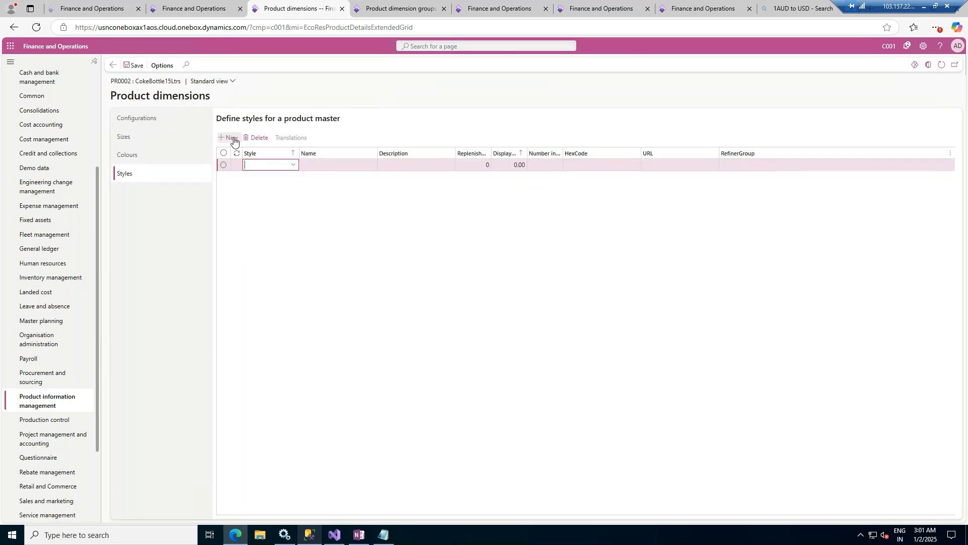
pyautogui.click(293, 166)
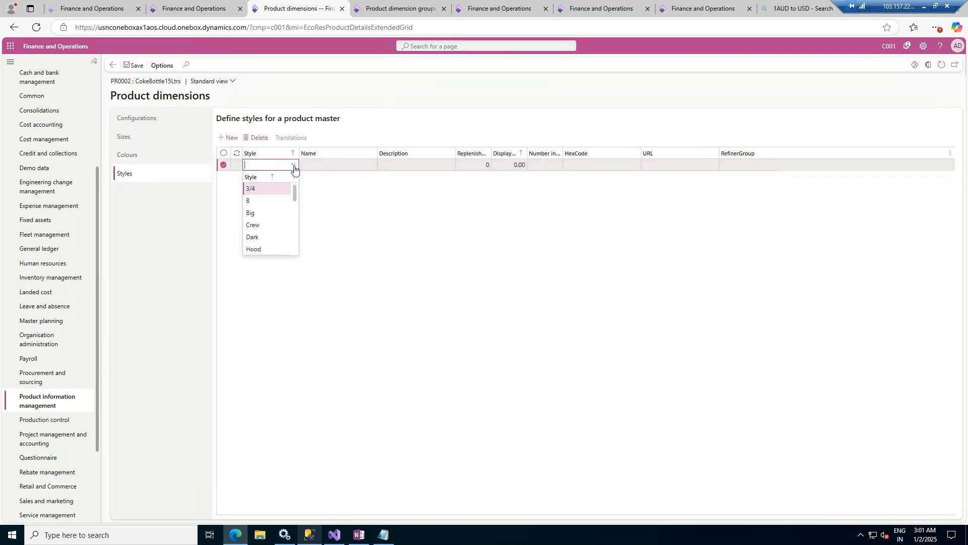
pyautogui.click(258, 213)
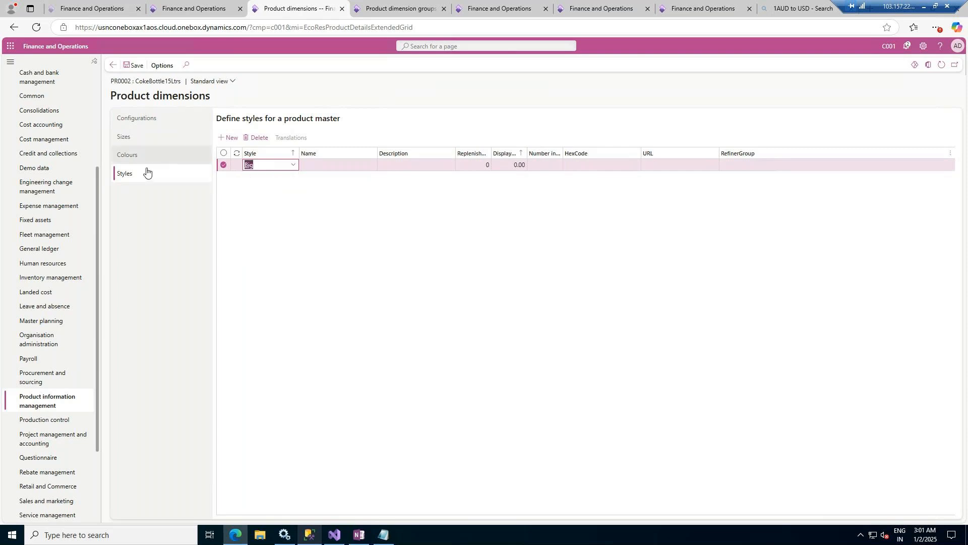
# - Add Hood as a second style for the product master, save the dimensions and return to the released product details
pyautogui.click(227, 139)
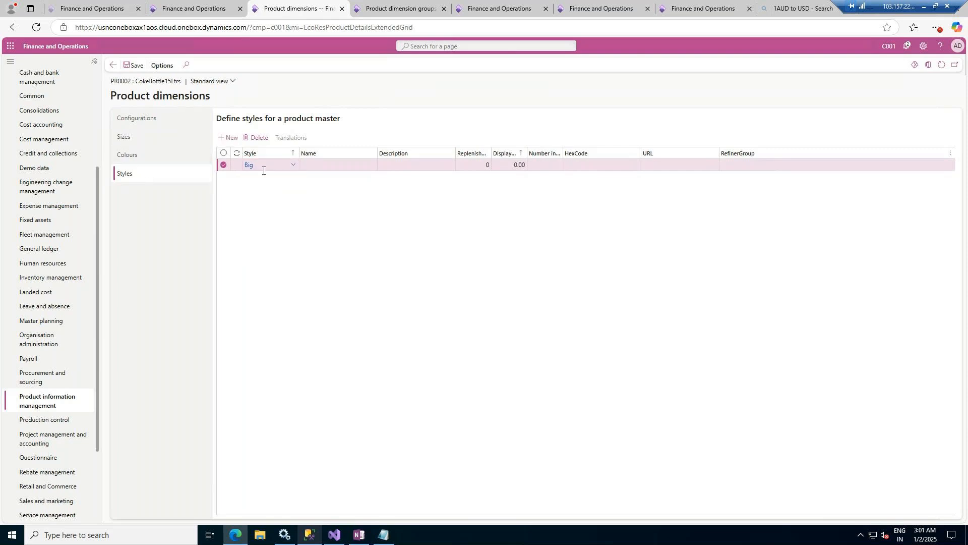
pyautogui.click(294, 166)
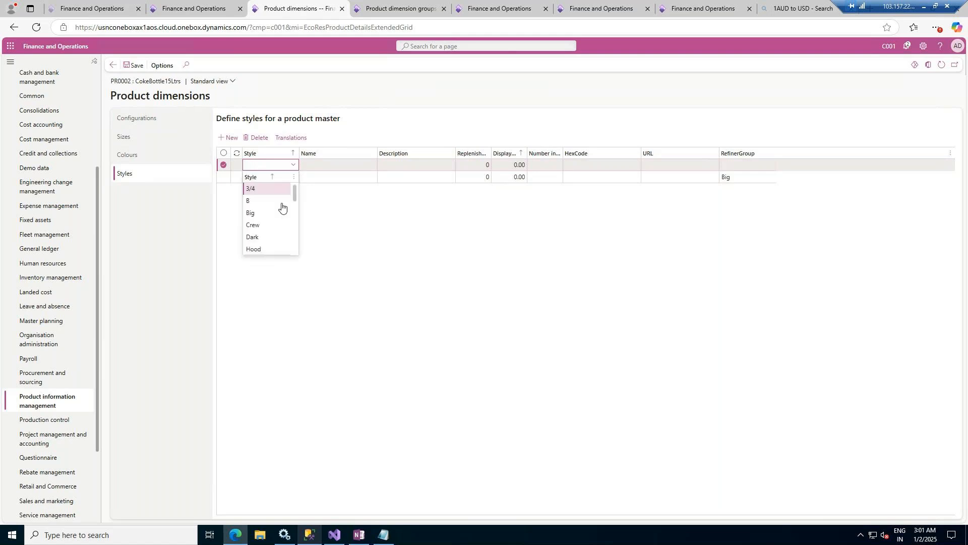
pyautogui.click(254, 251)
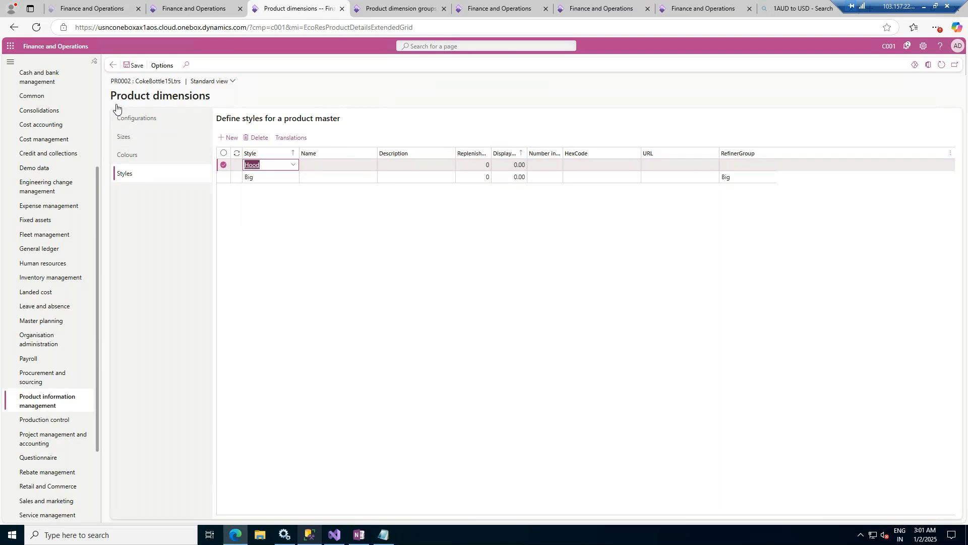
pyautogui.click(132, 68)
pyautogui.click(111, 66)
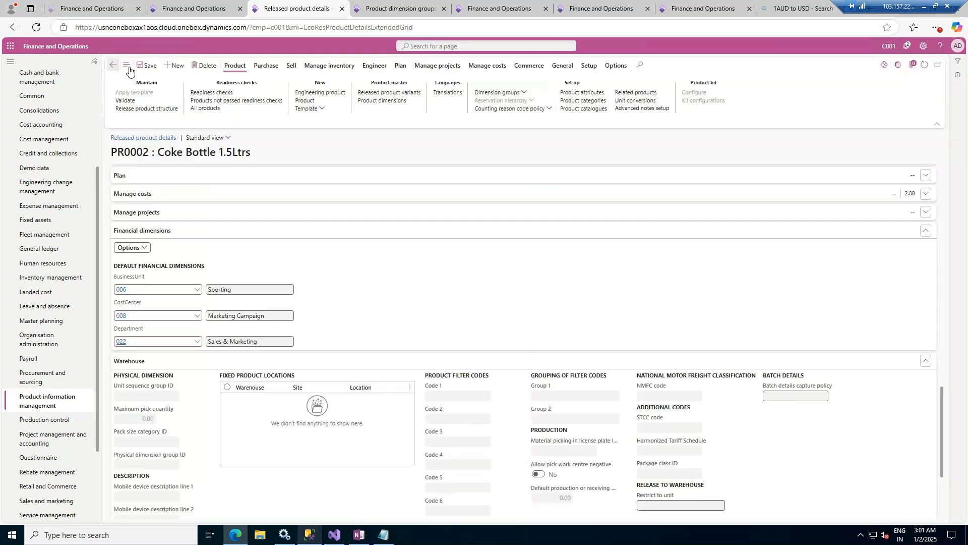
# - Create a released product variant for the product master and enter CokeBottle15Ltrs in both product name fields
pyautogui.click(383, 94)
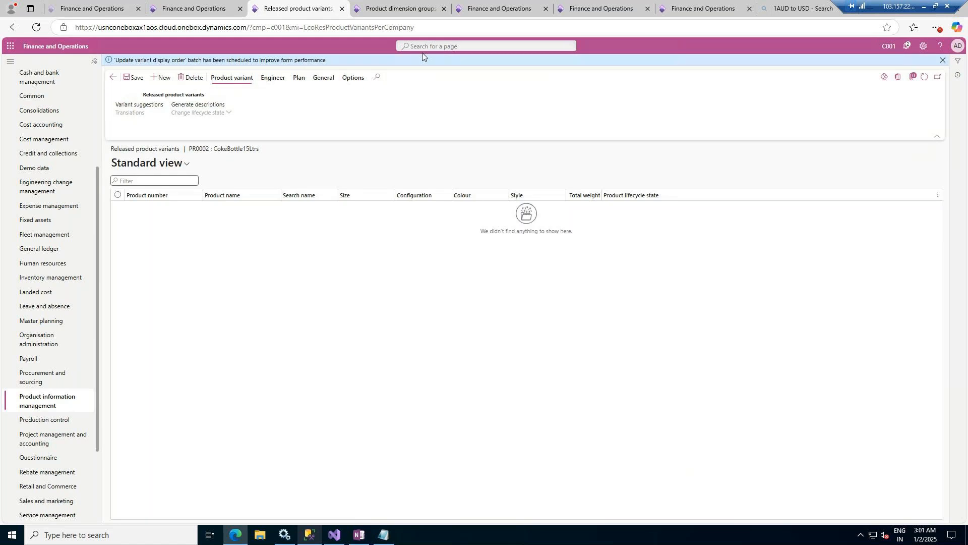
pyautogui.click(159, 79)
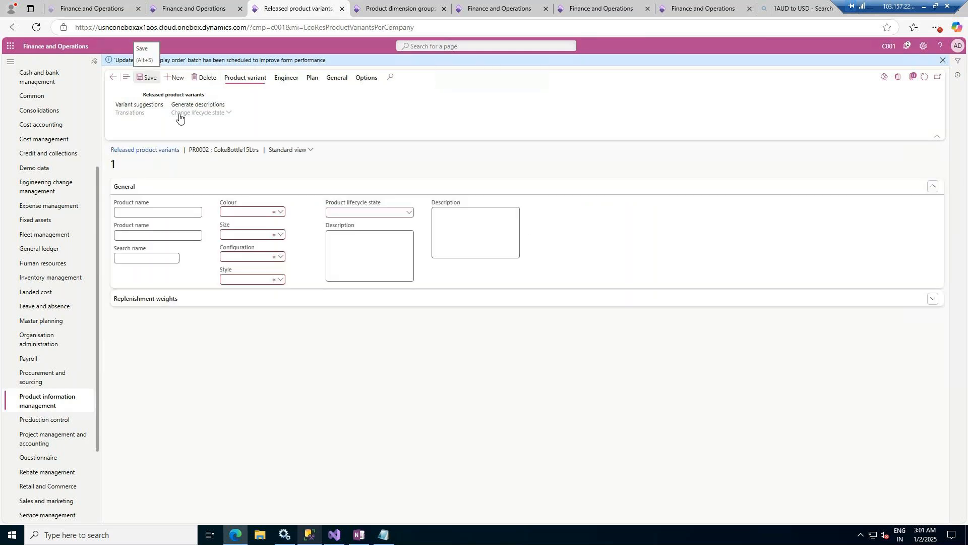
pyautogui.click(155, 213)
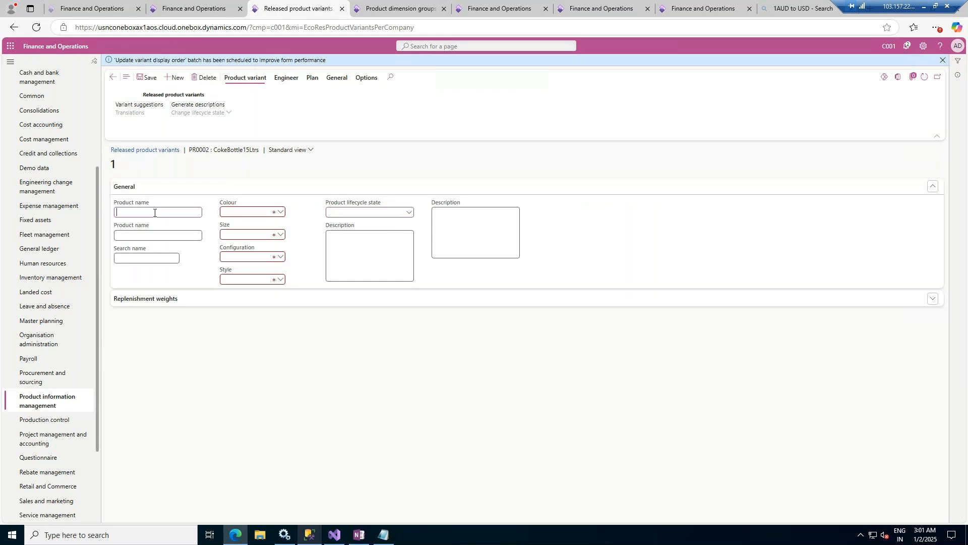
pyautogui.moveTo(213, 150); pyautogui.dragTo(260, 151)
pyautogui.hotkey('ctrl', 'c')
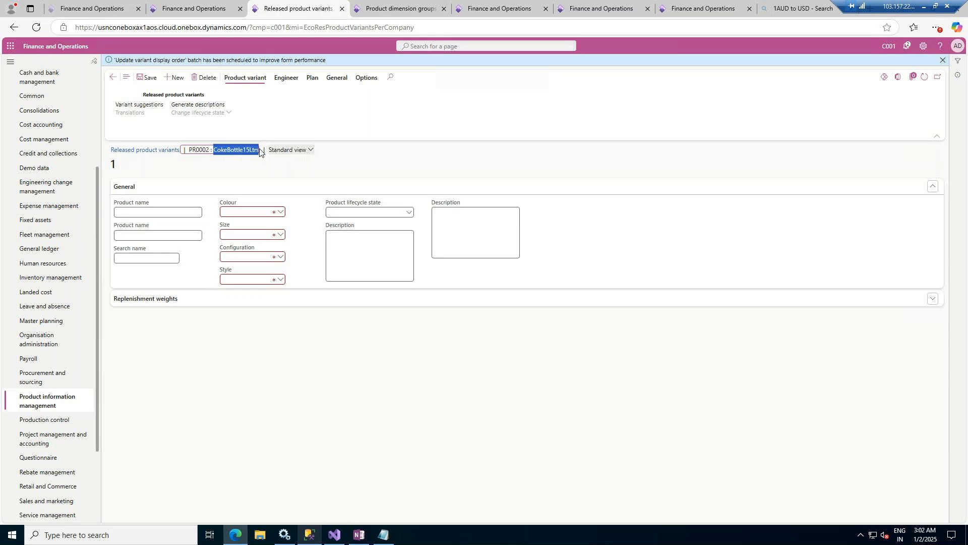
pyautogui.click(157, 211)
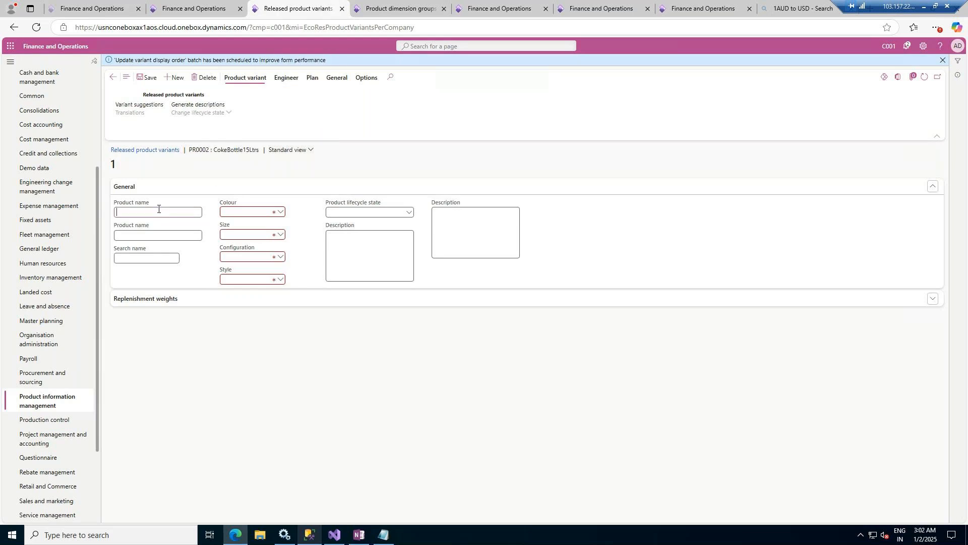
pyautogui.hotkey('ctrl', 'v')
pyautogui.click(167, 236)
pyautogui.hotkey('ctrl', 'v')
# - Set the new variant's colour to Blue Bell, size to Large, configuration to Glass and style to Big
pyautogui.click(278, 214)
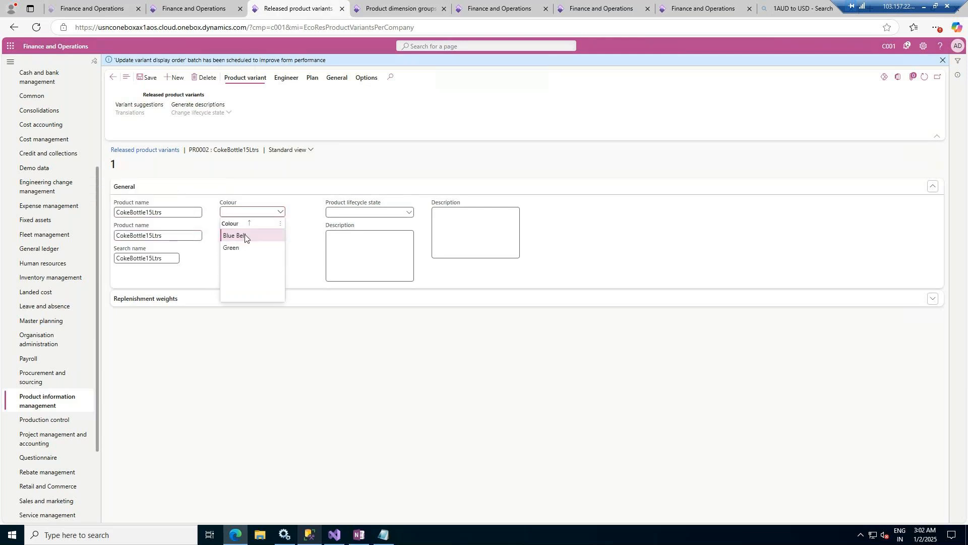
pyautogui.click(245, 236)
pyautogui.click(280, 235)
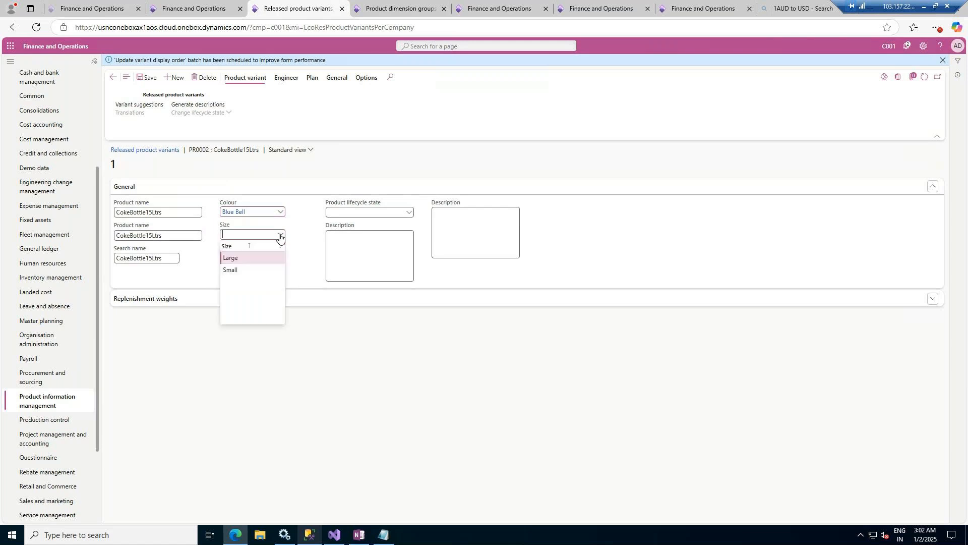
pyautogui.click(242, 258)
pyautogui.click(281, 258)
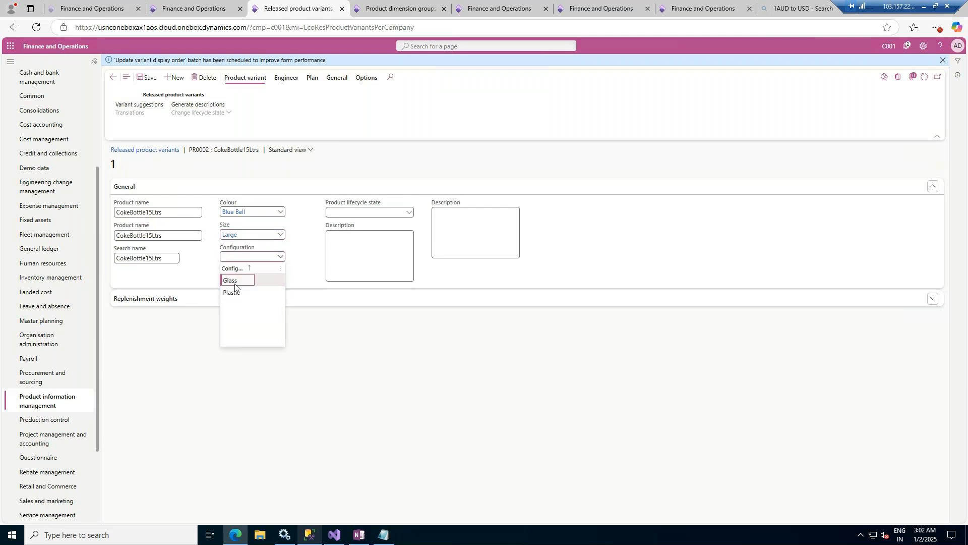
pyautogui.click(235, 286)
pyautogui.click(280, 279)
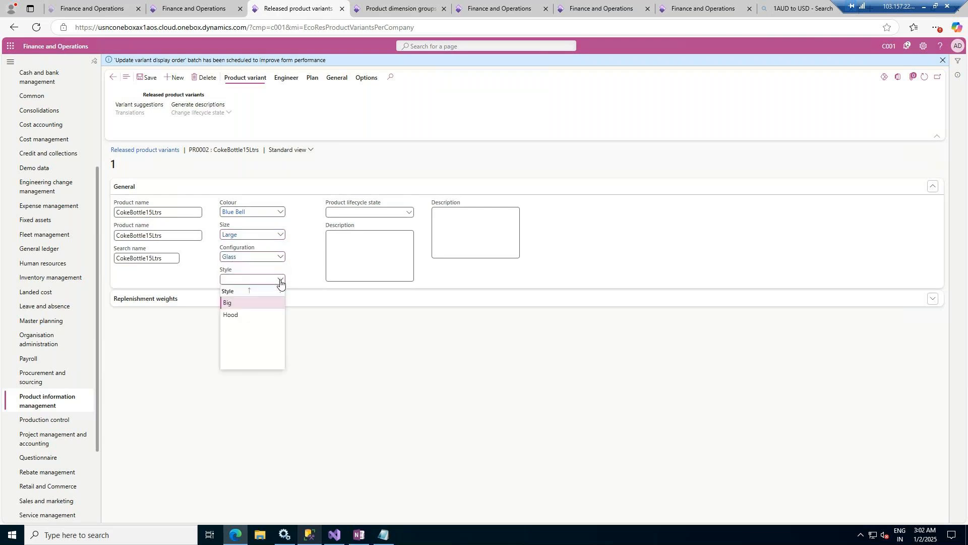
pyautogui.click(233, 304)
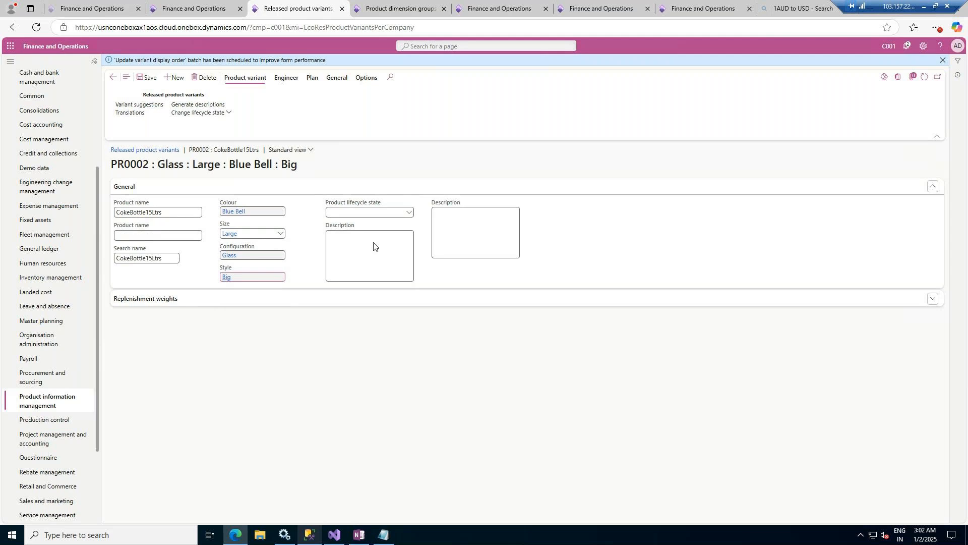
# - Try to fill the variant's empty second product name with a name starting with Coke 1.5 Ltrs Glass
pyautogui.click(148, 235)
pyautogui.write('Coke 1.5 Ltrs Glass Blue')
pyautogui.press('Tab')
pyautogui.hotkey('ctrl', 'c')
pyautogui.click(191, 232)
pyautogui.hotkey('ctrl', 'v')
pyautogui.press('Tab')
pyautogui.hotkey('ctrl', 'c')
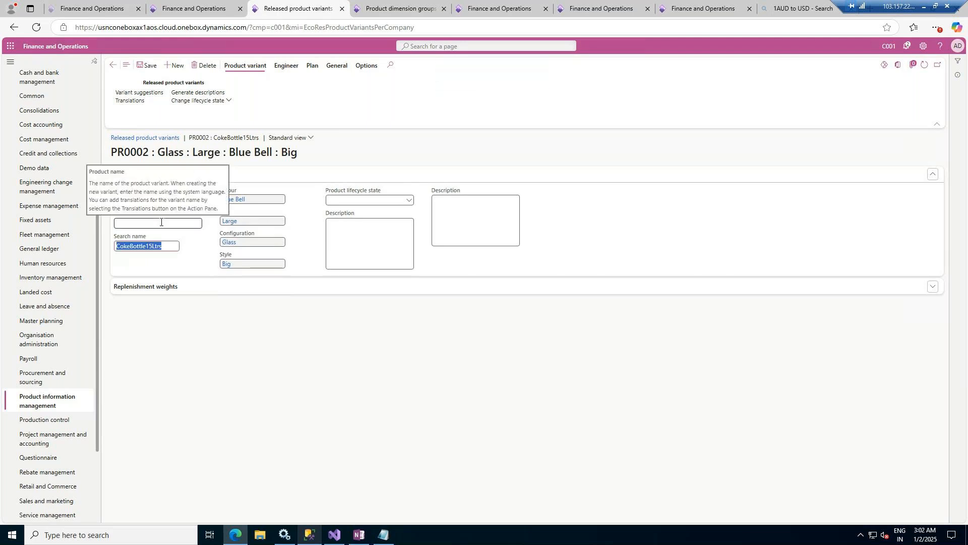
# - Try to enter a second product name ending in Glass-Big for the variant
pyautogui.click(161, 222)
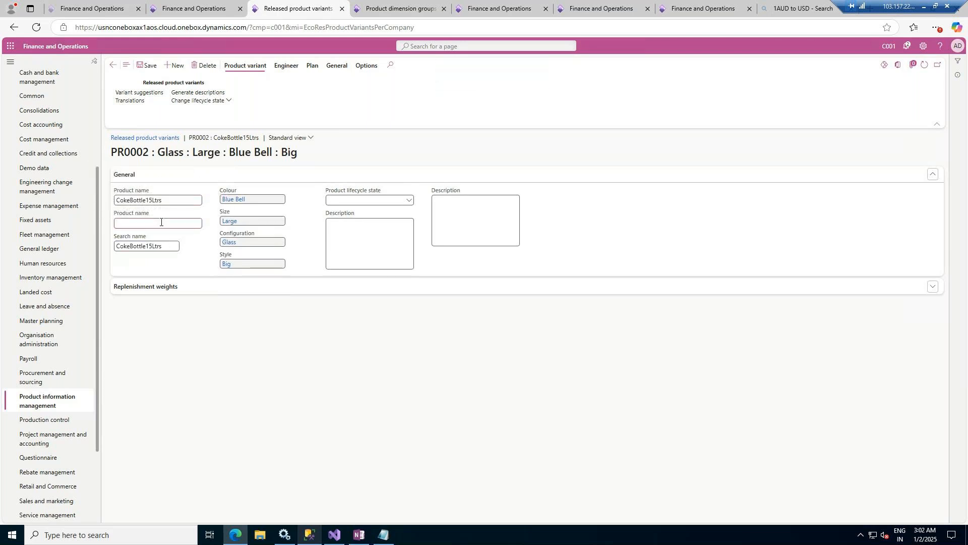
pyautogui.hotkey('ctrl', 'v')
pyautogui.write('Glass-Big')
pyautogui.press('Tab')
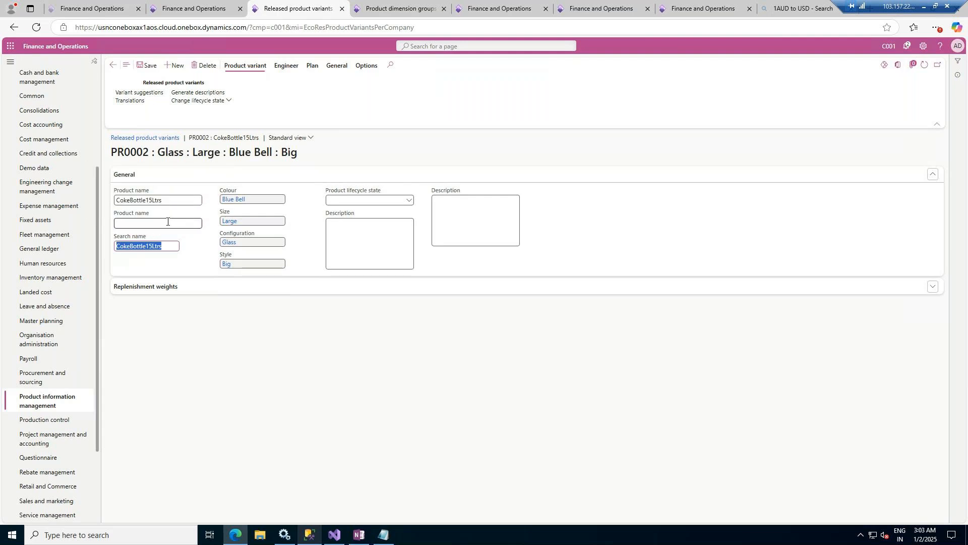
pyautogui.click(167, 222)
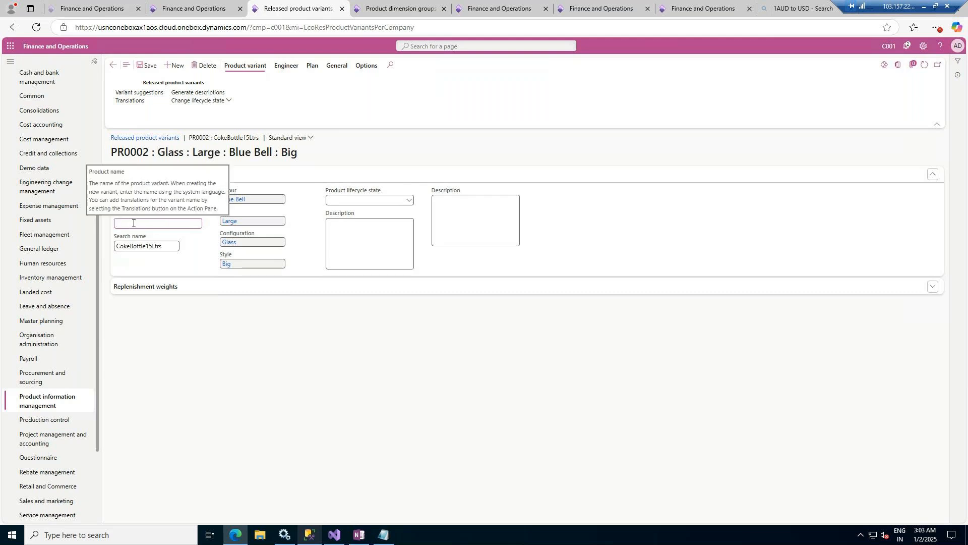
# - Change the variant's first product name to CokeBottle15Ltrs-Glass-Big, save it and return to the variant list
pyautogui.doubleClick(161, 201)
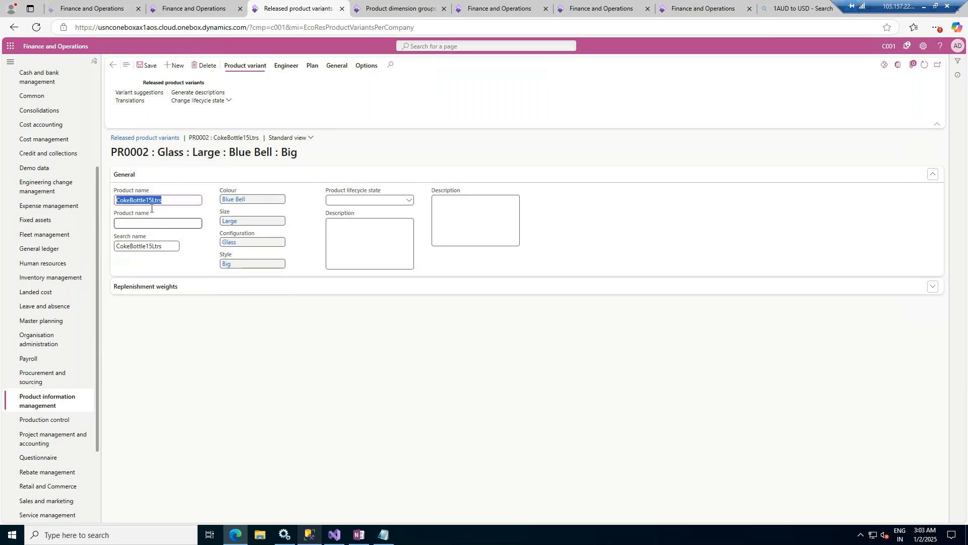
pyautogui.click(181, 201)
pyautogui.write('-Glas')
pyautogui.write('s')
pyautogui.write('-Lig')
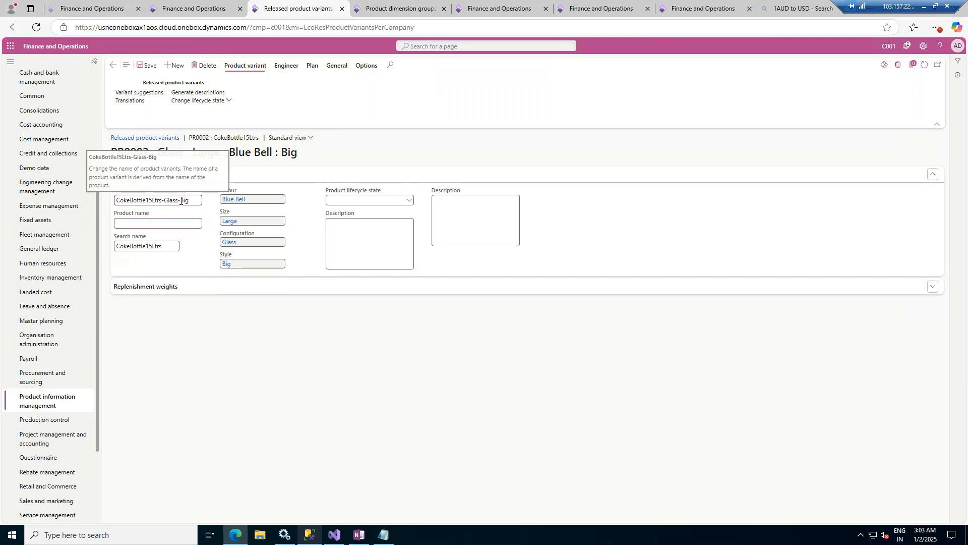
pyautogui.click(150, 221)
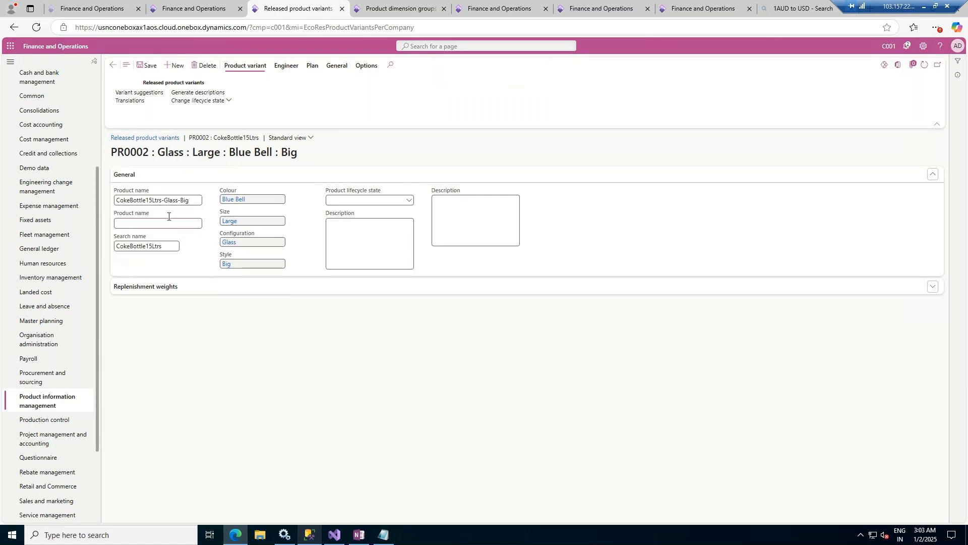
pyautogui.click(136, 224)
pyautogui.click(146, 66)
pyautogui.click(113, 66)
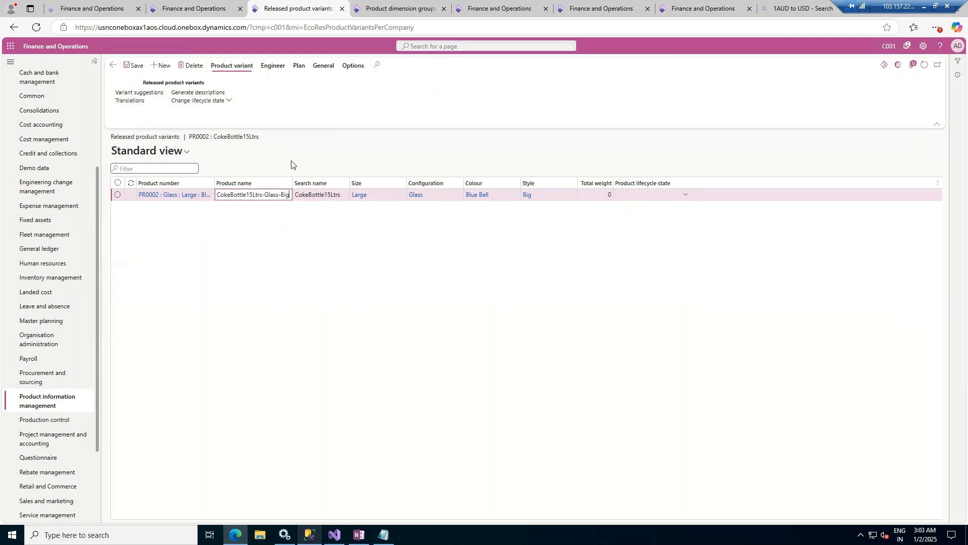
# - Create and save a second released variant with colour Green, size Small, configuration Plastic and style Hood
pyautogui.click(163, 67)
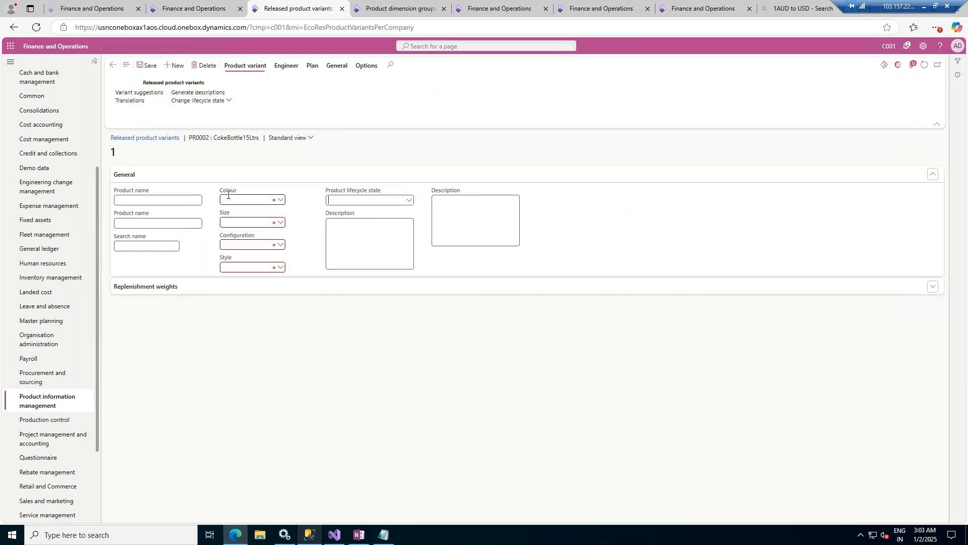
pyautogui.click(280, 200)
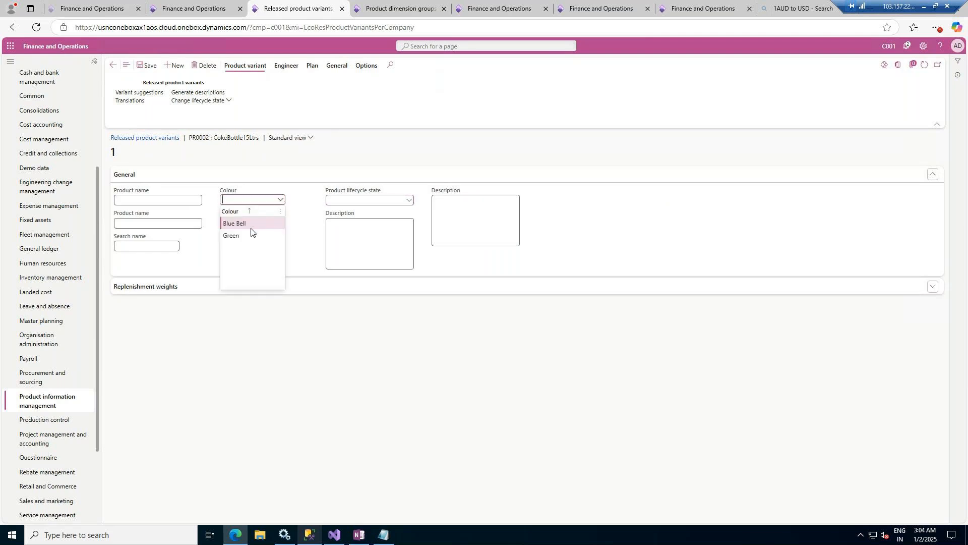
pyautogui.click(232, 236)
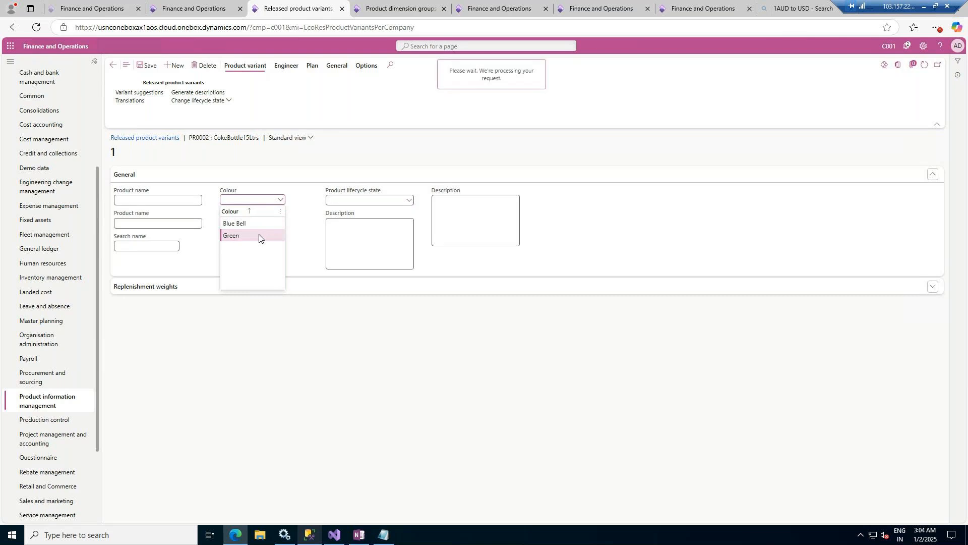
pyautogui.click(281, 223)
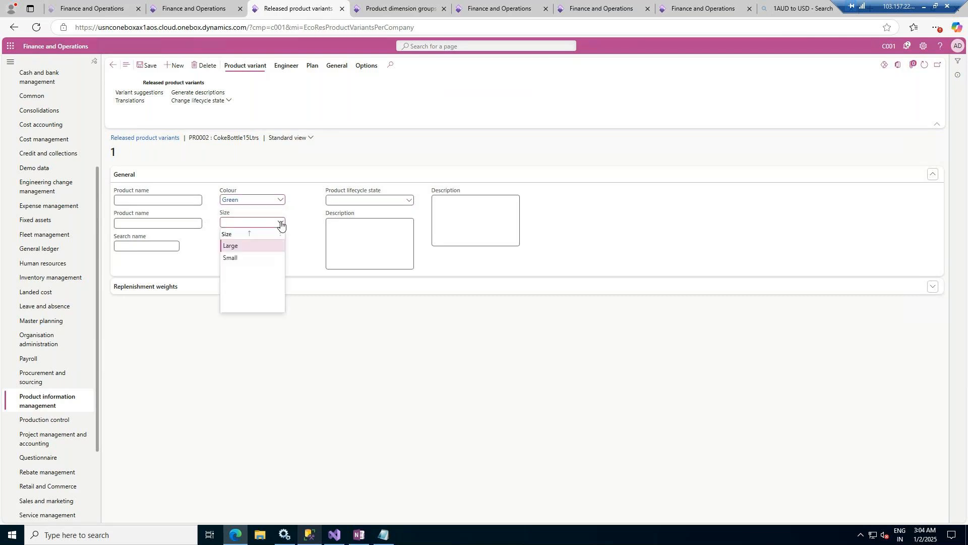
pyautogui.click(237, 259)
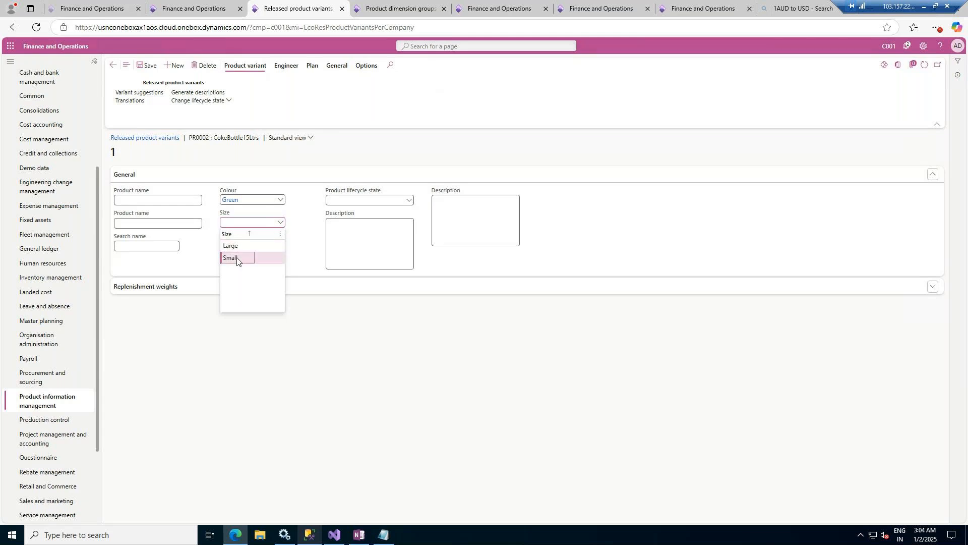
pyautogui.click(281, 245)
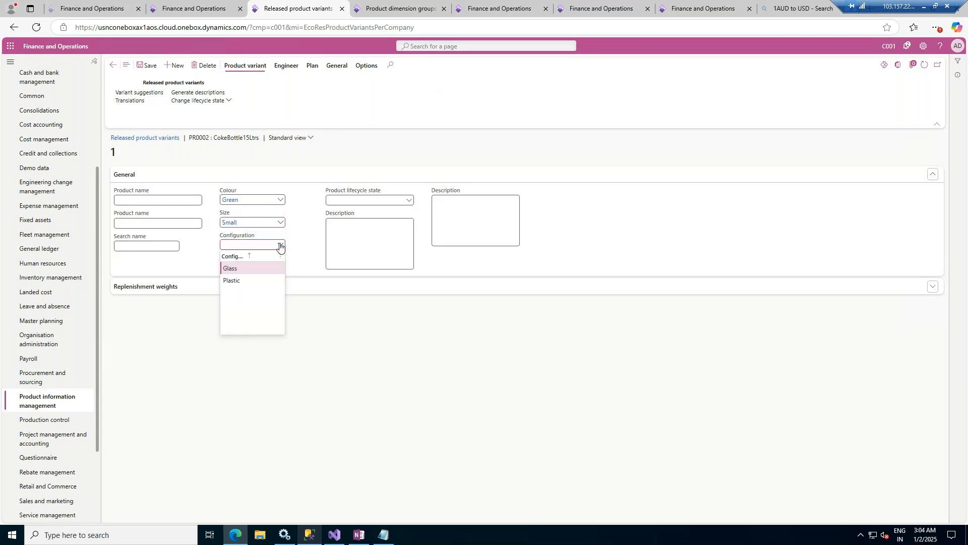
pyautogui.click(236, 282)
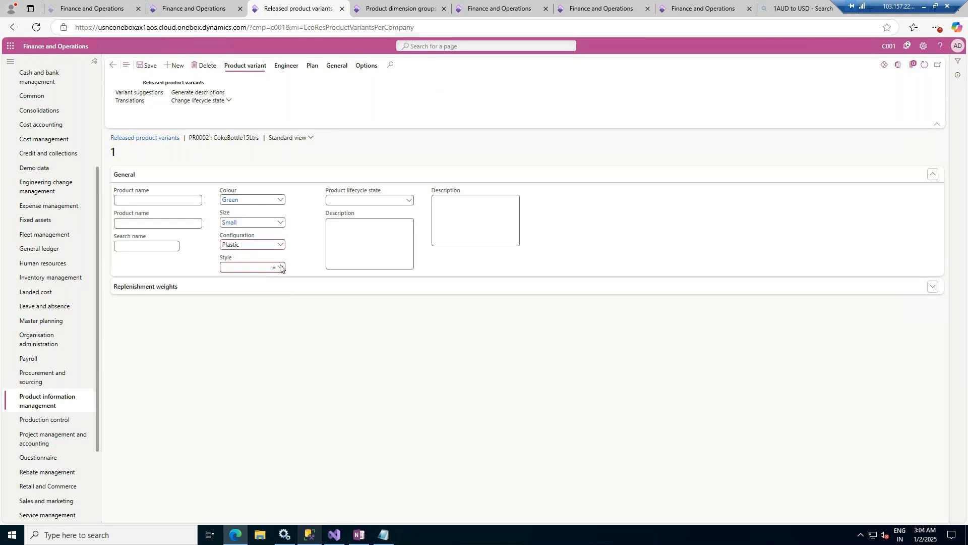
pyautogui.click(280, 266)
pyautogui.click(240, 303)
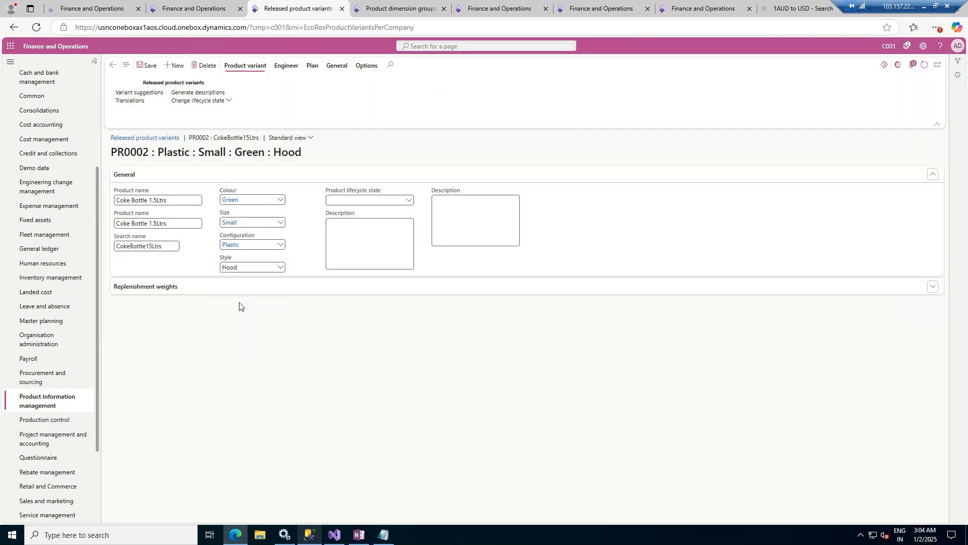
pyautogui.click(148, 66)
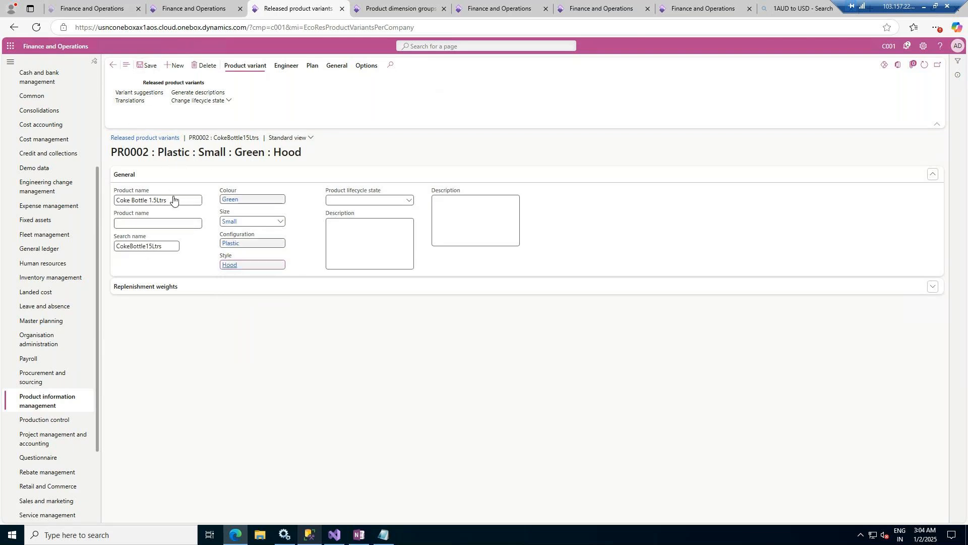
# - Leave the new variant's record and return to the list of all released products
pyautogui.click(114, 64)
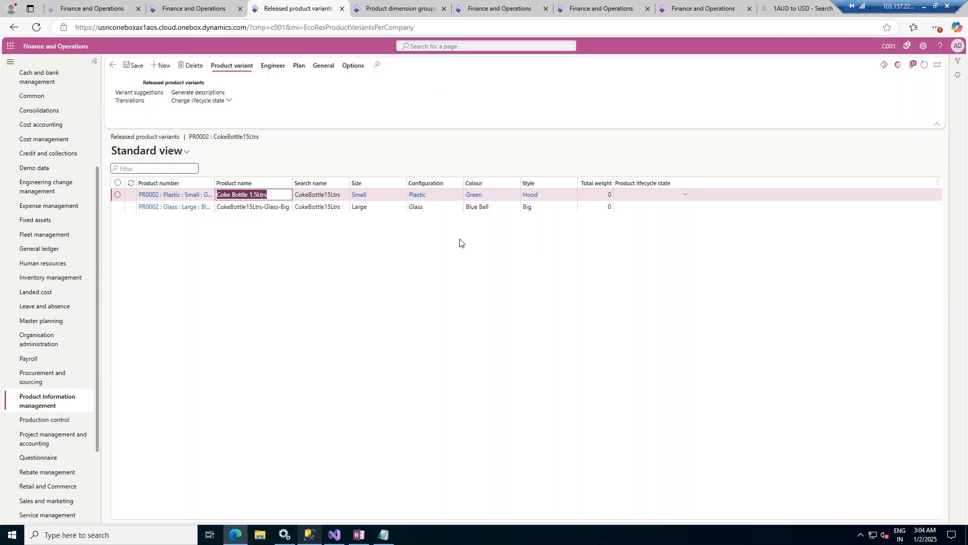
pyautogui.click(113, 65)
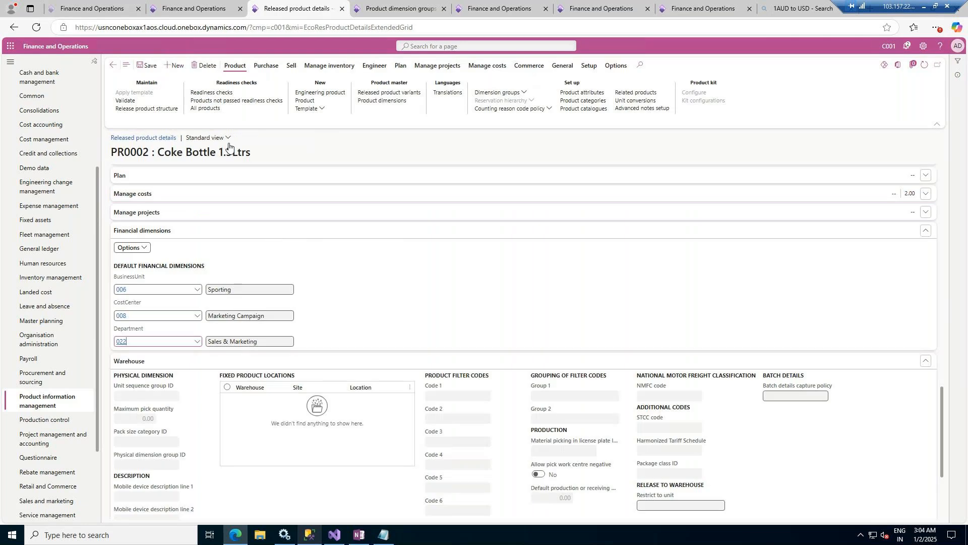
pyautogui.click(113, 66)
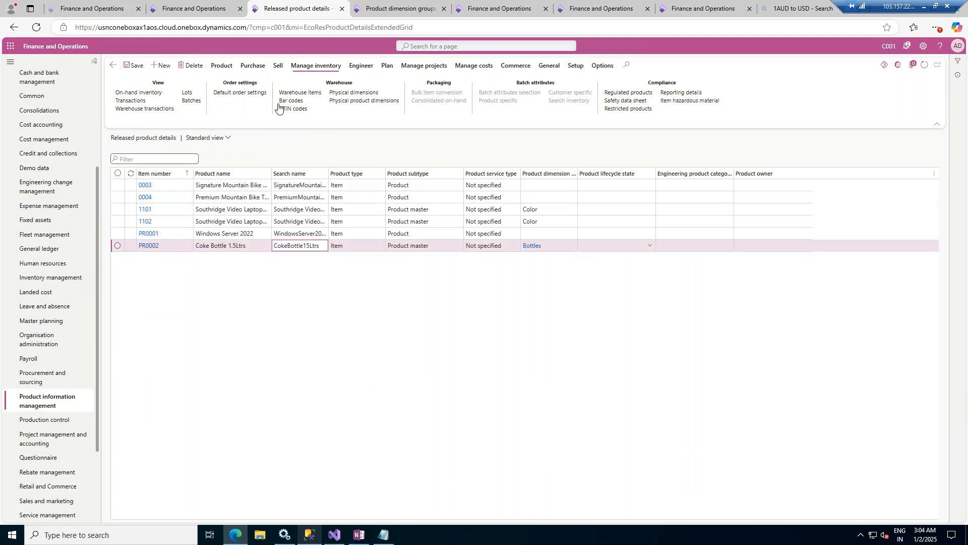
# - Review the product dimensions and the released product variants of product master Coke Bottle 1.5Ltrs
pyautogui.click(255, 69)
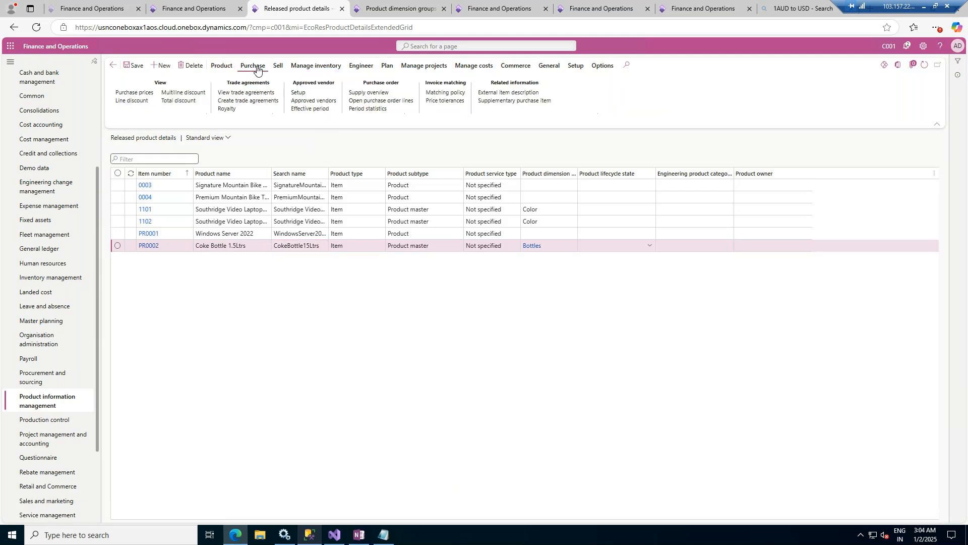
pyautogui.click(222, 66)
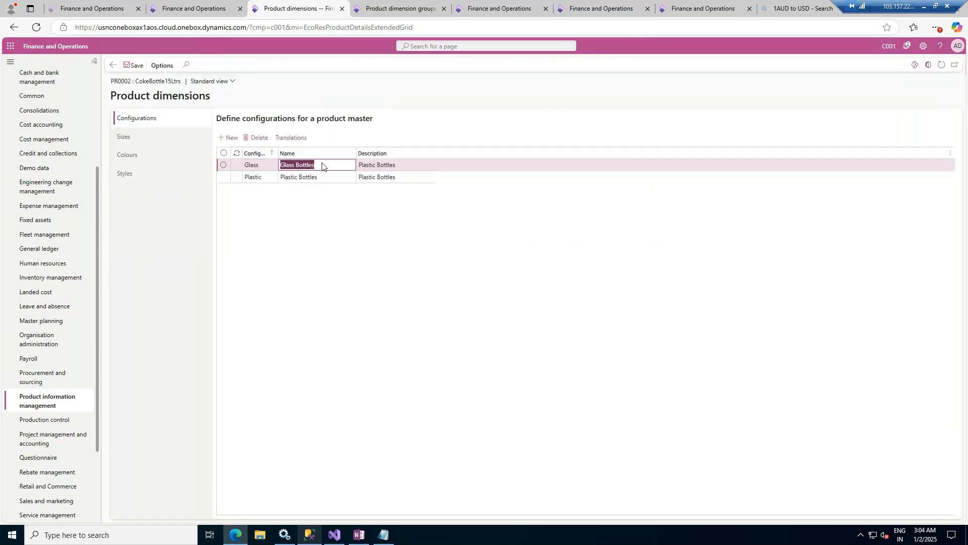
pyautogui.click(114, 70)
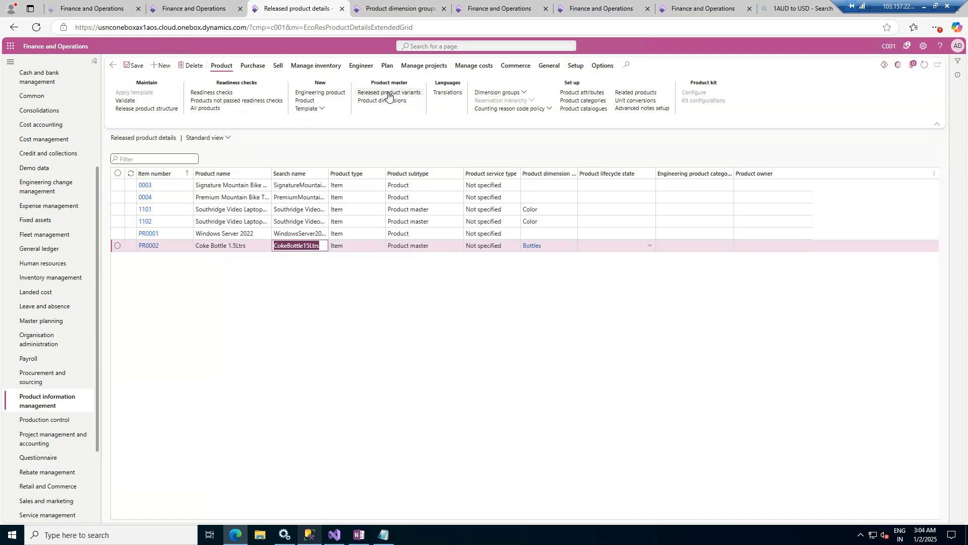
pyautogui.click(388, 93)
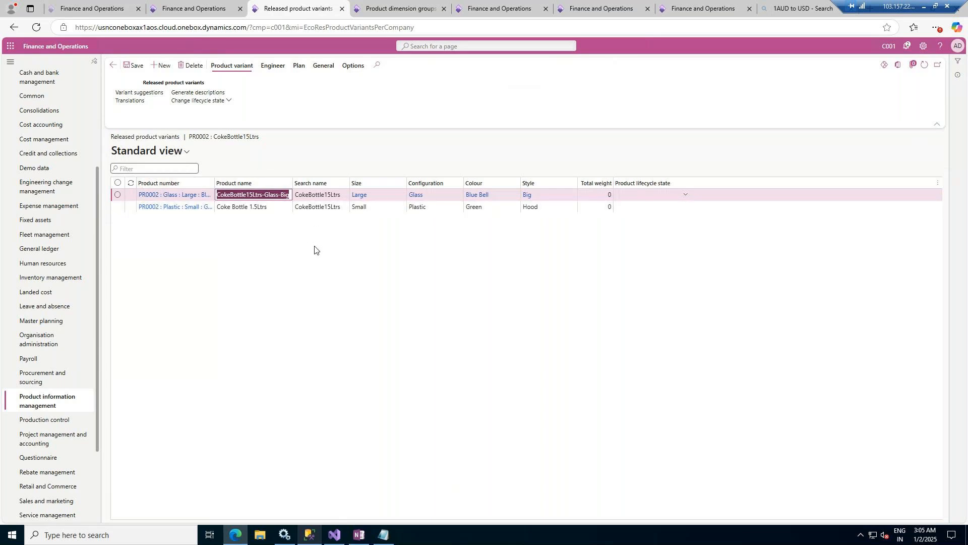
pyautogui.click(115, 67)
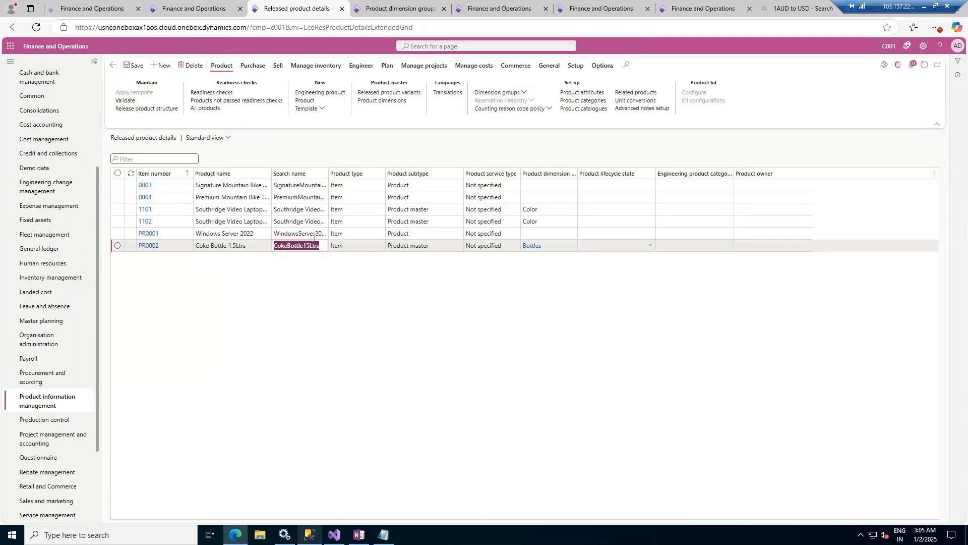
pyautogui.click(428, 236)
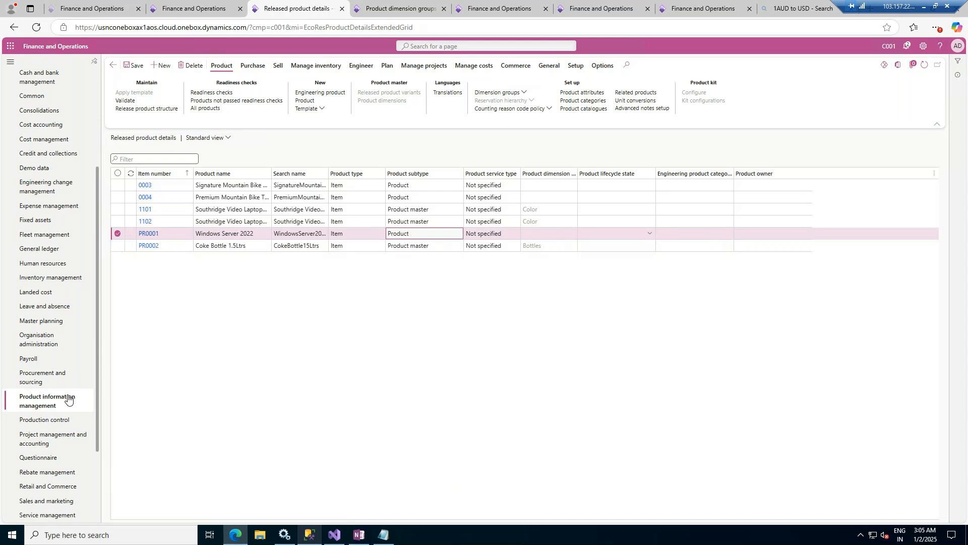
pyautogui.scroll(3, 68, 398)
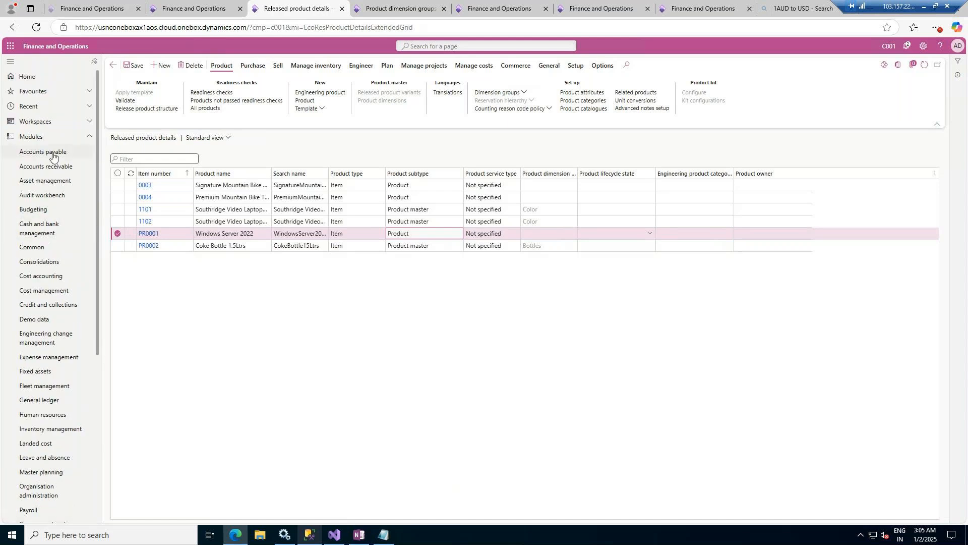
pyautogui.click(53, 152)
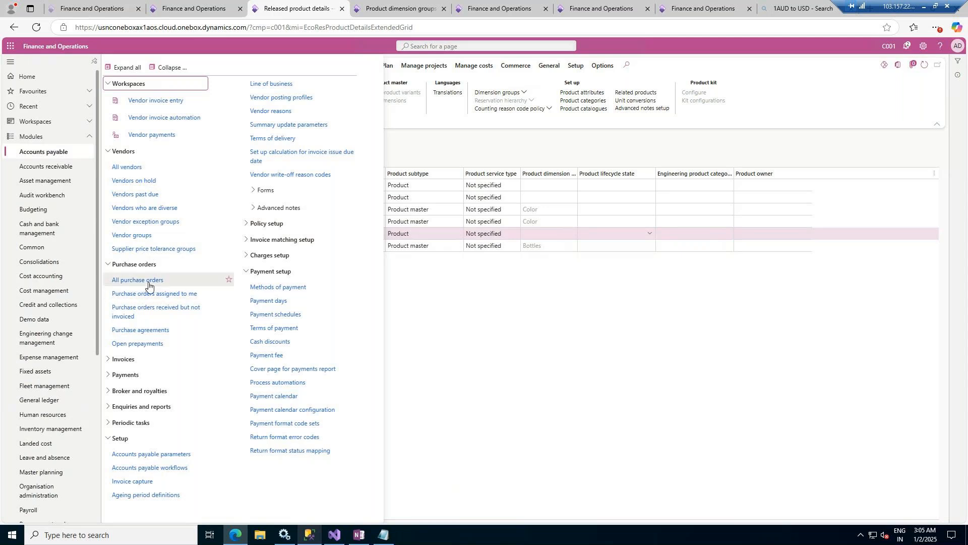
pyautogui.scroll(-1, 55, 397)
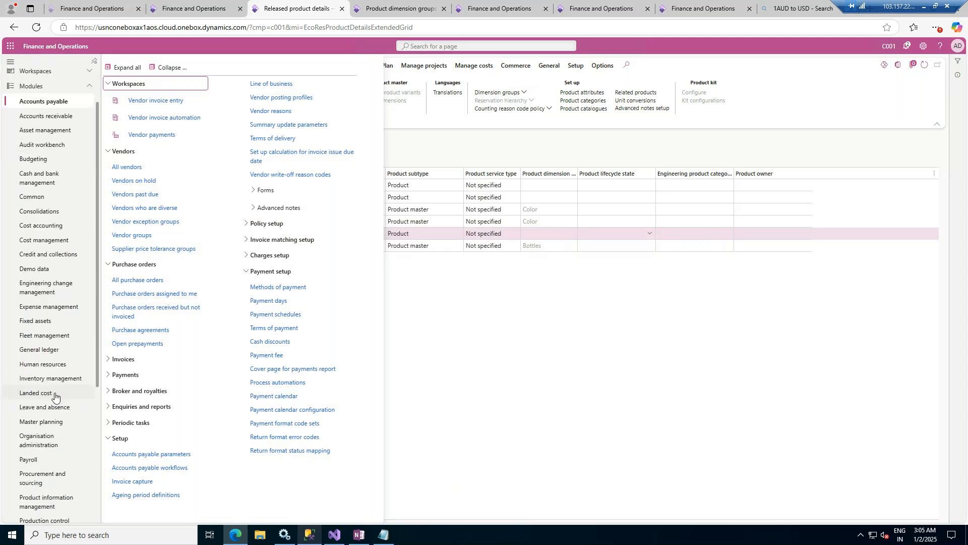
pyautogui.scroll(-4, 55, 397)
pyautogui.scroll(2, 55, 395)
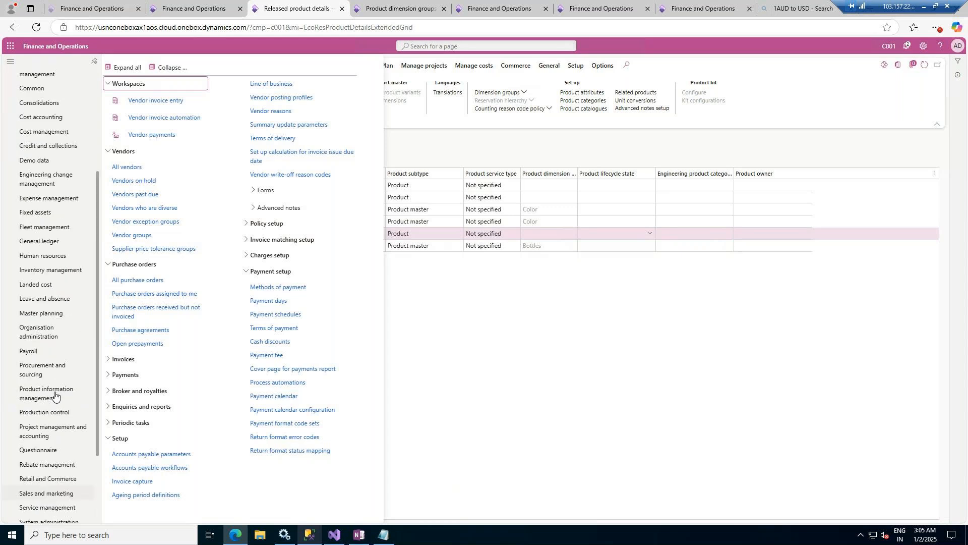
pyautogui.scroll(3, 55, 396)
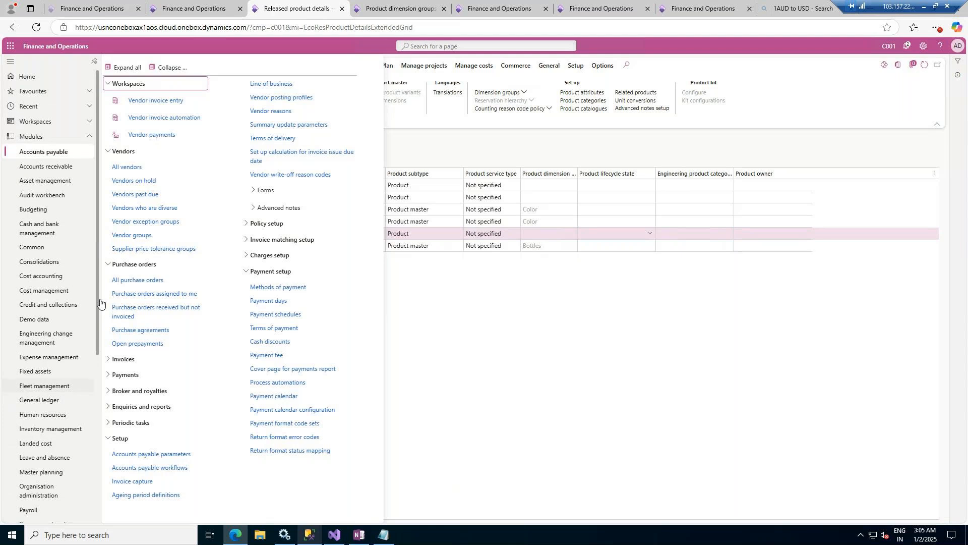
pyautogui.click(66, 324)
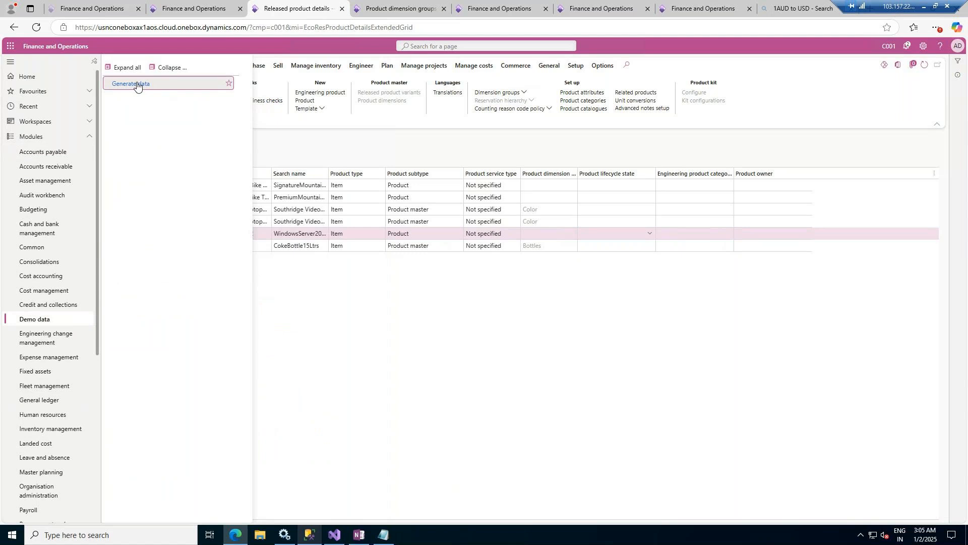
pyautogui.click(137, 85)
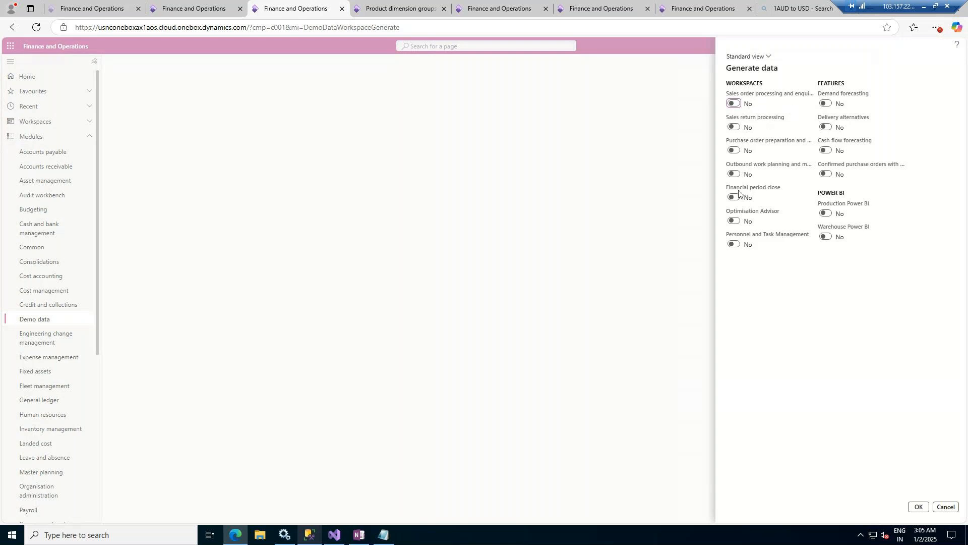
pyautogui.click(946, 507)
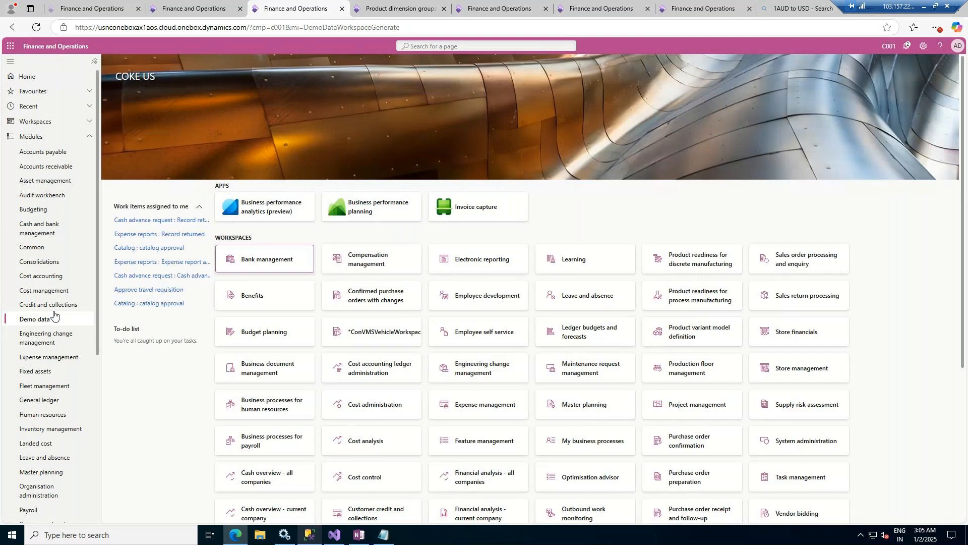
# - Open the Procurement and sourcing parameters
pyautogui.scroll(-2, 54, 315)
pyautogui.scroll(-3, 54, 315)
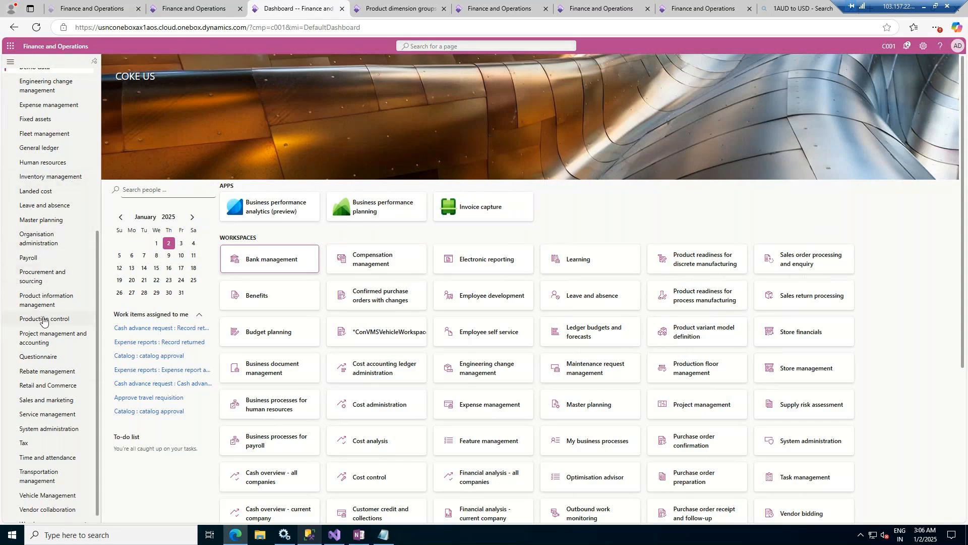
pyautogui.click(38, 277)
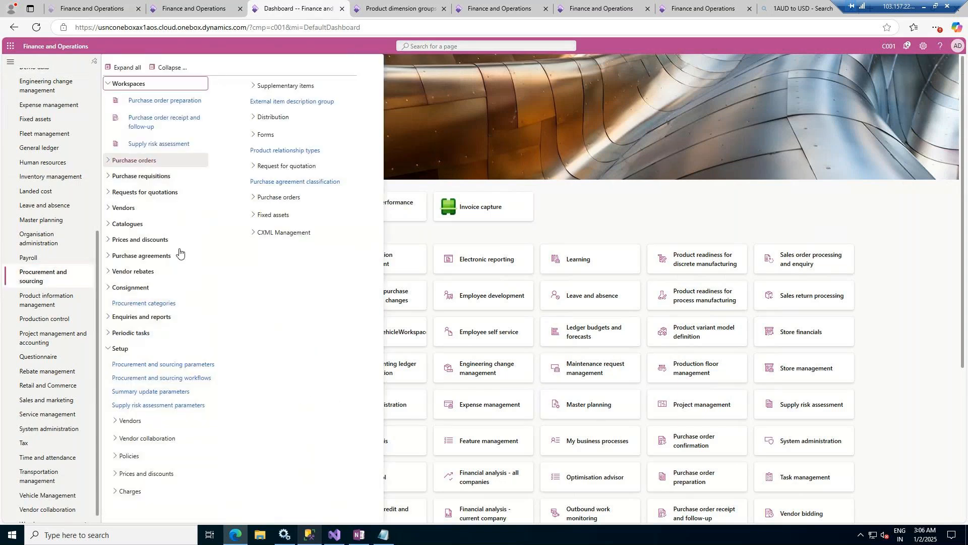
pyautogui.click(139, 367)
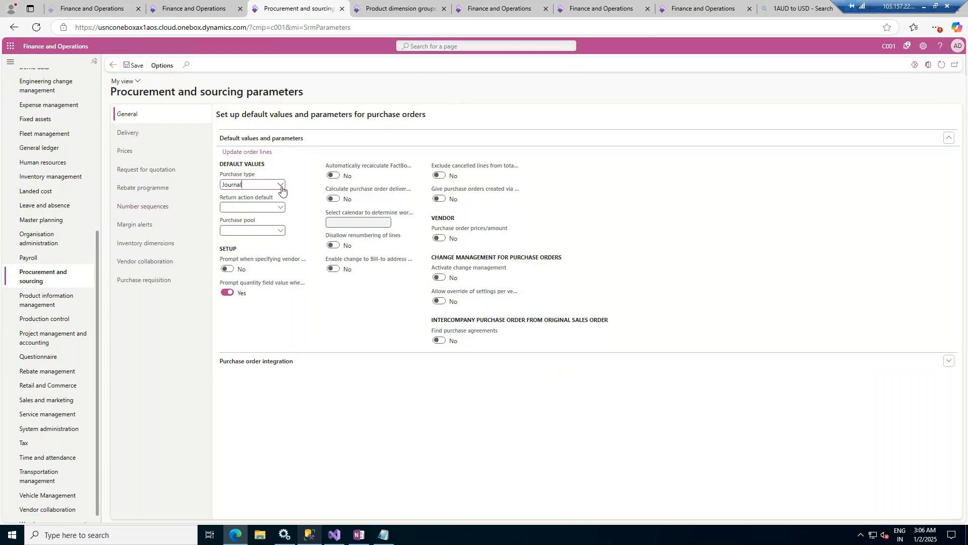
pyautogui.moveTo(315, 93); pyautogui.dragTo(111, 91)
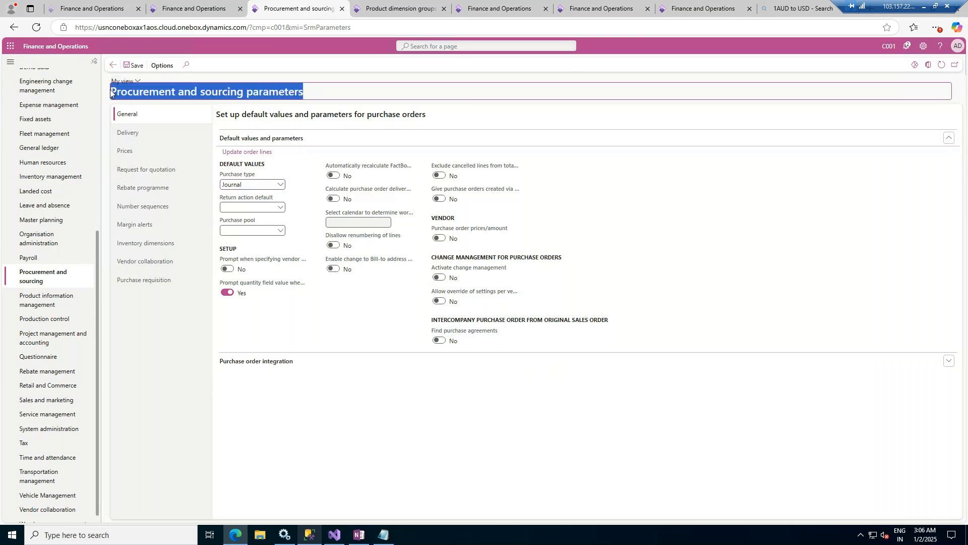
pyautogui.click(302, 161)
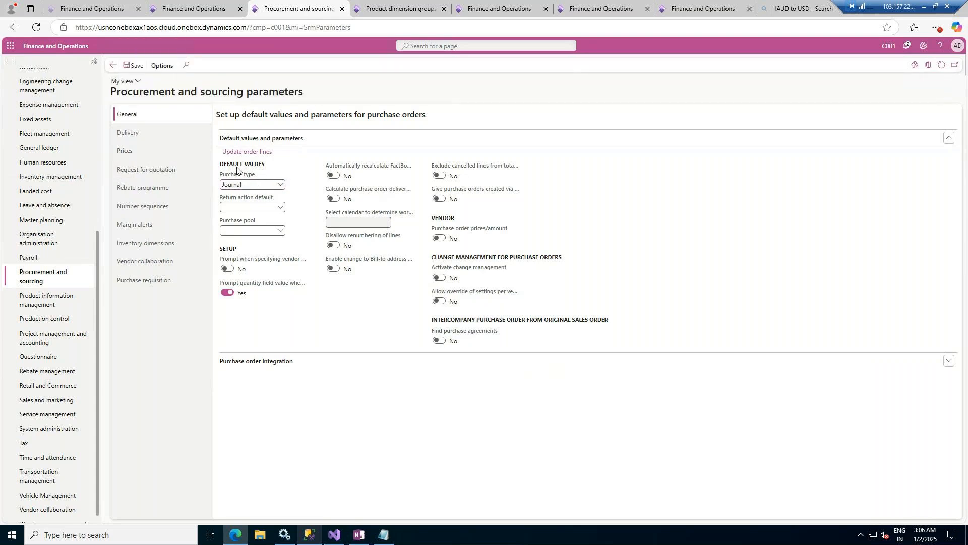
# - Set the default purchase type for purchase orders to Purchase order
pyautogui.click(282, 186)
pyautogui.click(254, 208)
pyautogui.click(281, 184)
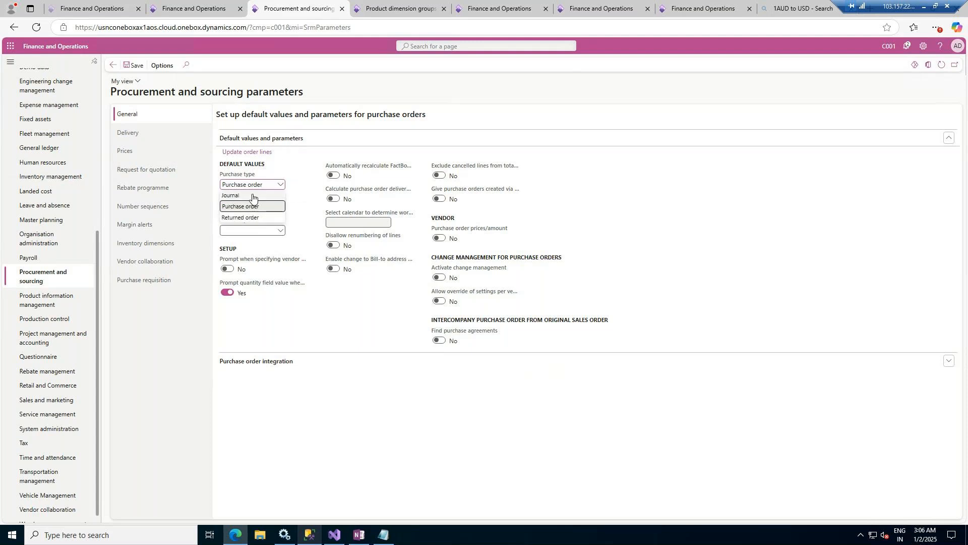
pyautogui.click(253, 207)
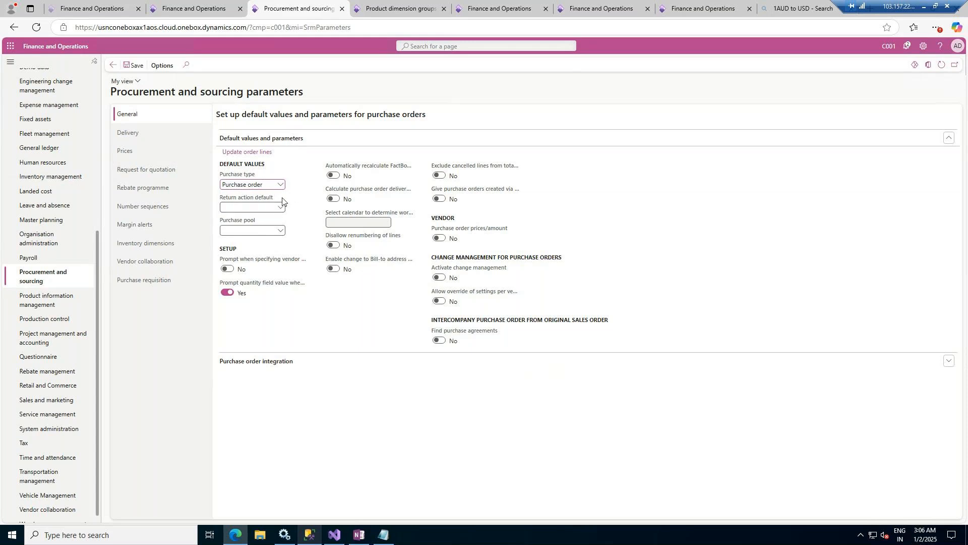
# - Check which default return actions and purchase pools are available in the general purchase parameters
pyautogui.click(281, 208)
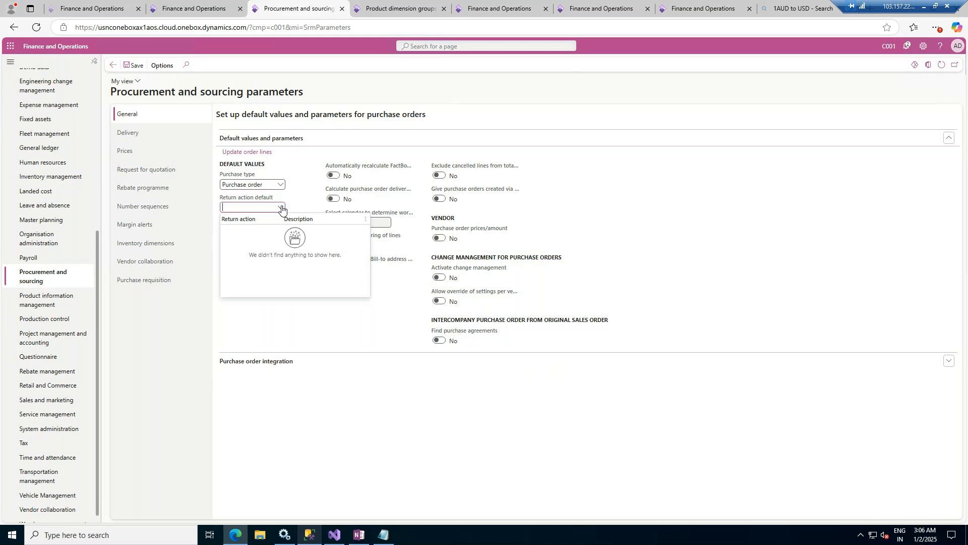
pyautogui.click(281, 208)
pyautogui.click(283, 229)
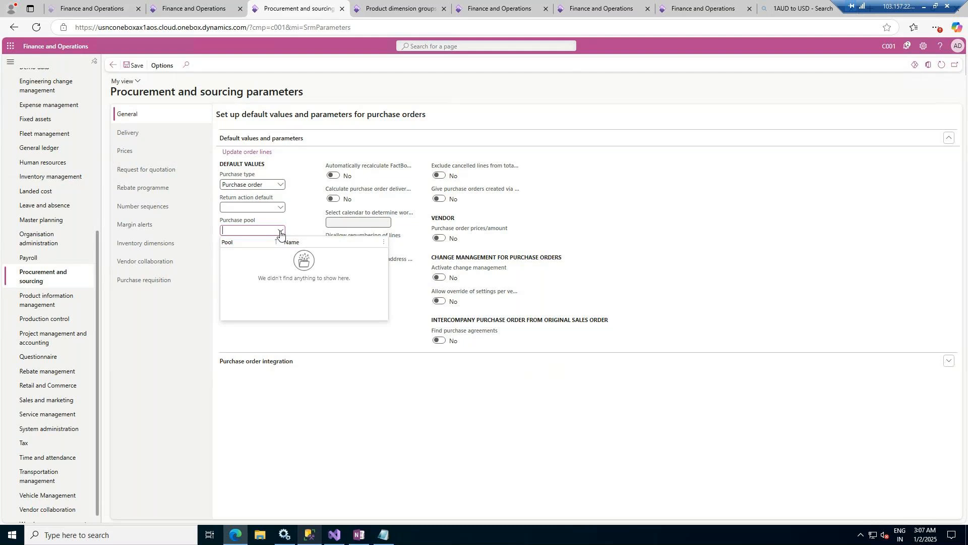
pyautogui.click(281, 230)
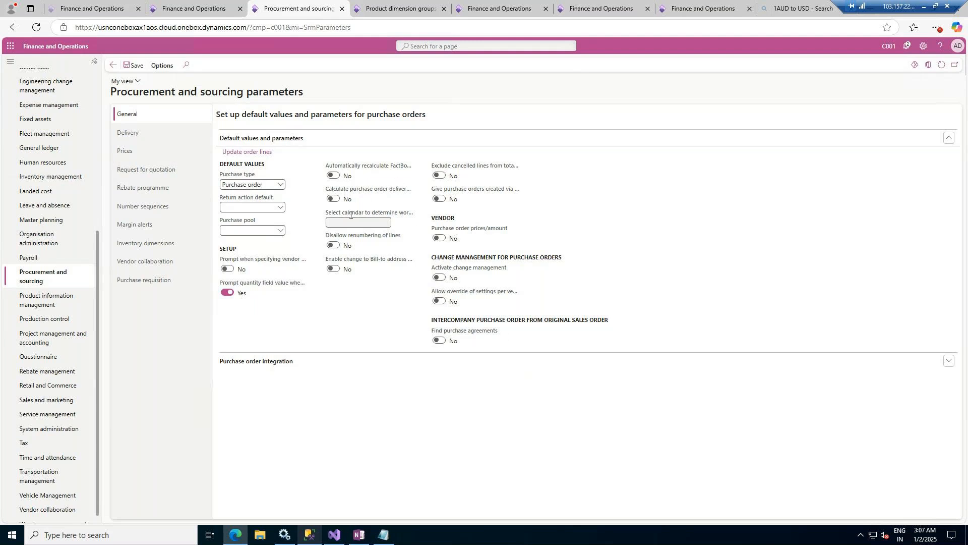
# - Examine the delivery, price and discount, request for quotation and number sequence parameters for purchasing
pyautogui.click(151, 133)
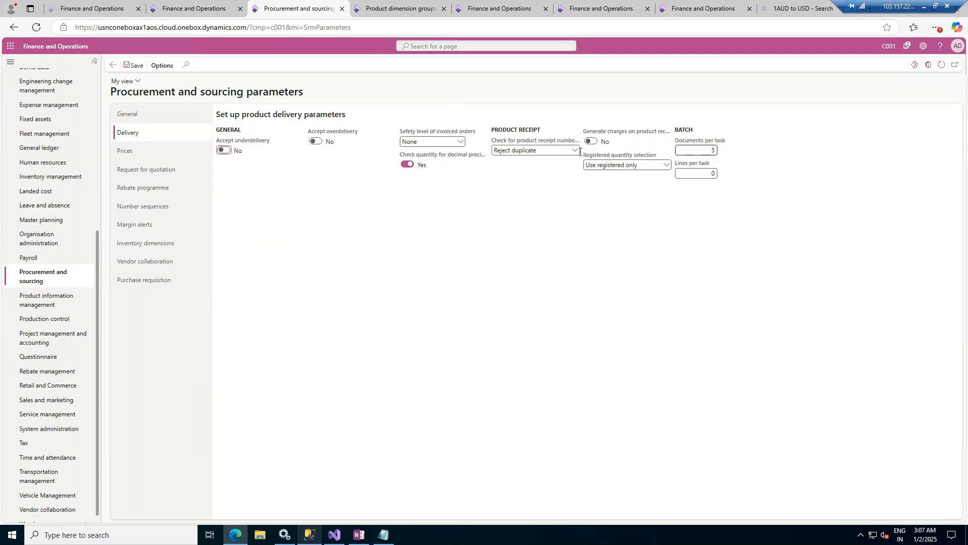
pyautogui.click(160, 155)
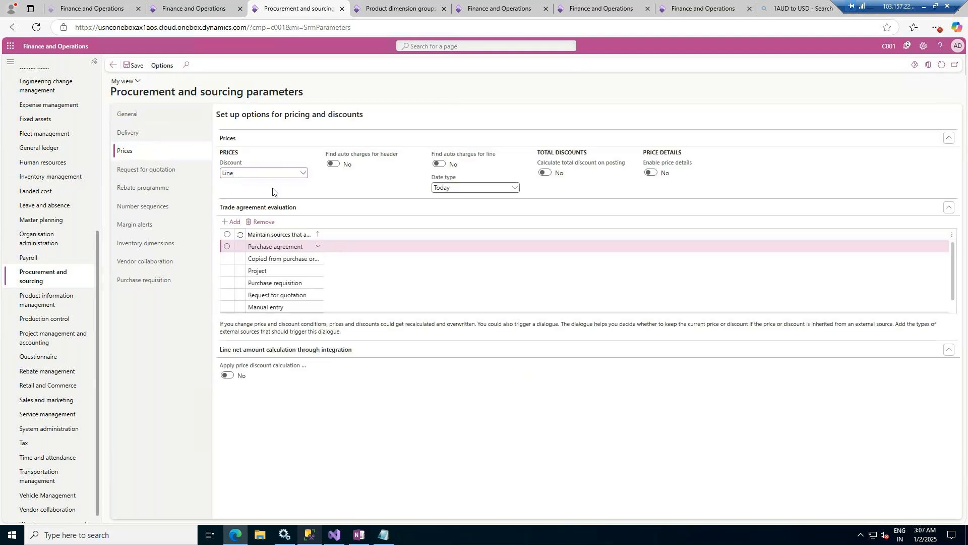
pyautogui.click(303, 173)
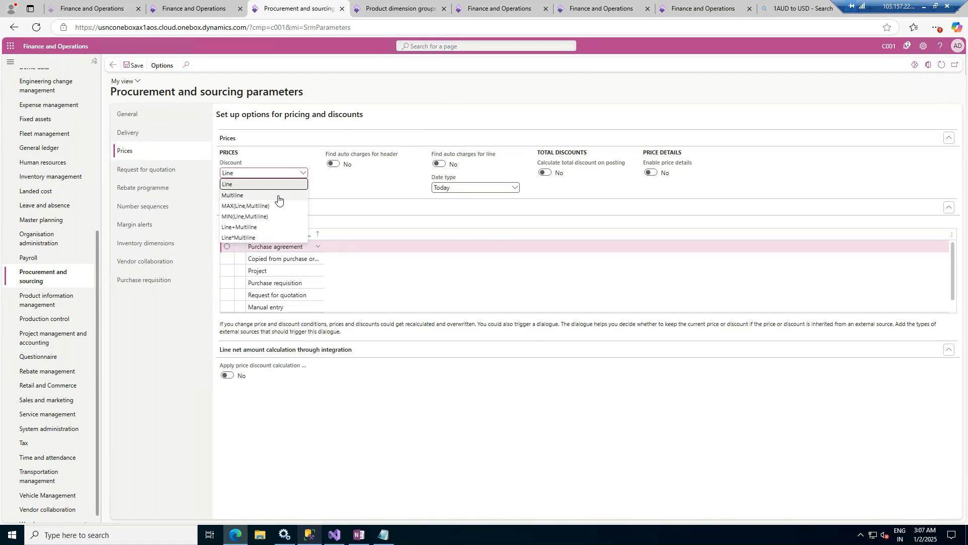
pyautogui.click(442, 85)
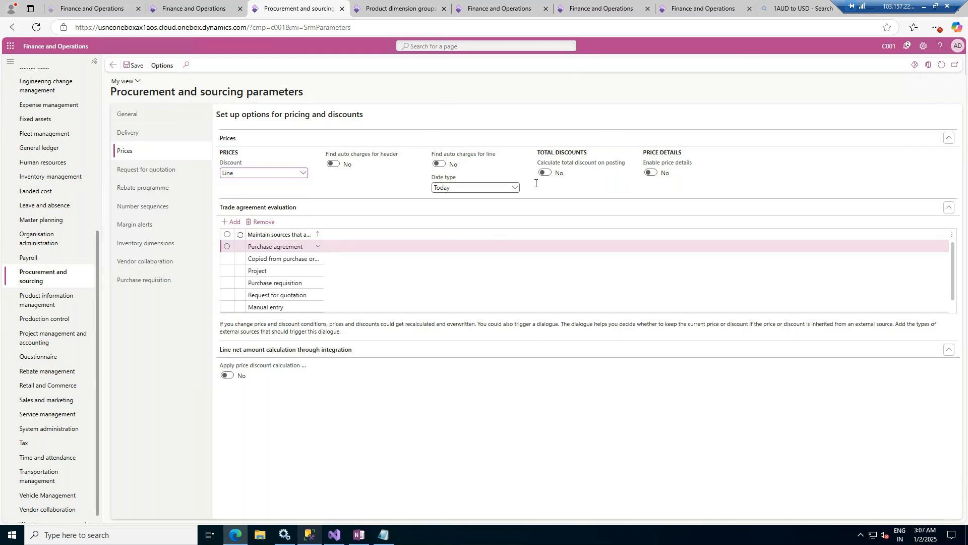
pyautogui.click(168, 172)
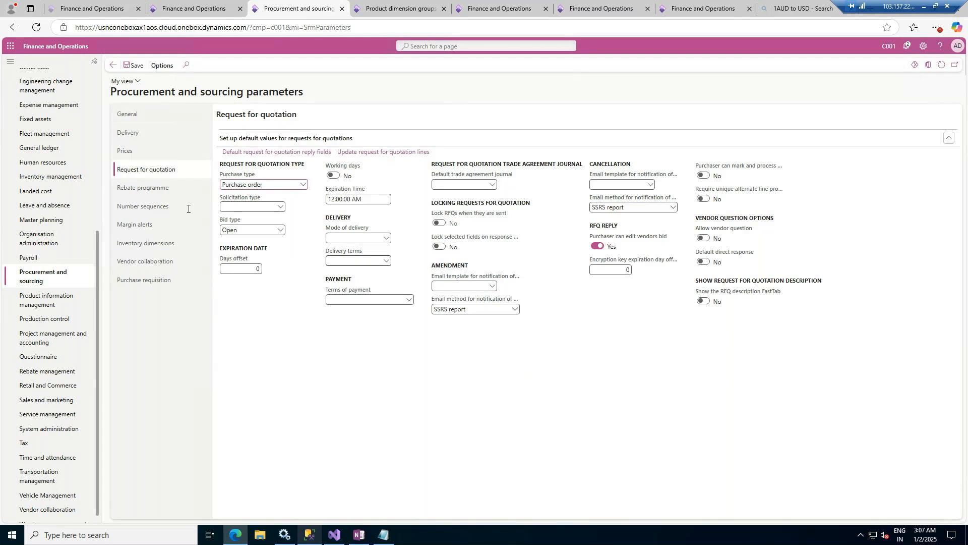
pyautogui.click(153, 209)
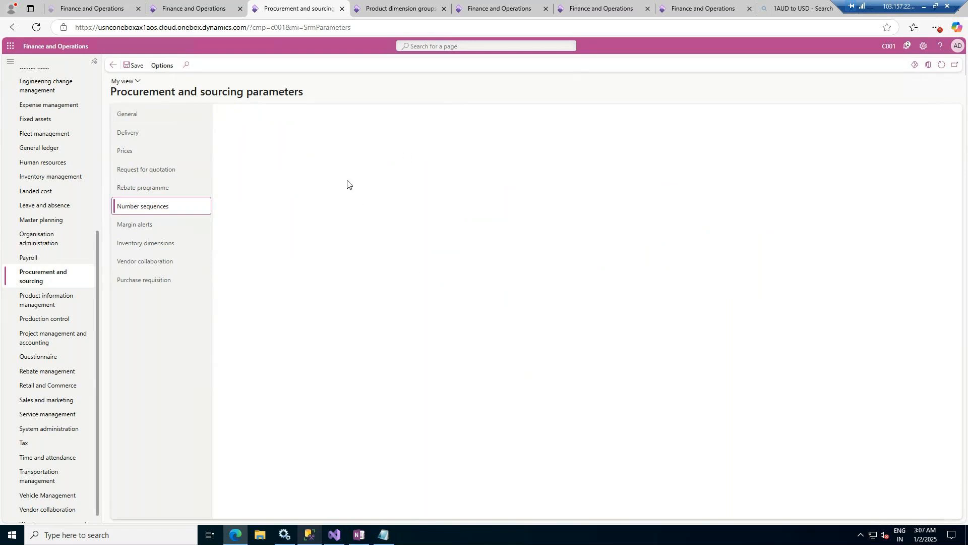
# - Open the list of all purchase orders in Procurement and sourcing
pyautogui.click(48, 281)
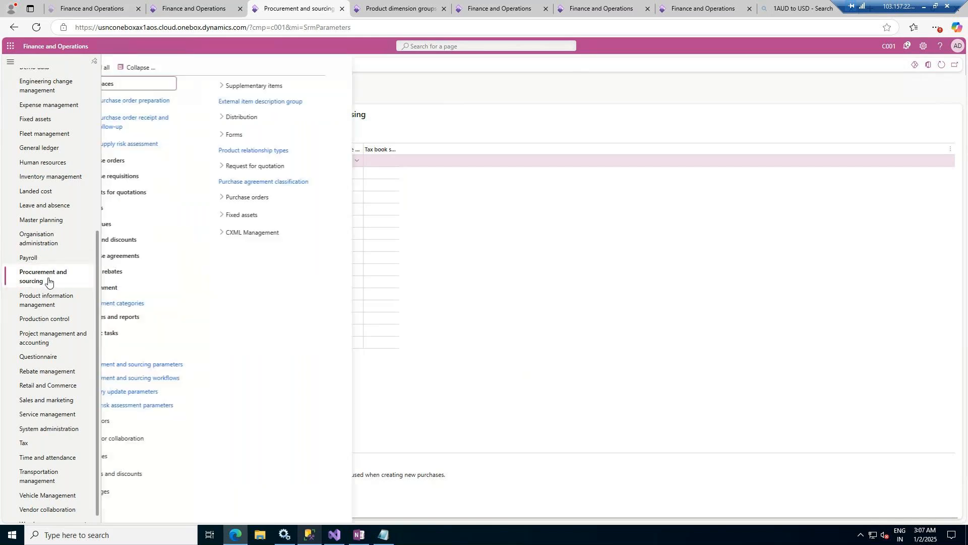
pyautogui.click(120, 161)
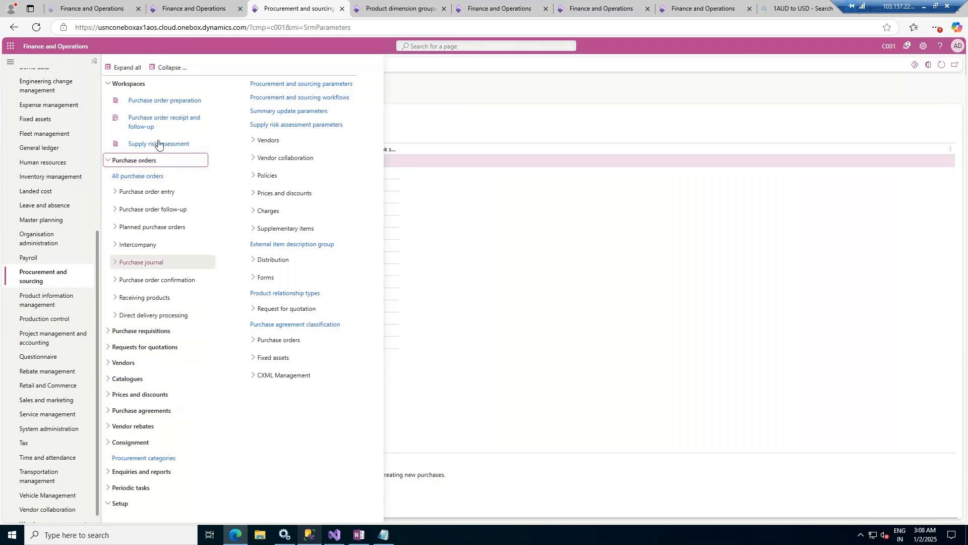
pyautogui.click(173, 68)
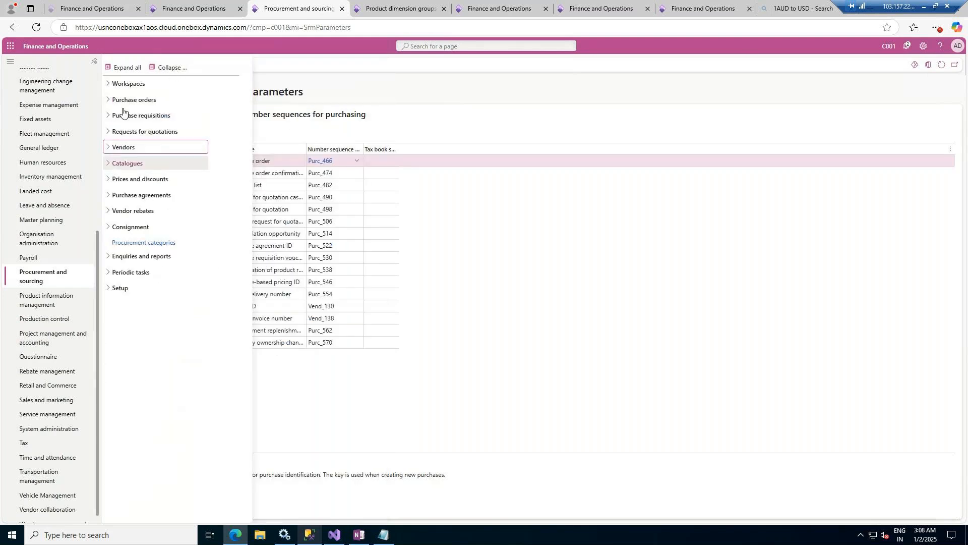
pyautogui.click(109, 103)
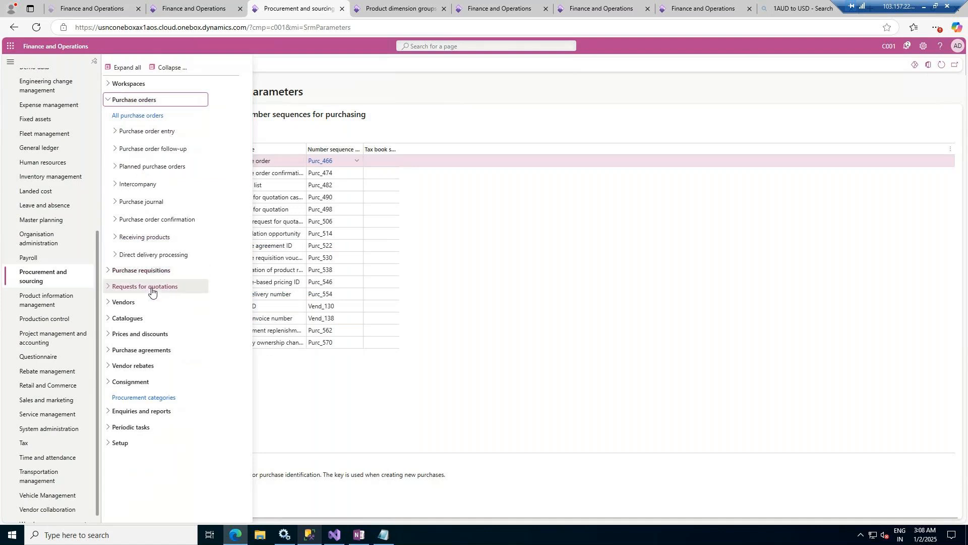
pyautogui.click(145, 119)
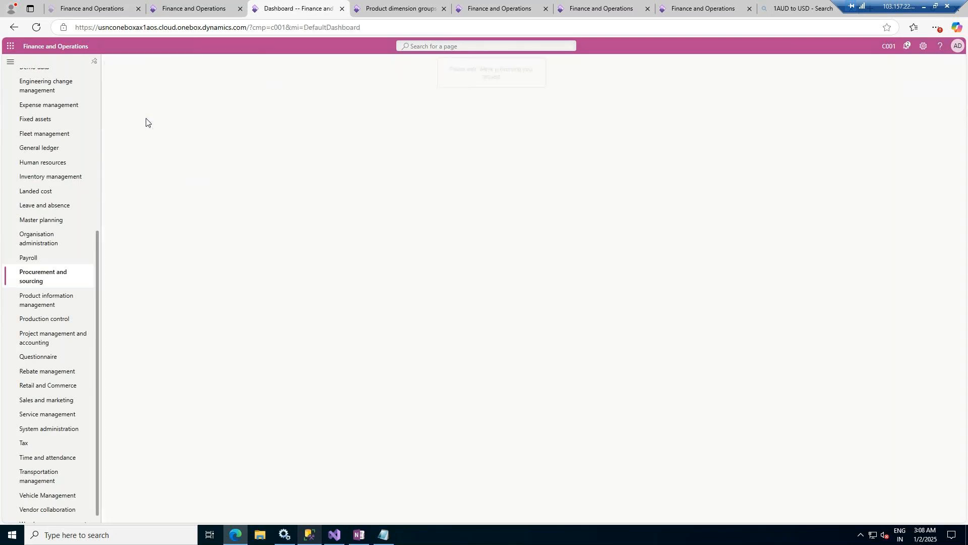
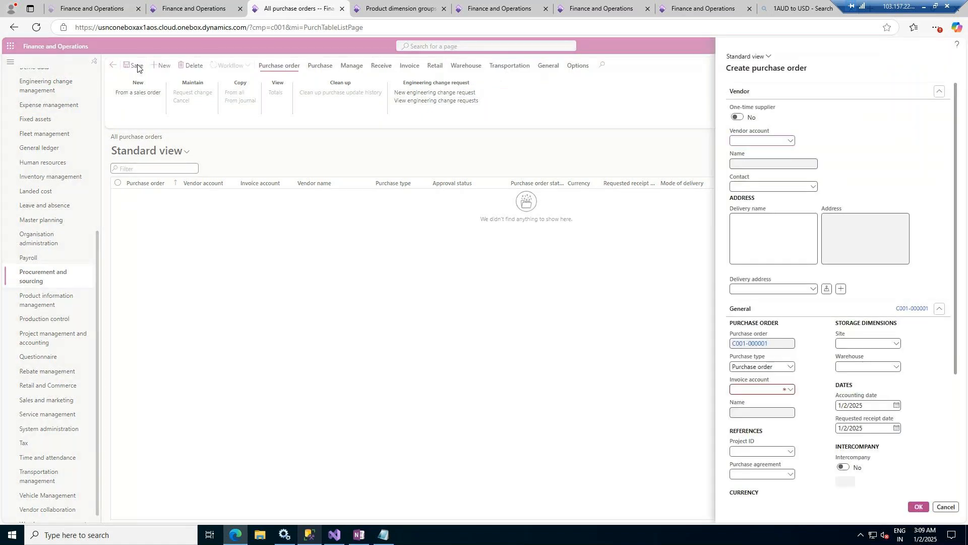
# - Create a purchase order for vendor Dell International LLC and choose item PR0002, Coke Bottle 1.5Ltrs, on its first line
pyautogui.click(791, 141)
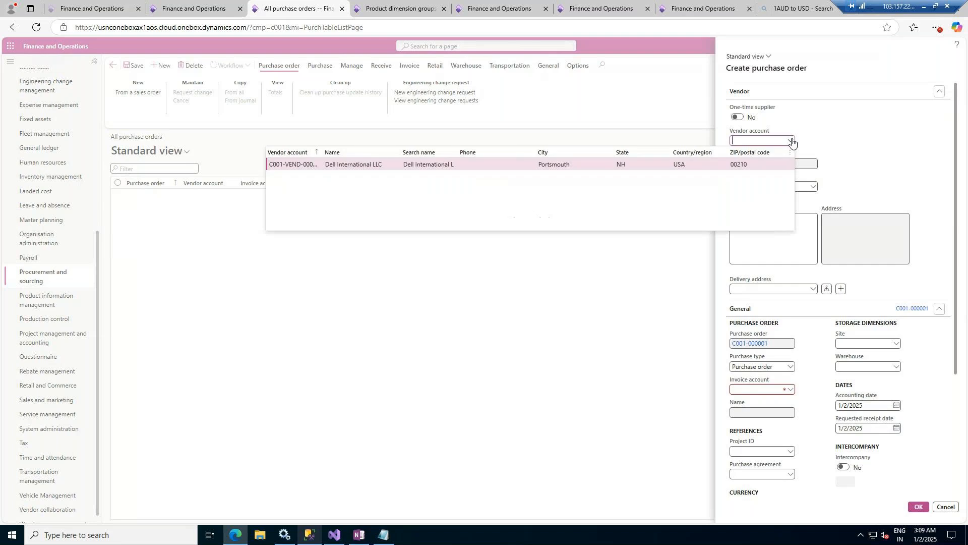
pyautogui.click(296, 164)
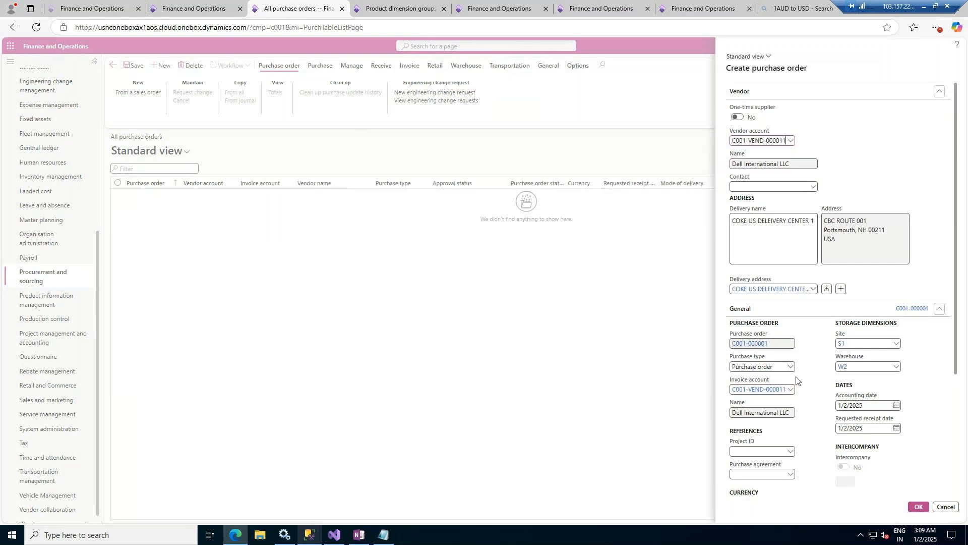
pyautogui.scroll(-3, 813, 425)
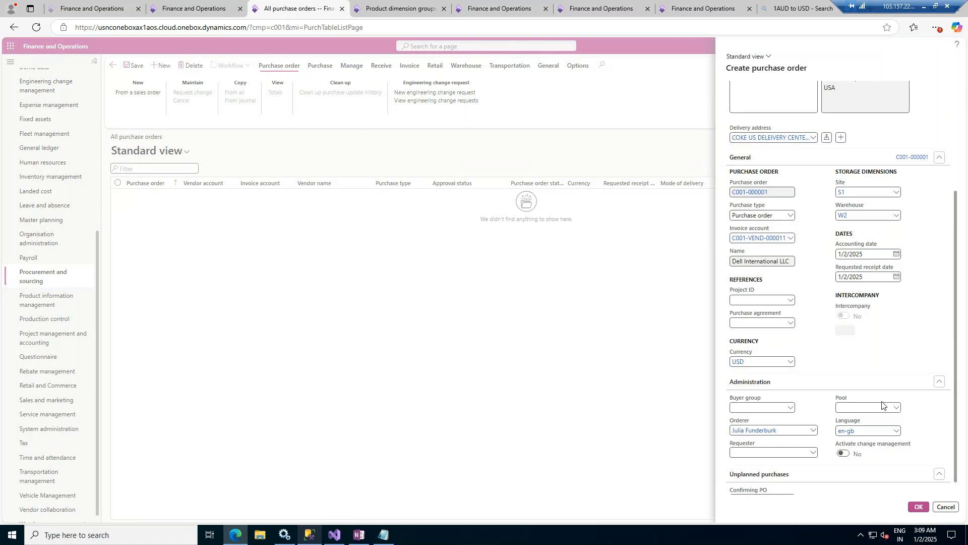
pyautogui.click(896, 408)
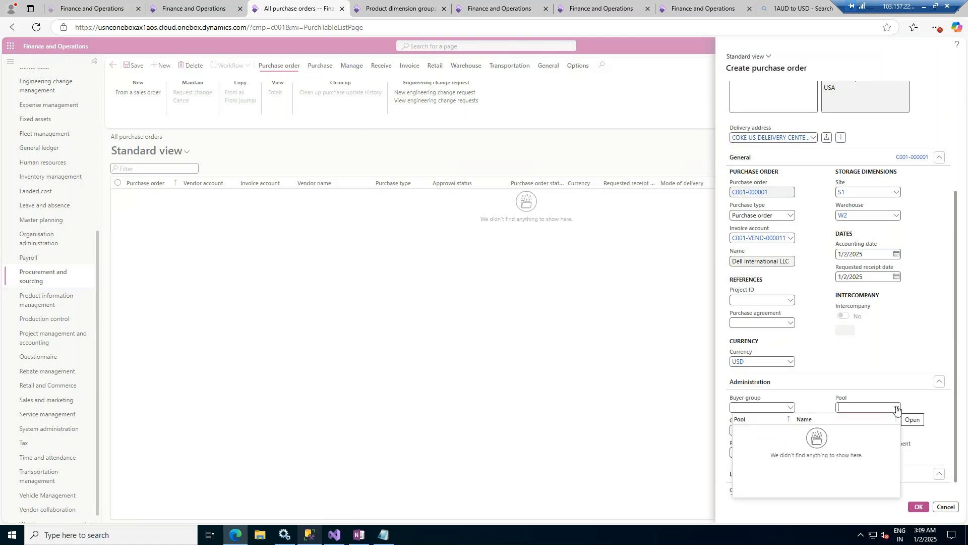
pyautogui.click(825, 409)
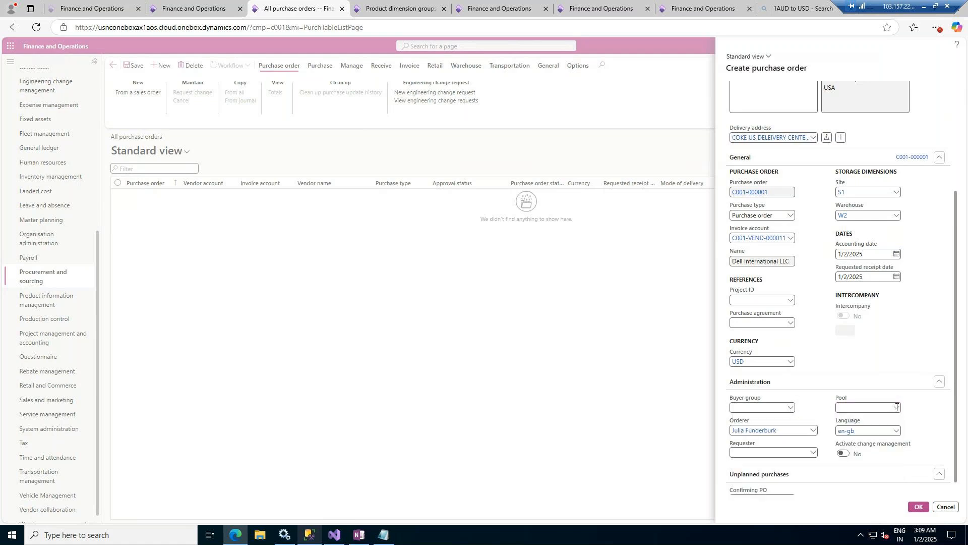
pyautogui.scroll(-1, 831, 446)
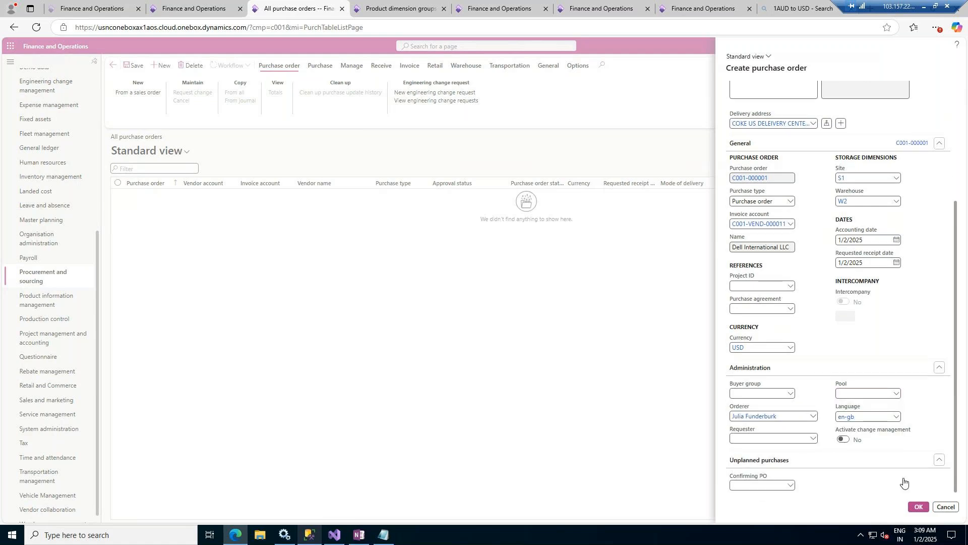
pyautogui.click(920, 506)
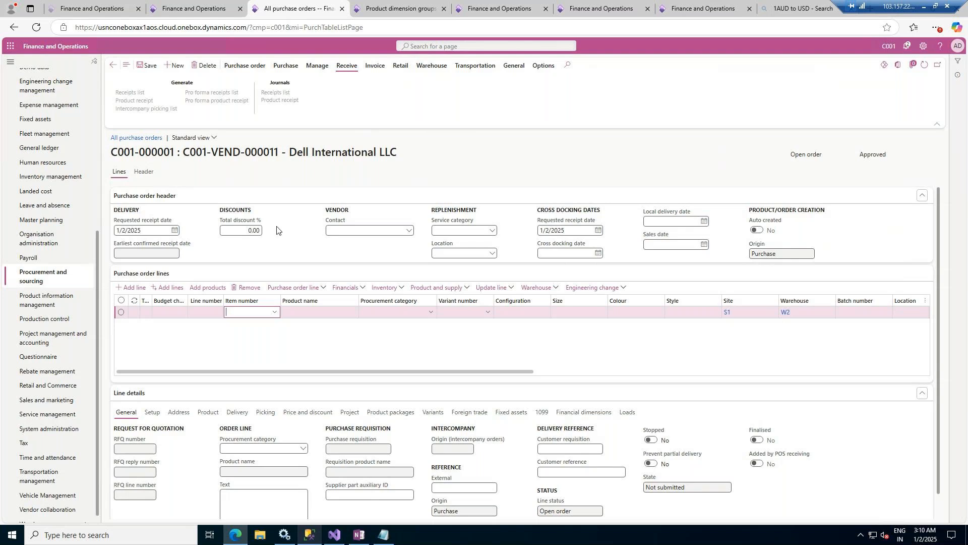
pyautogui.click(275, 312)
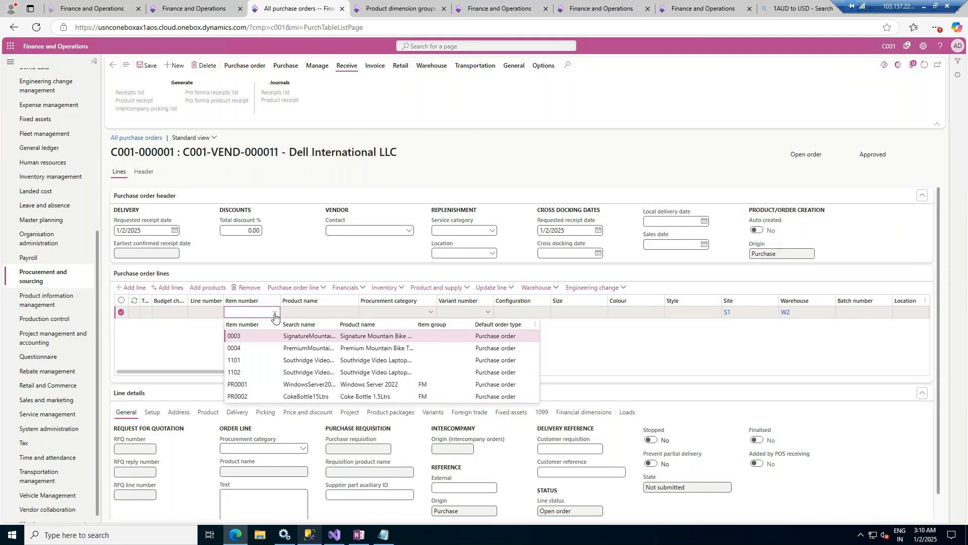
pyautogui.click(378, 398)
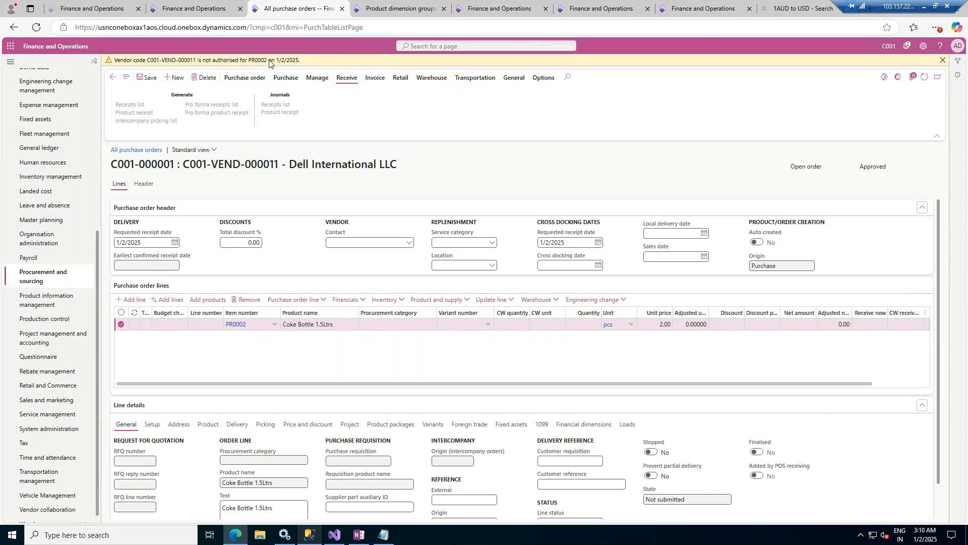
# - Open the released product details of PR0002, Coke Bottle 1.5Ltrs, in Product information management
pyautogui.click(390, 7)
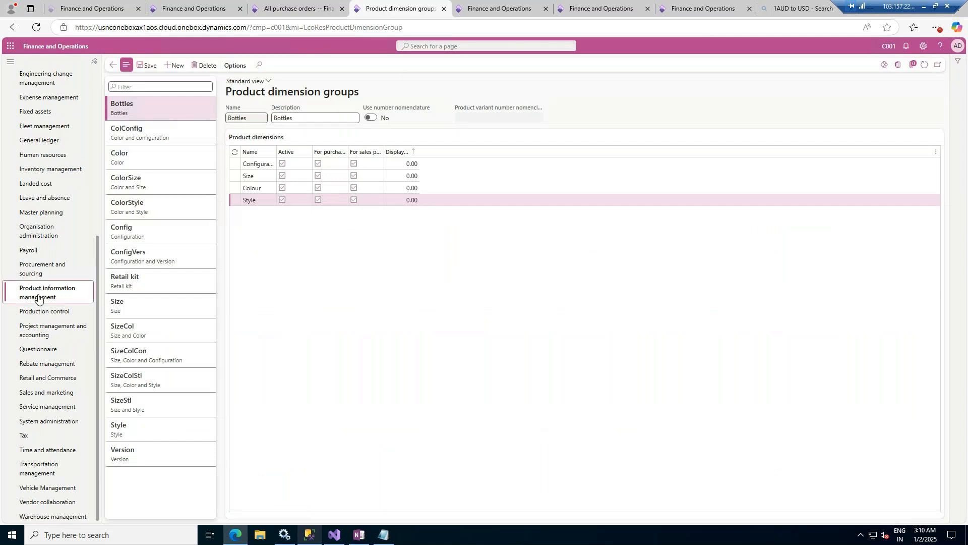
pyautogui.click(43, 292)
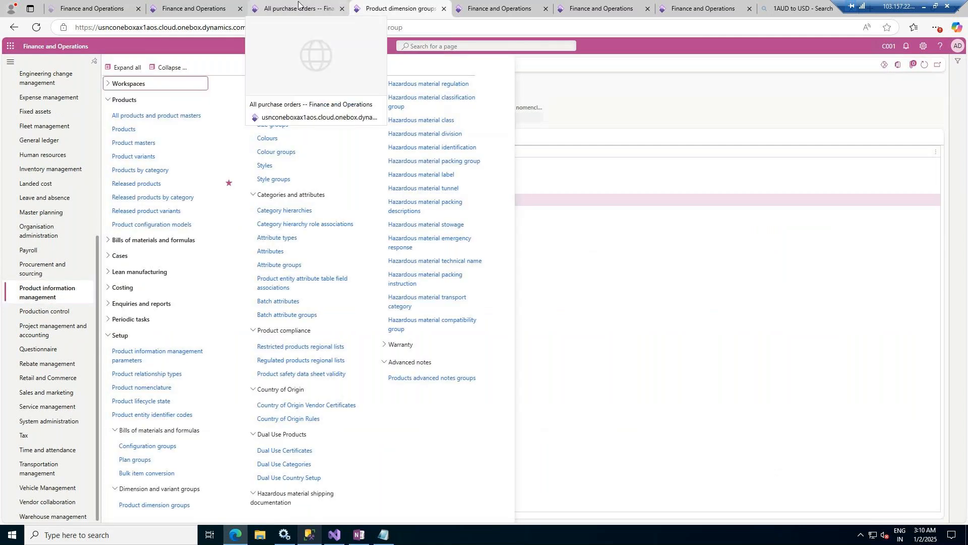
pyautogui.click(141, 183)
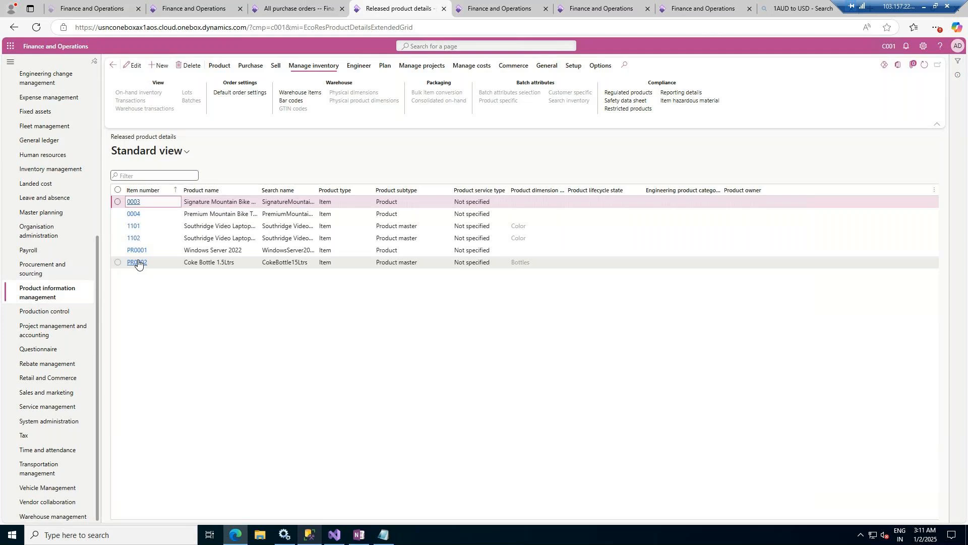
pyautogui.click(137, 263)
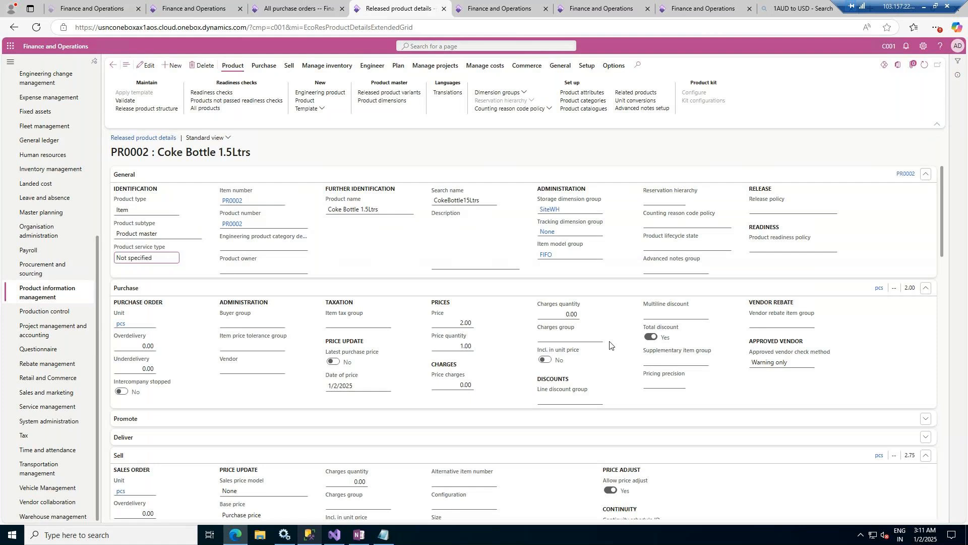
# - Set the approved vendor check method of Coke Bottle 1.5Ltrs to No check and save the product
pyautogui.click(809, 362)
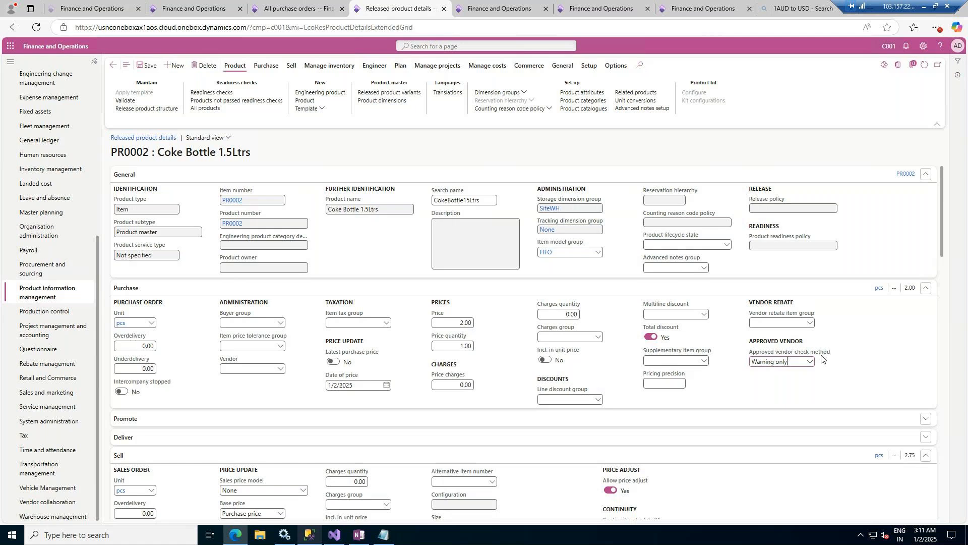
pyautogui.click(808, 361)
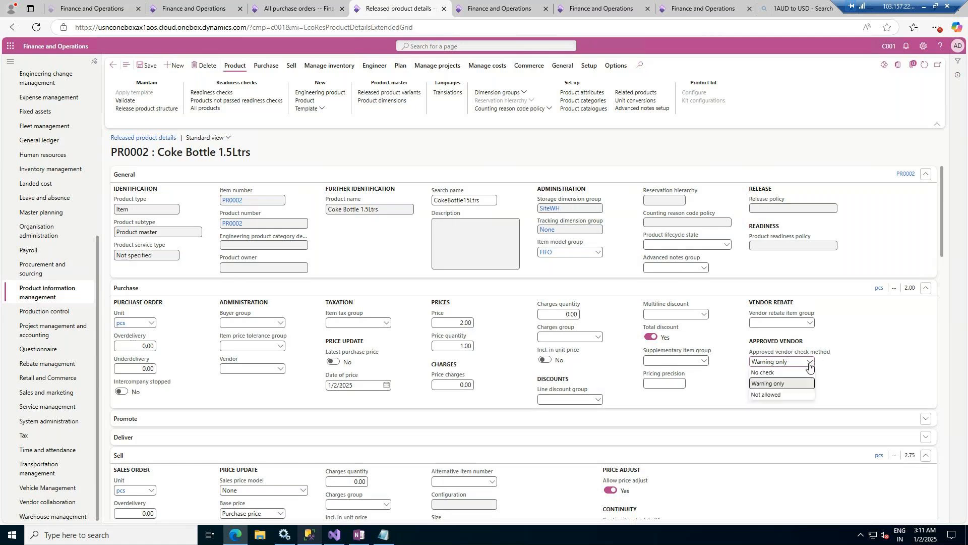
pyautogui.click(765, 373)
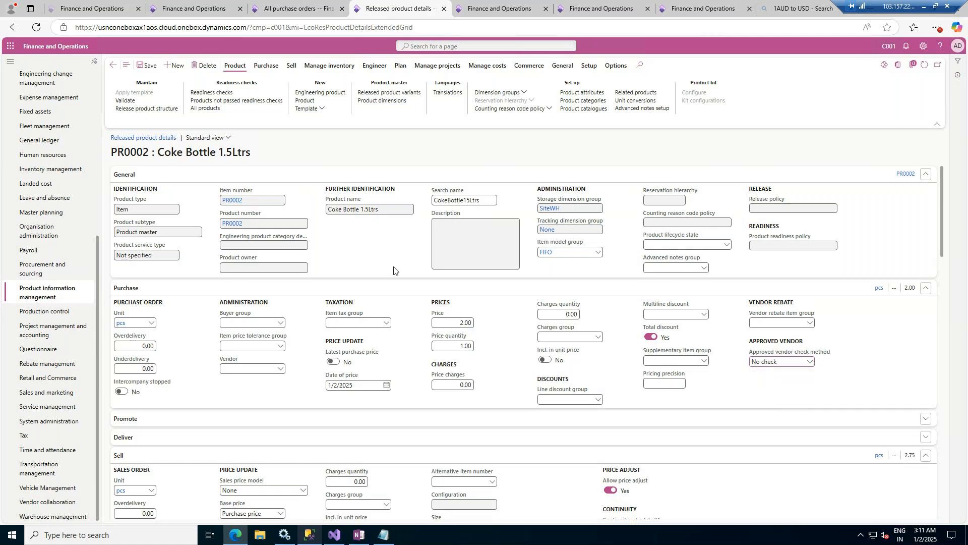
pyautogui.click(147, 66)
# - Return to the purchase order, clear the first line's item number and re-enter it as PR0002
pyautogui.click(297, 8)
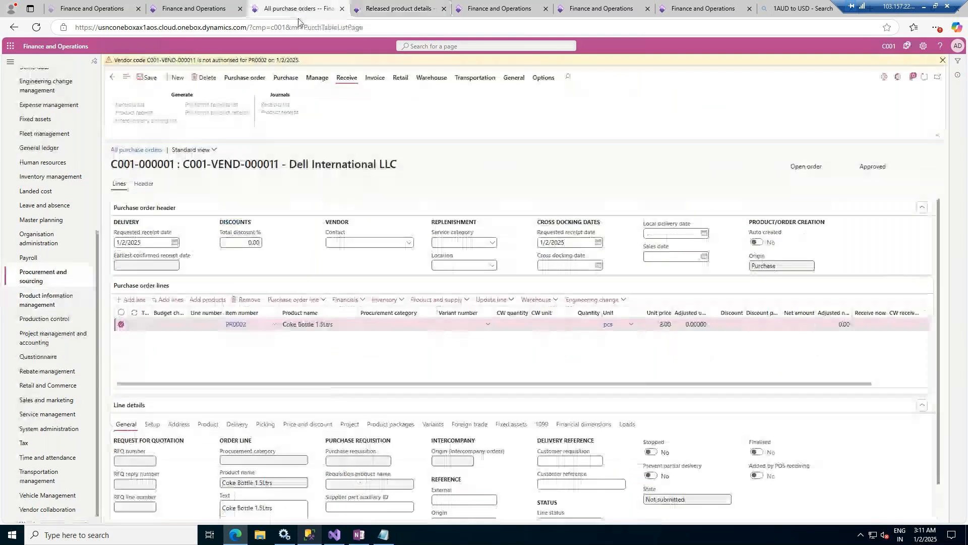
pyautogui.click(942, 61)
pyautogui.click(259, 312)
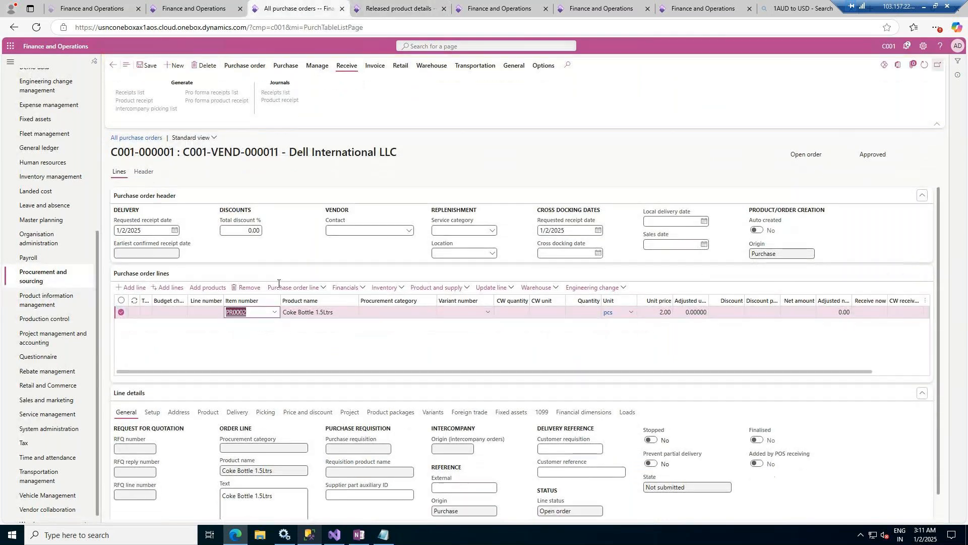
pyautogui.click(253, 314)
pyautogui.doubleClick(258, 311)
pyautogui.press('BackSpace')
pyautogui.press('Tab')
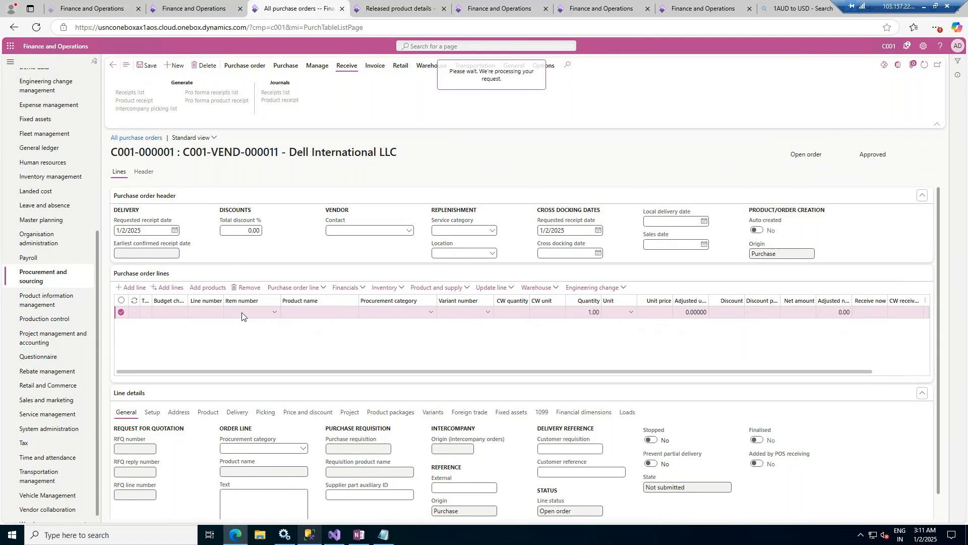
pyautogui.click(244, 324)
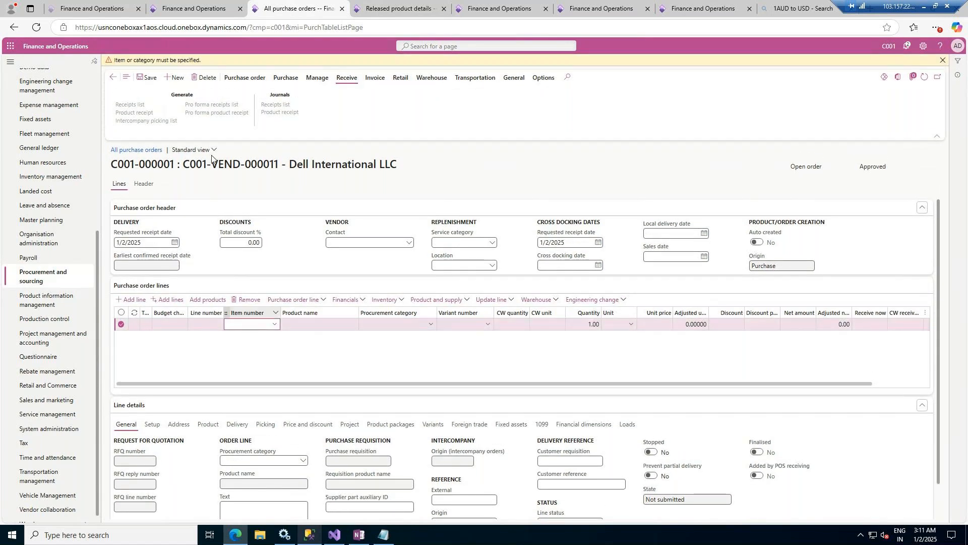
pyautogui.click(942, 61)
pyautogui.write('PR0002')
pyautogui.press('Tab')
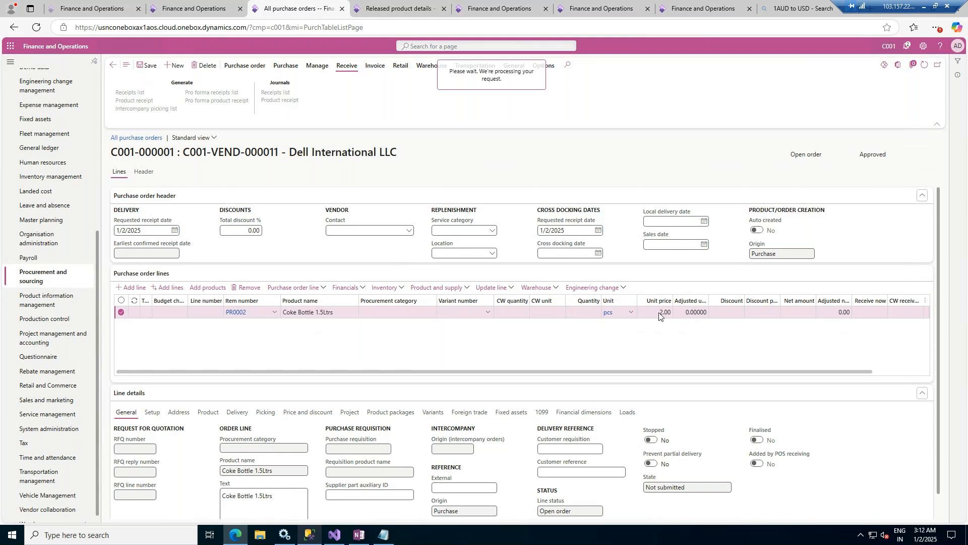
pyautogui.click(398, 8)
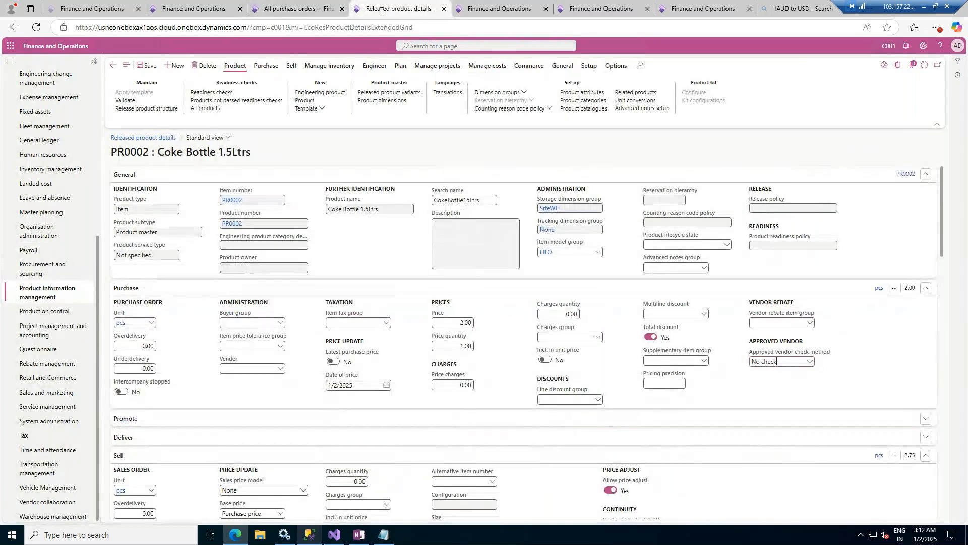
pyautogui.click(296, 9)
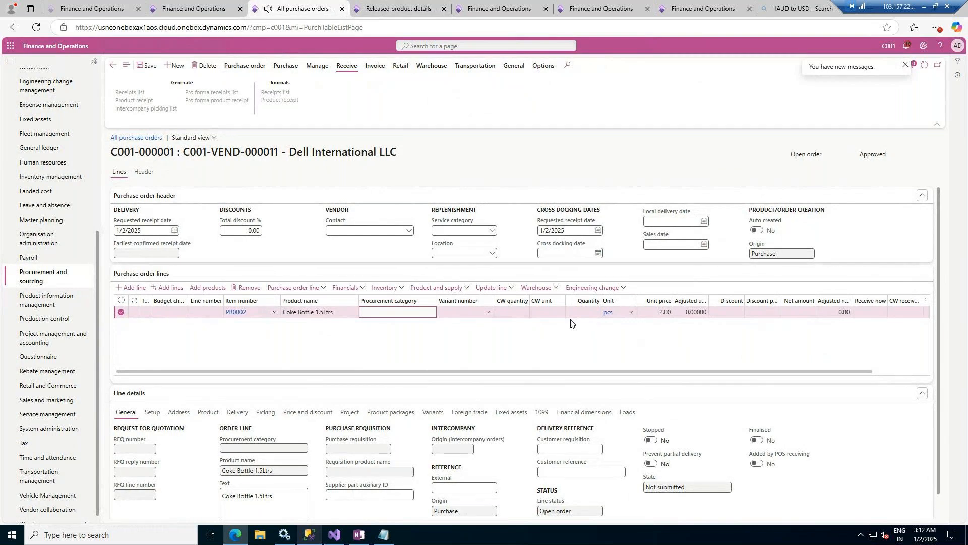
# - Set the Coke Bottle line's quantity to 5, choose the Glass, Large, Blue Bell, Big variant and save the purchase order
pyautogui.click(590, 312)
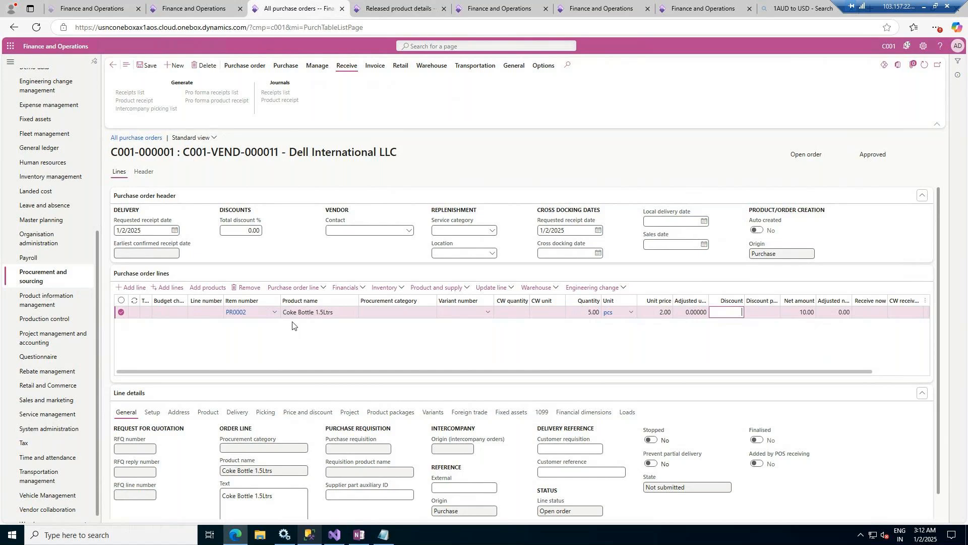
pyautogui.click(148, 66)
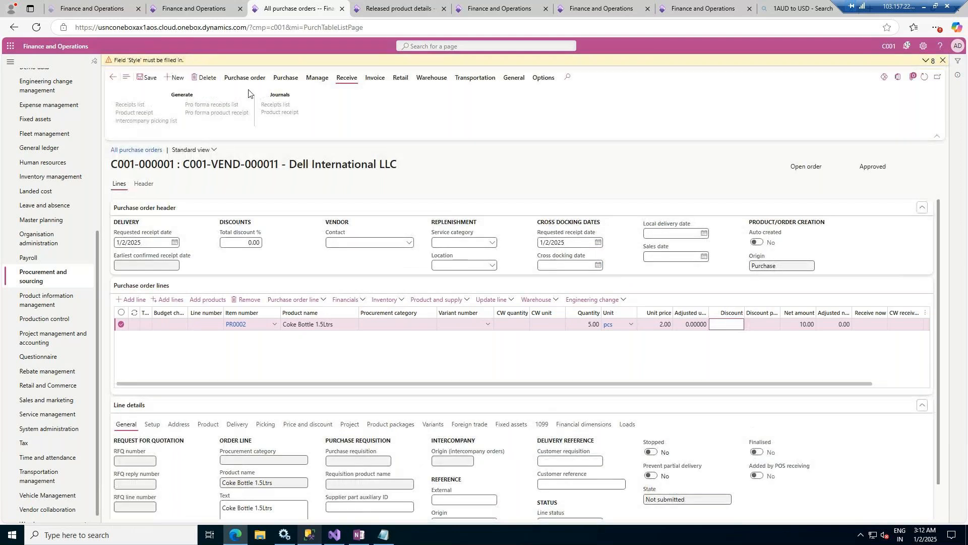
pyautogui.click(487, 324)
pyautogui.click(489, 324)
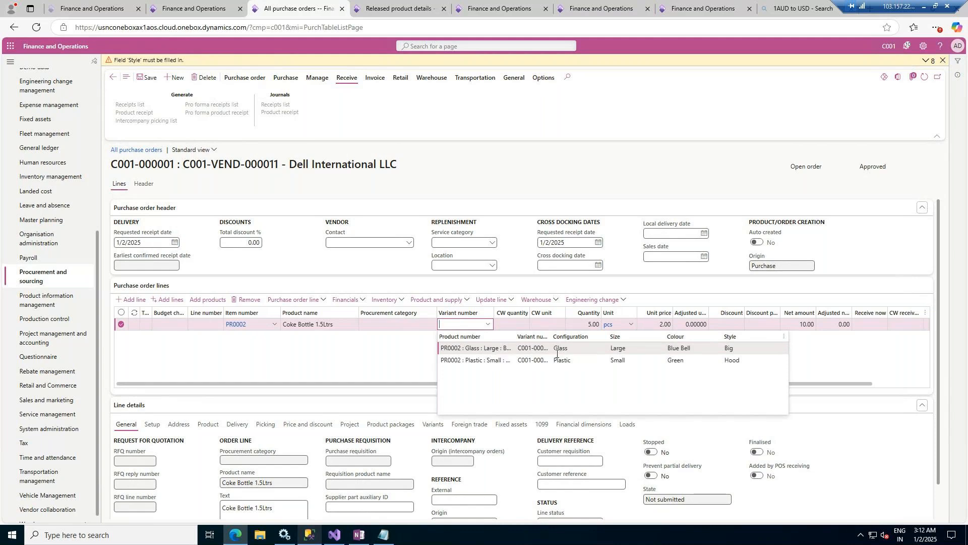
pyautogui.click(585, 352)
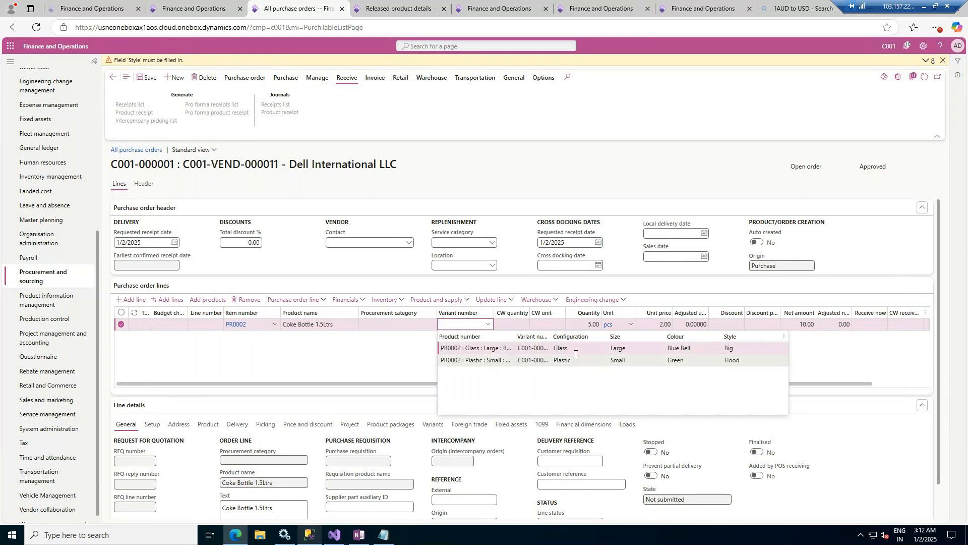
pyautogui.click(467, 352)
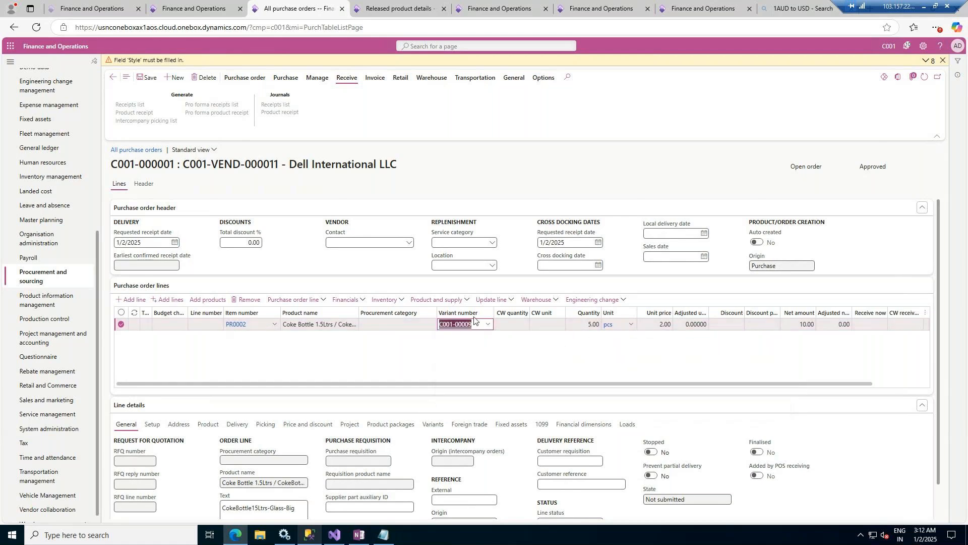
pyautogui.click(147, 77)
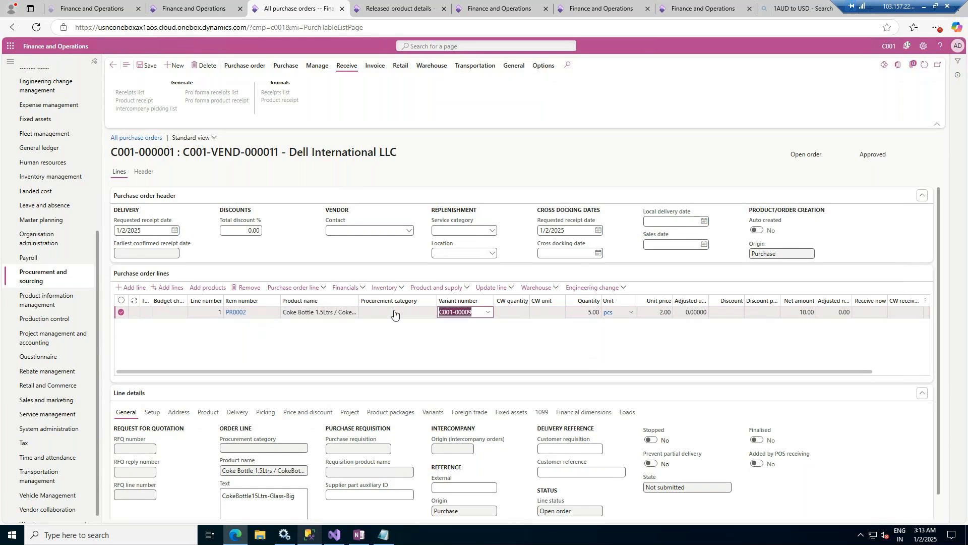
# - Add a second purchase order line for item PR0001, Windows Server 2022
pyautogui.click(131, 289)
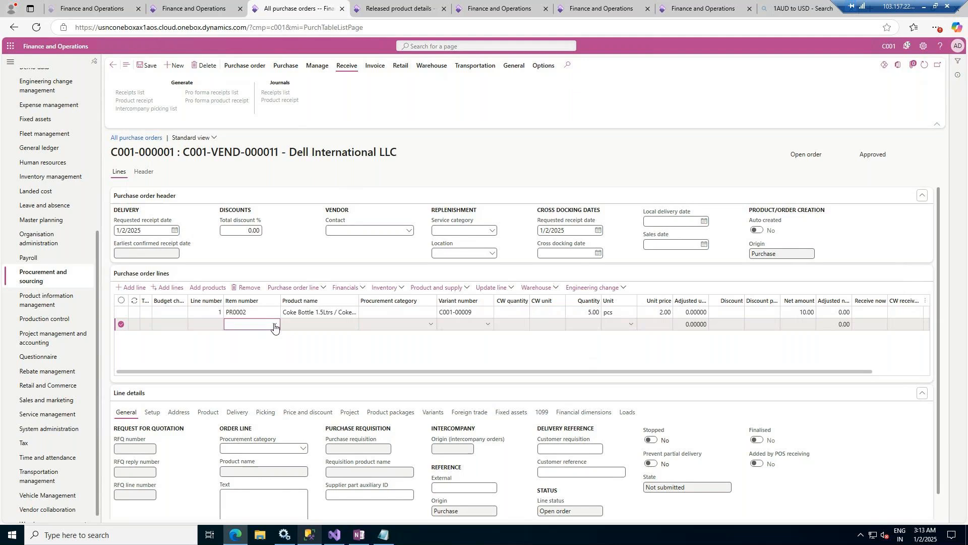
pyautogui.click(274, 325)
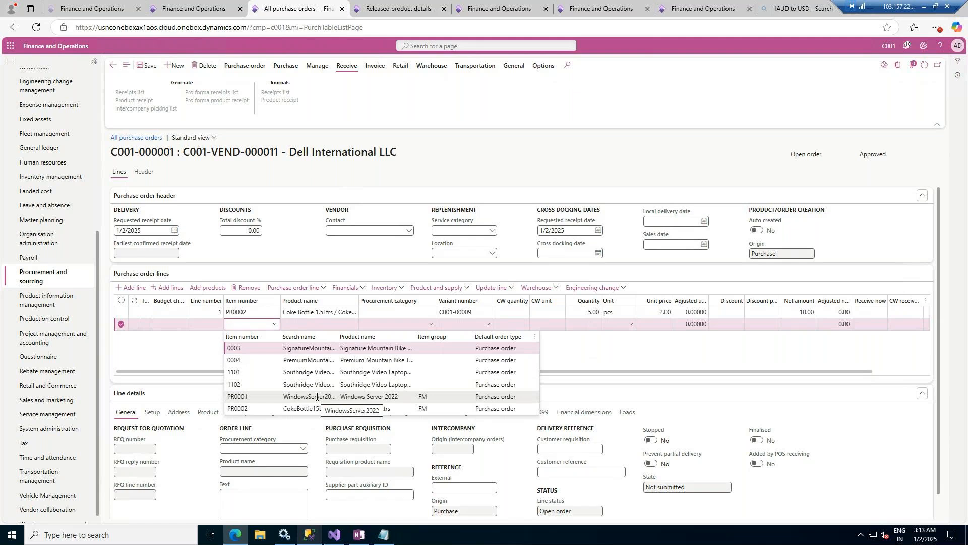
pyautogui.click(316, 396)
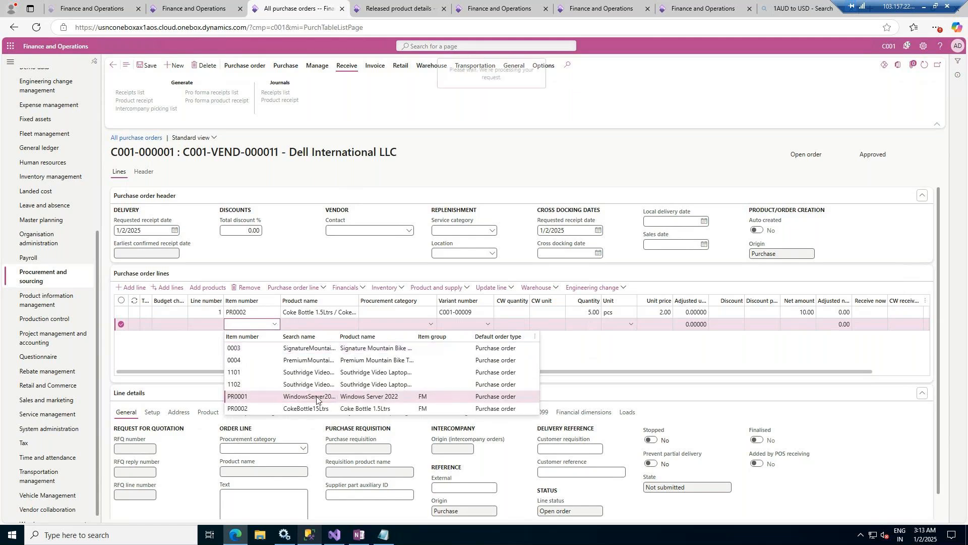
pyautogui.click(487, 338)
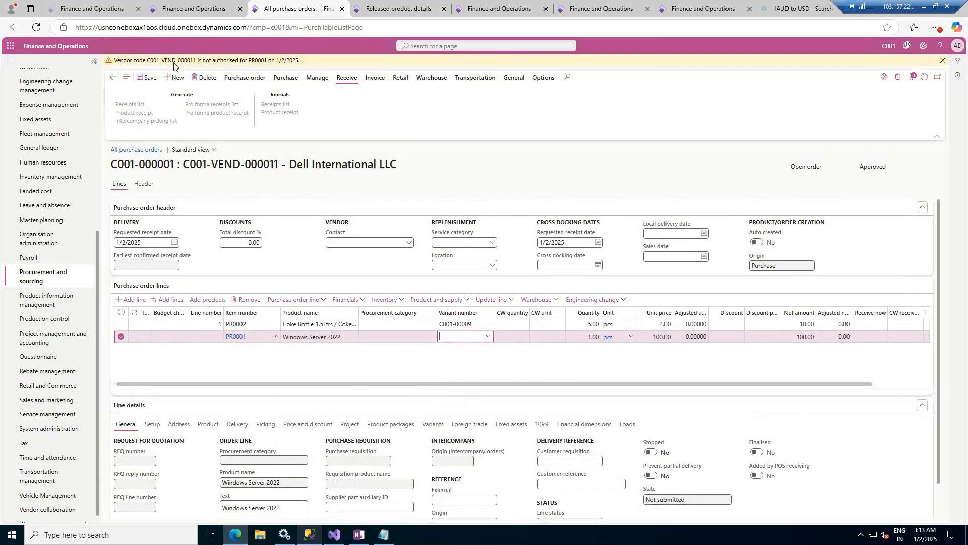
# - Return to the released products list and open the details of item PR0001, Windows Server 2022
pyautogui.click(392, 4)
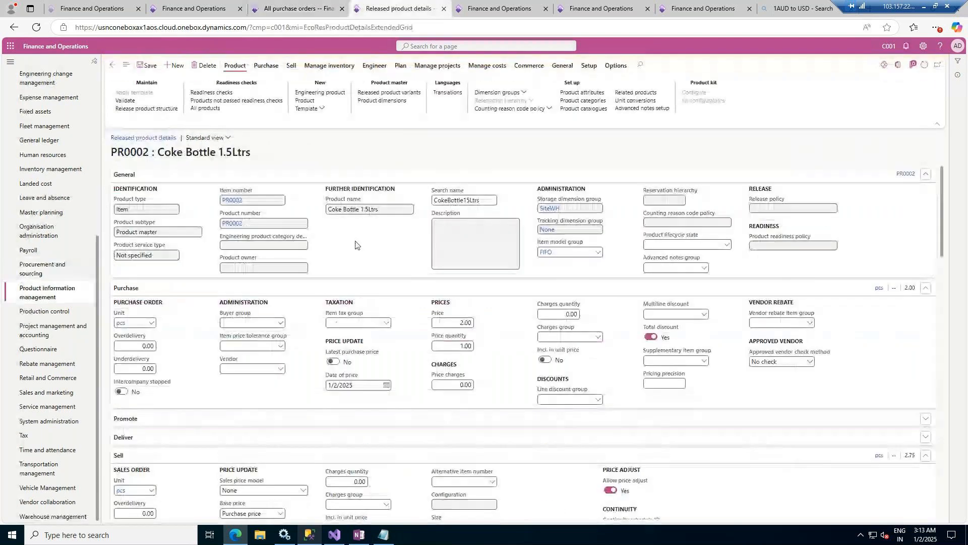
pyautogui.click(112, 68)
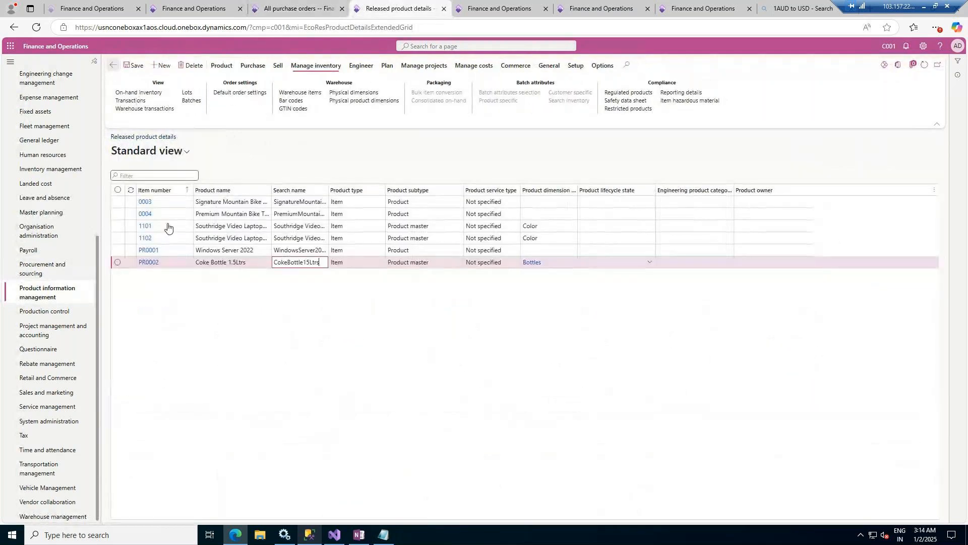
pyautogui.click(309, 251)
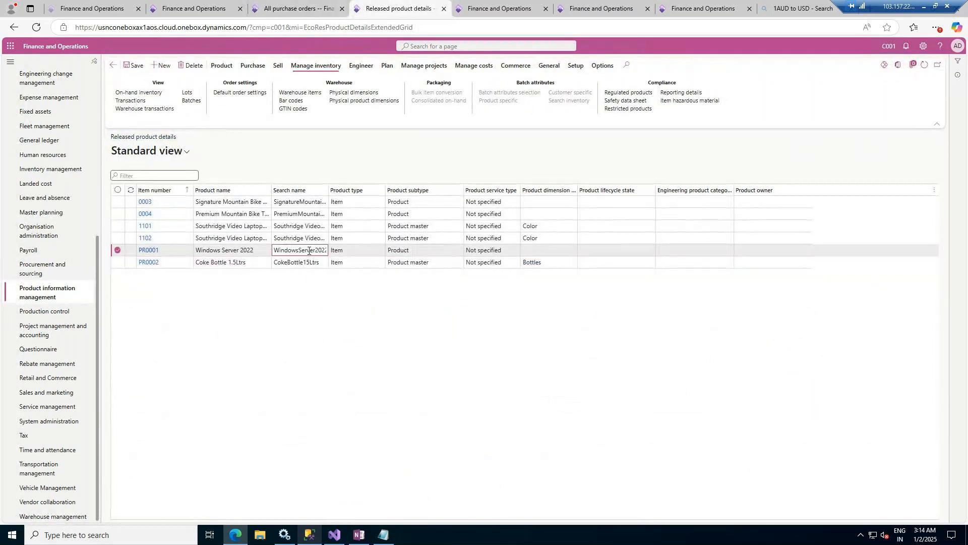
pyautogui.click(148, 251)
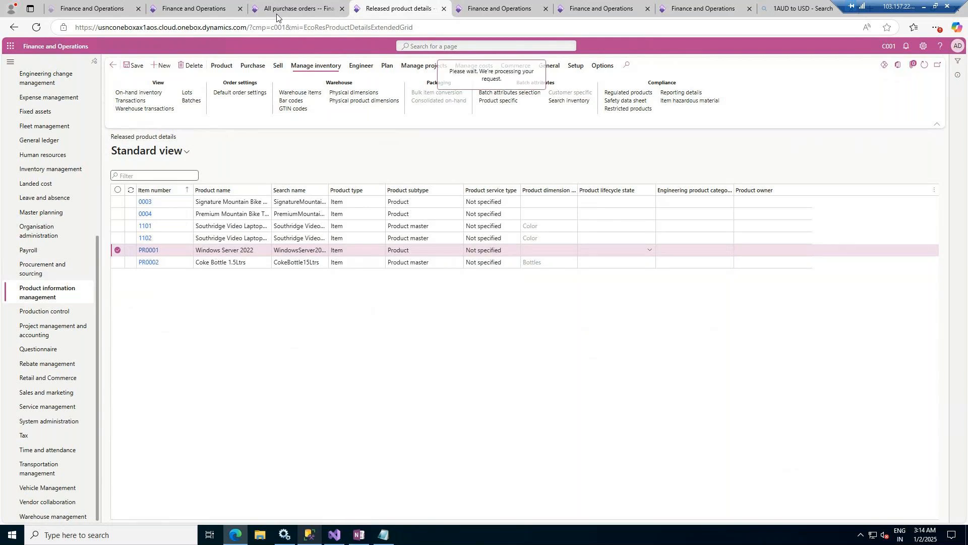
pyautogui.click(301, 8)
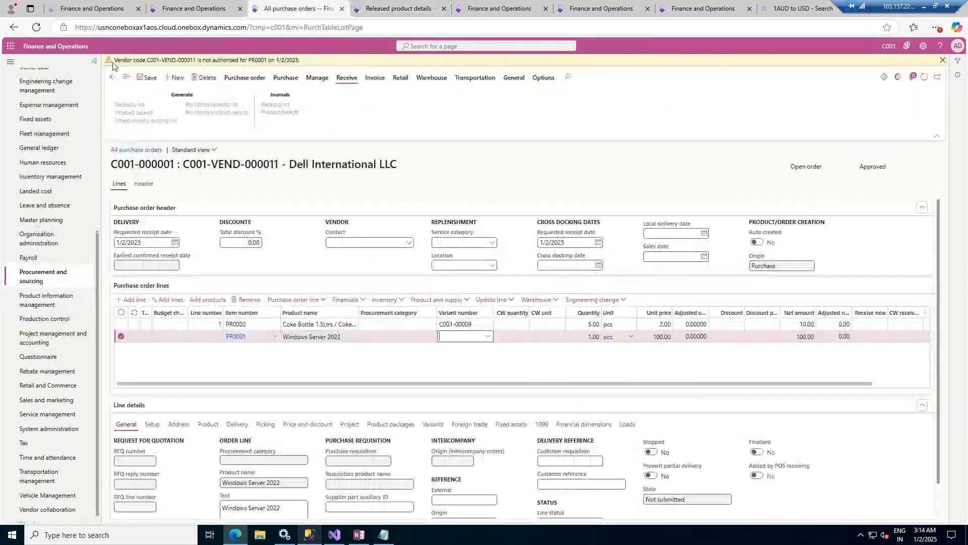
pyautogui.hotkey('ctrl', 'Tab')
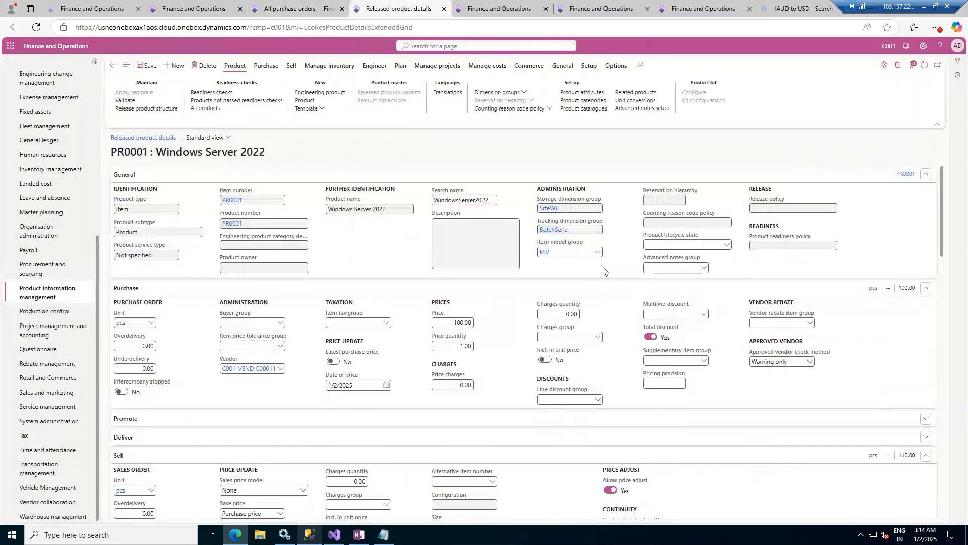
# - Check the approved vendor check method options and the approved vendors inquiry for Windows Server 2022
pyautogui.click(809, 362)
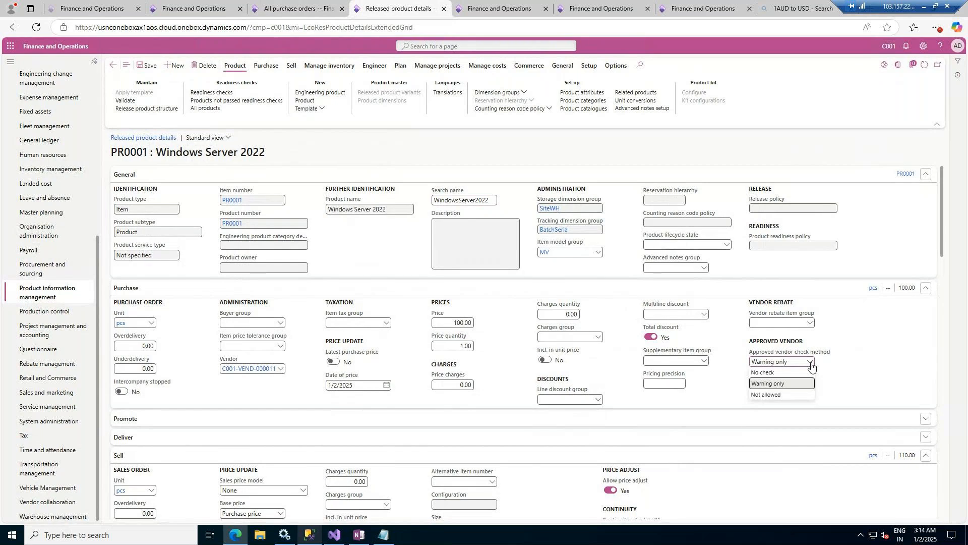
pyautogui.click(811, 364)
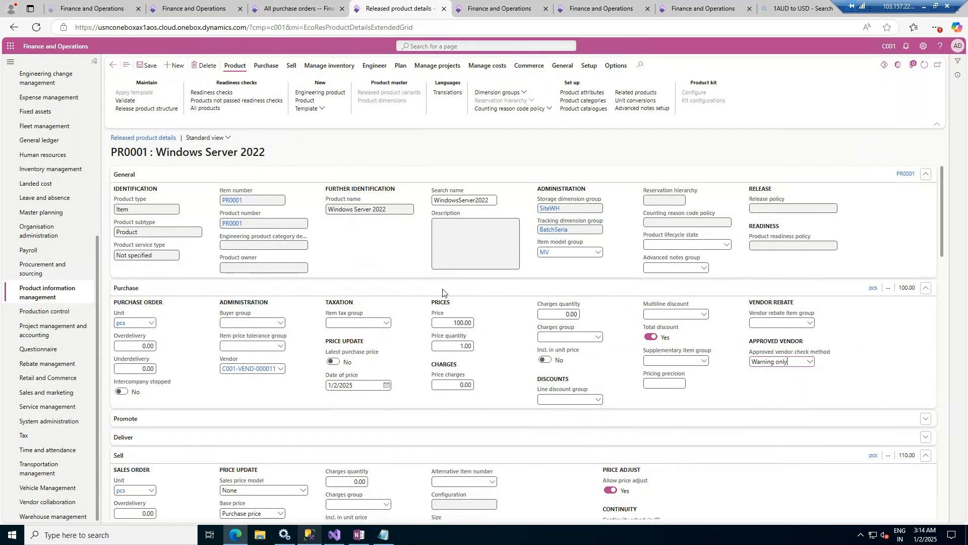
pyautogui.click(273, 70)
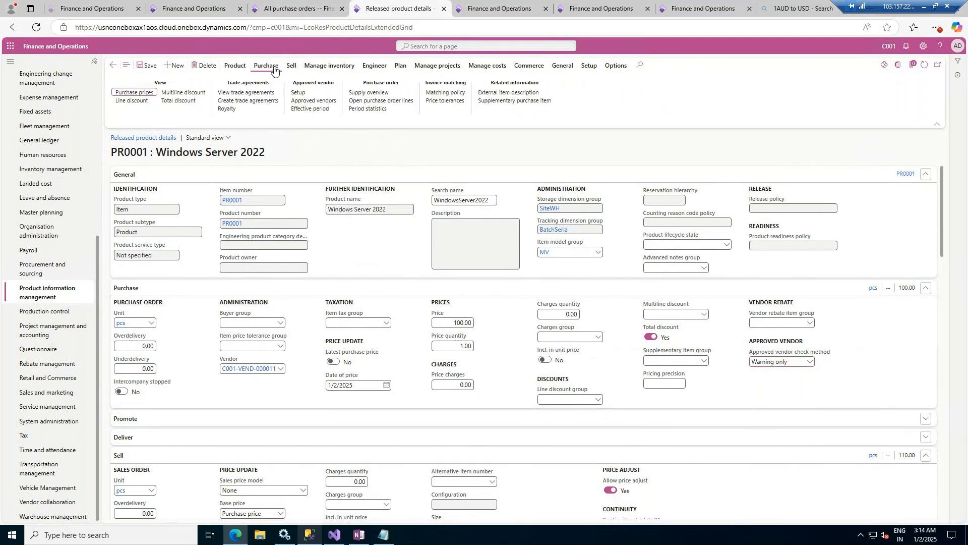
pyautogui.click(322, 101)
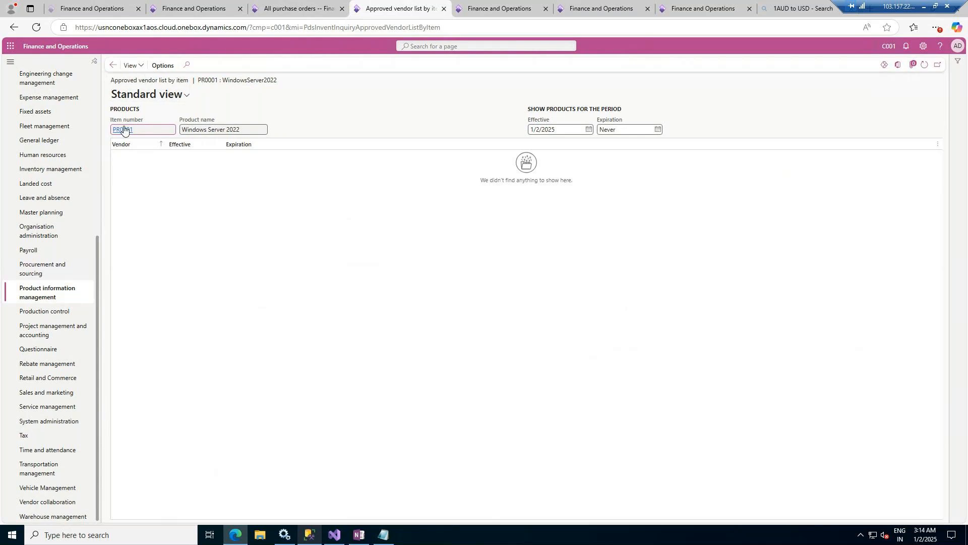
pyautogui.click(113, 65)
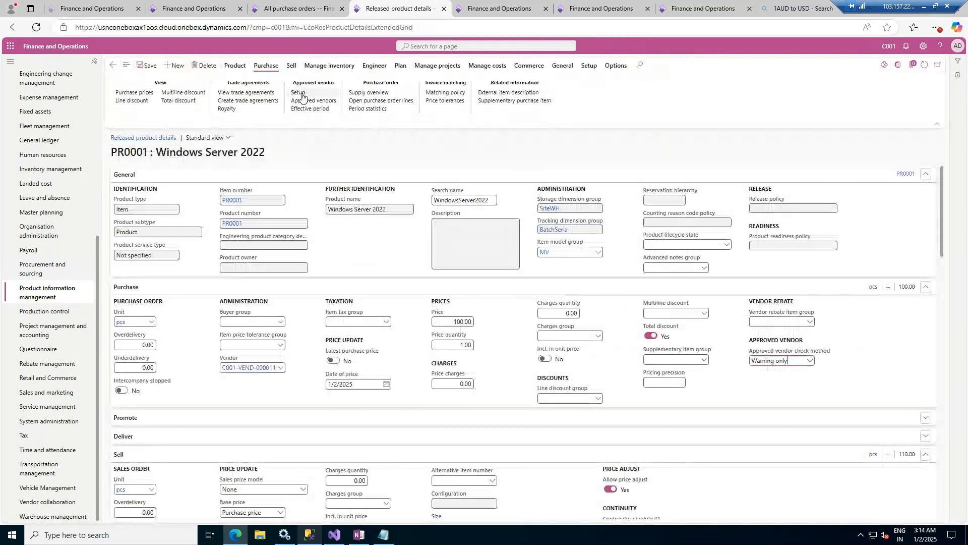
# - Add Dell International LLC to the approved vendor list of Windows Server 2022 and save the entry
pyautogui.click(299, 93)
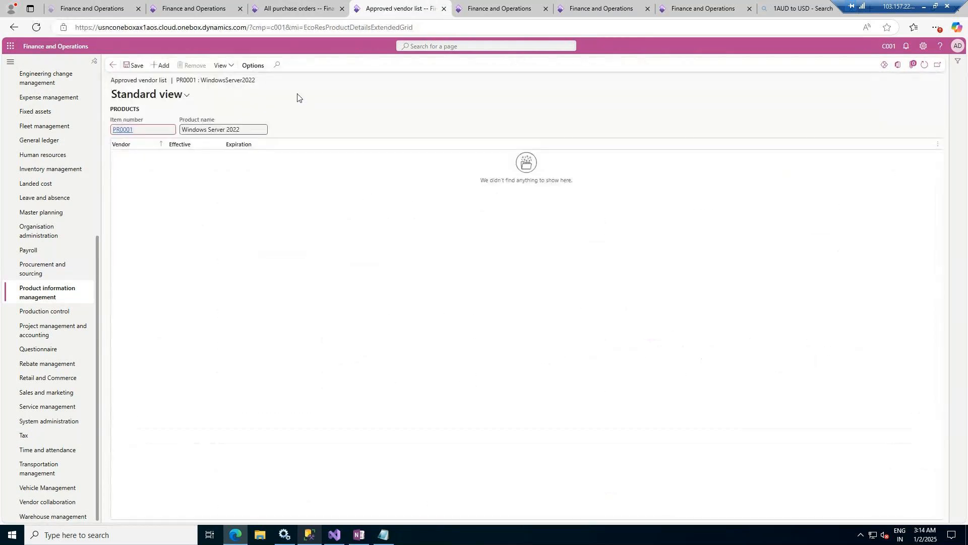
pyautogui.click(159, 67)
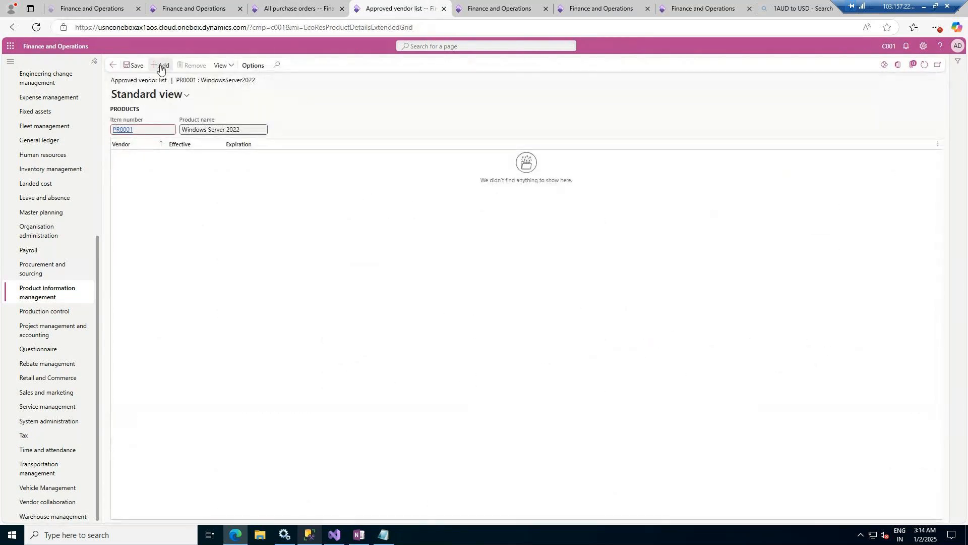
pyautogui.click(173, 157)
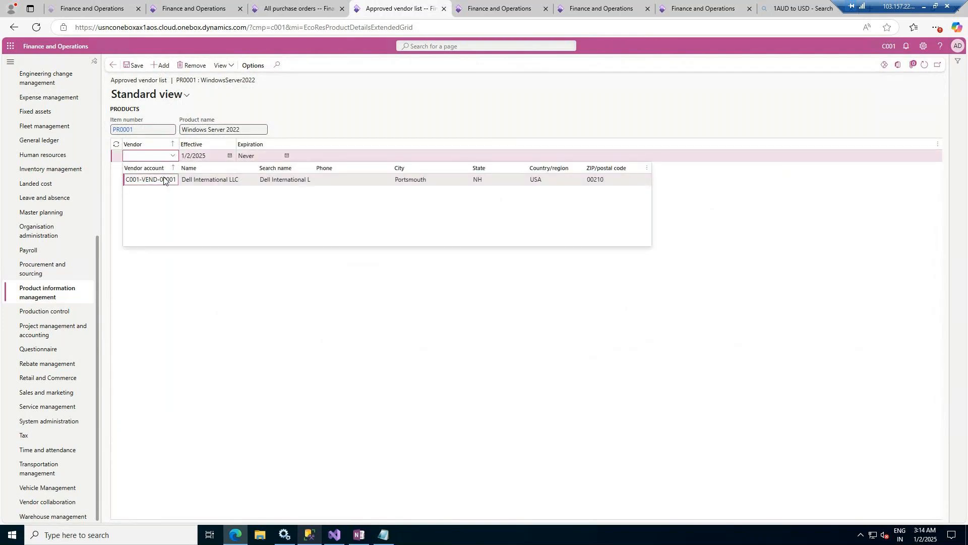
pyautogui.click(174, 180)
pyautogui.click(132, 66)
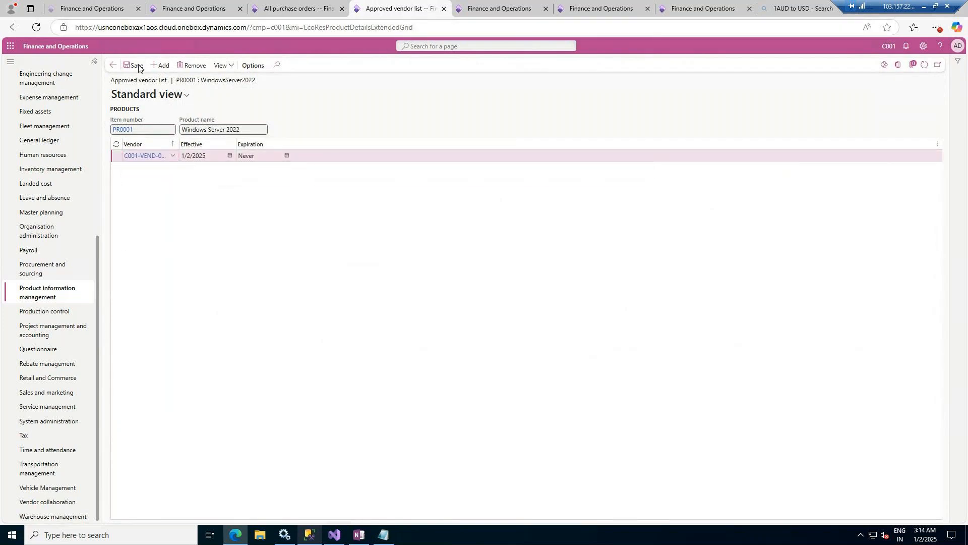
pyautogui.click(113, 65)
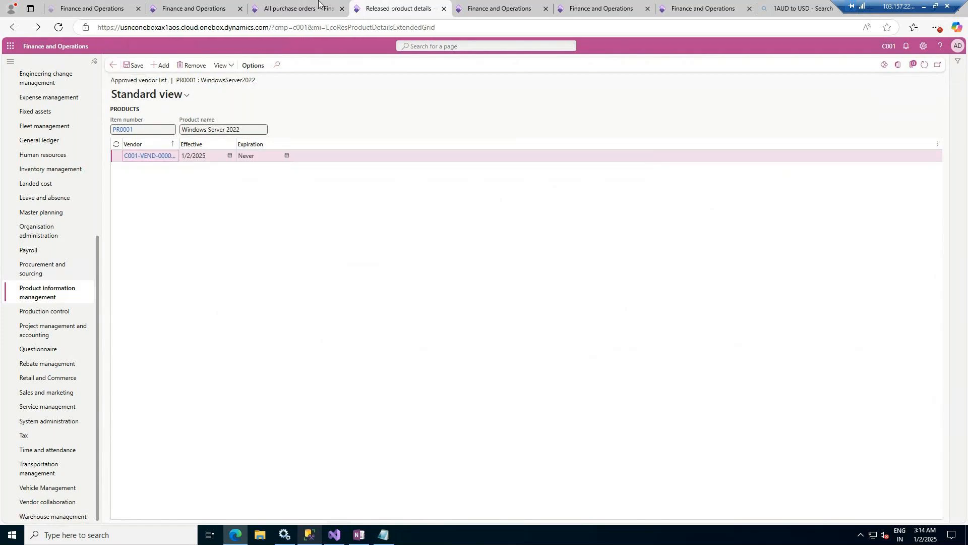
# - Return to the purchase order, clear the second line's item number and re-enter it as PR0001
pyautogui.click(291, 7)
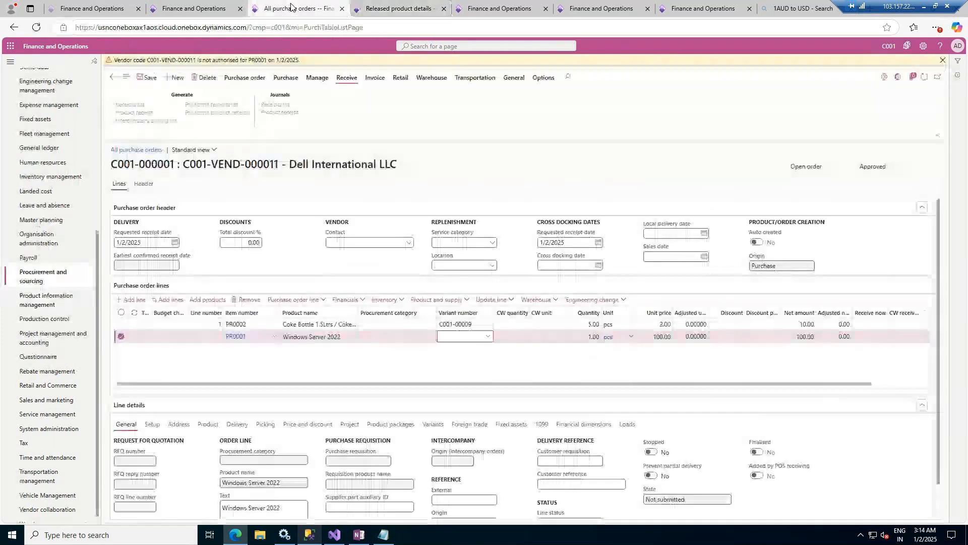
pyautogui.click(252, 341)
pyautogui.moveTo(252, 342)
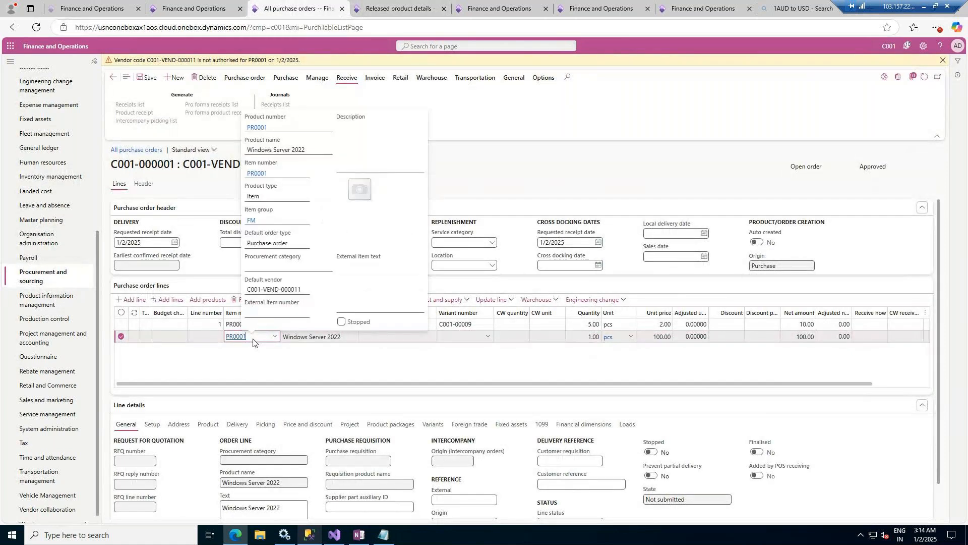
pyautogui.press('BackSpace')
pyautogui.press('Tab')
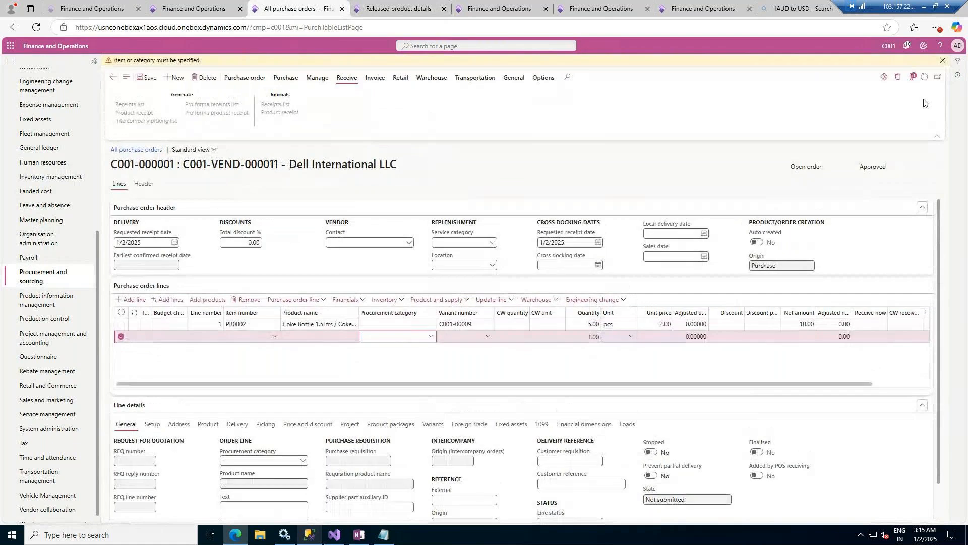
pyautogui.click(944, 59)
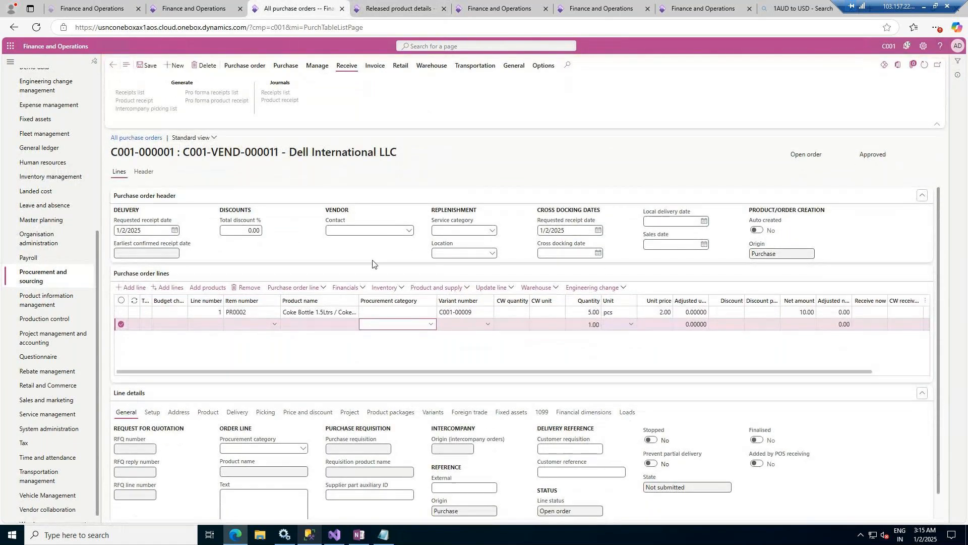
pyautogui.click(237, 325)
pyautogui.write('PR0001')
pyautogui.press('Tab')
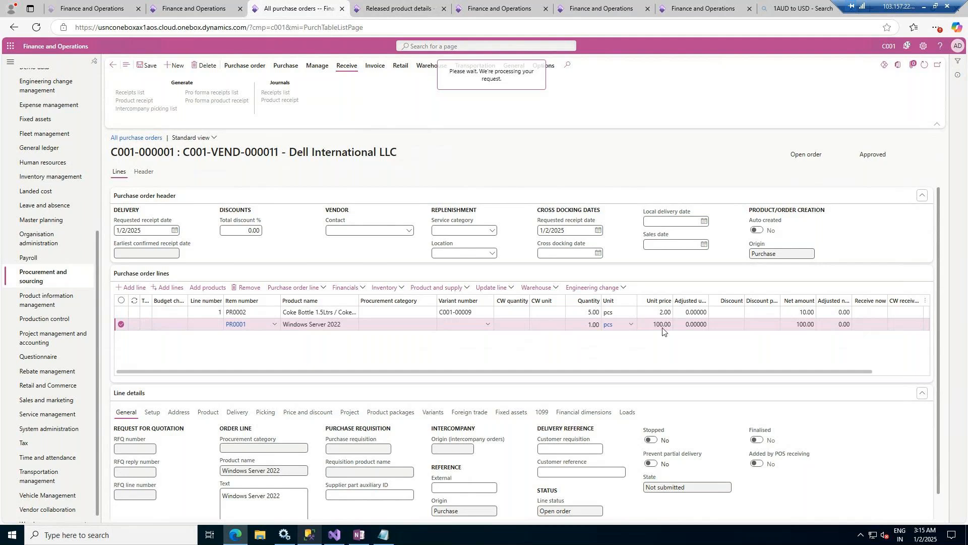
# - Set the Windows Server 2022 line's quantity to 10 and save the purchase order
pyautogui.click(601, 324)
pyautogui.write('0')
pyautogui.press('Tab')
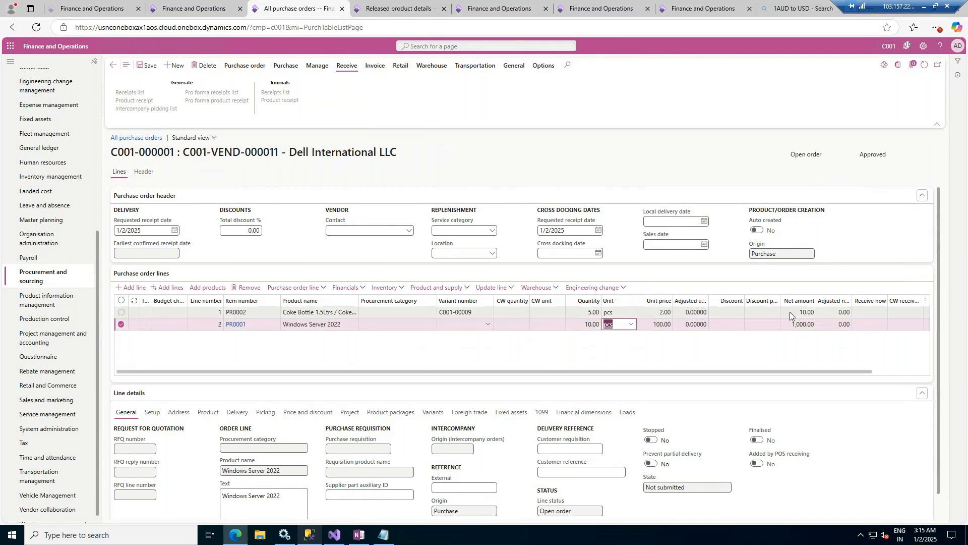
pyautogui.click(144, 66)
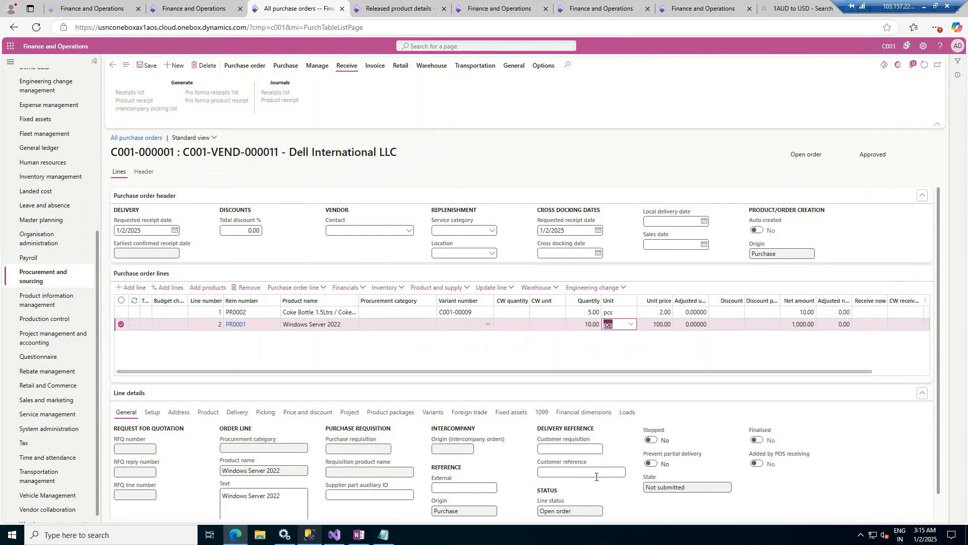
# - Compare the setup details of the Coke Bottle and Windows Server 2022 lines, including tax groups and matching policy
pyautogui.click(328, 313)
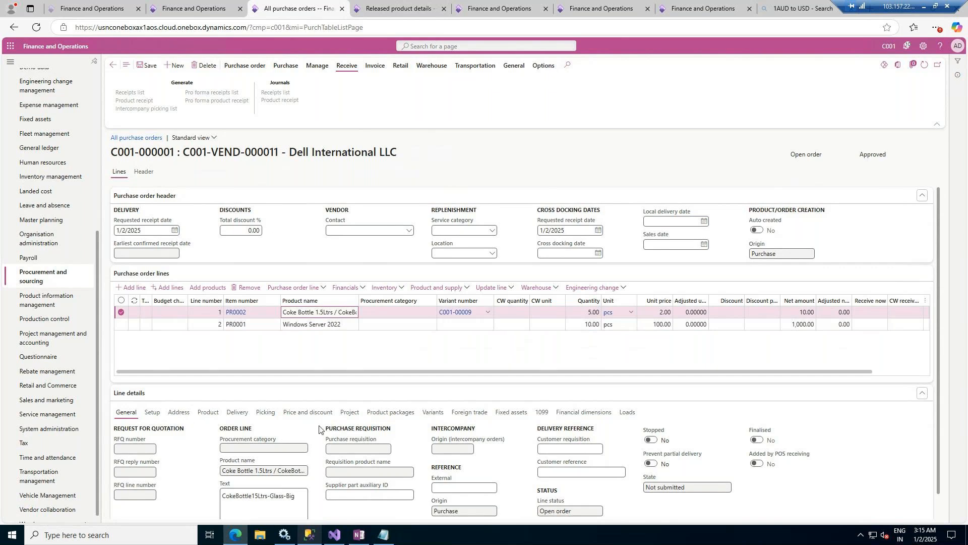
pyautogui.click(152, 412)
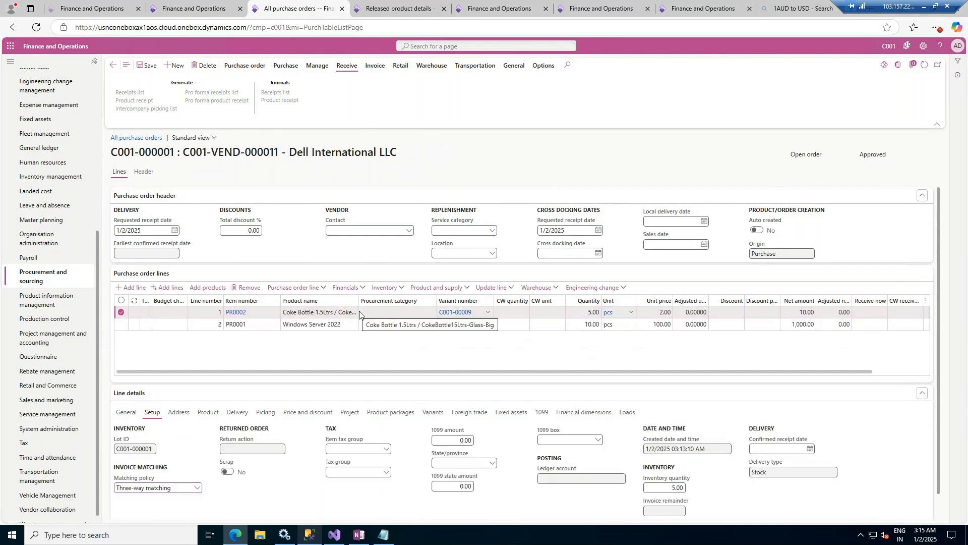
pyautogui.click(339, 324)
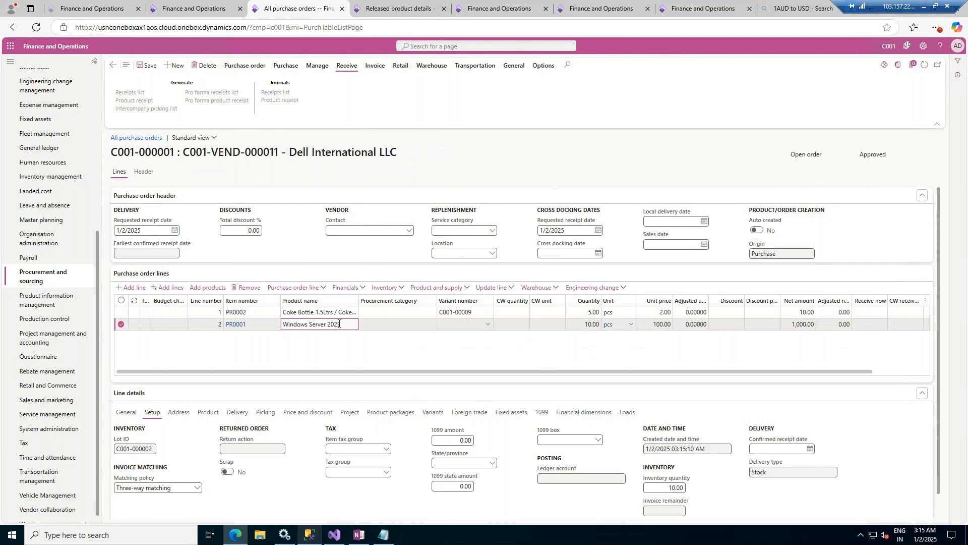
pyautogui.click(337, 313)
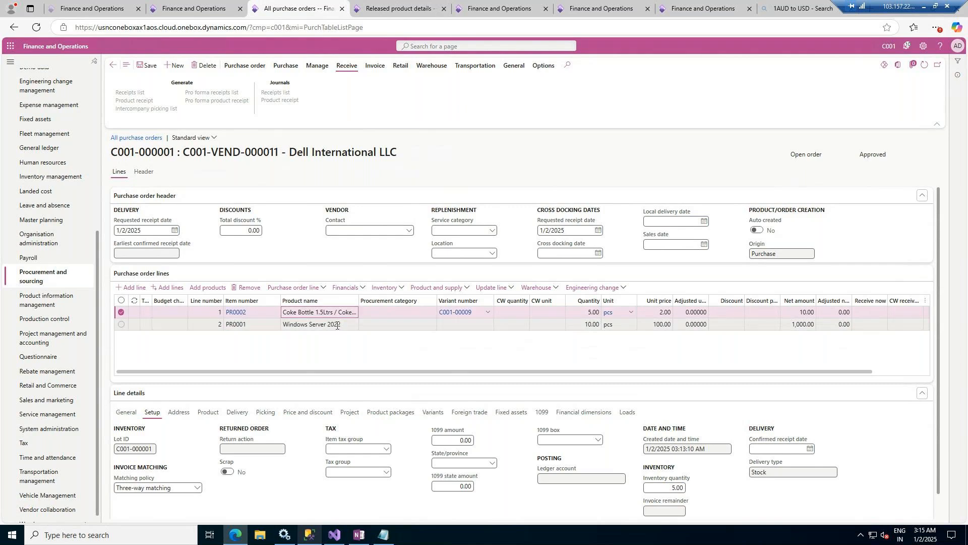
pyautogui.click(337, 325)
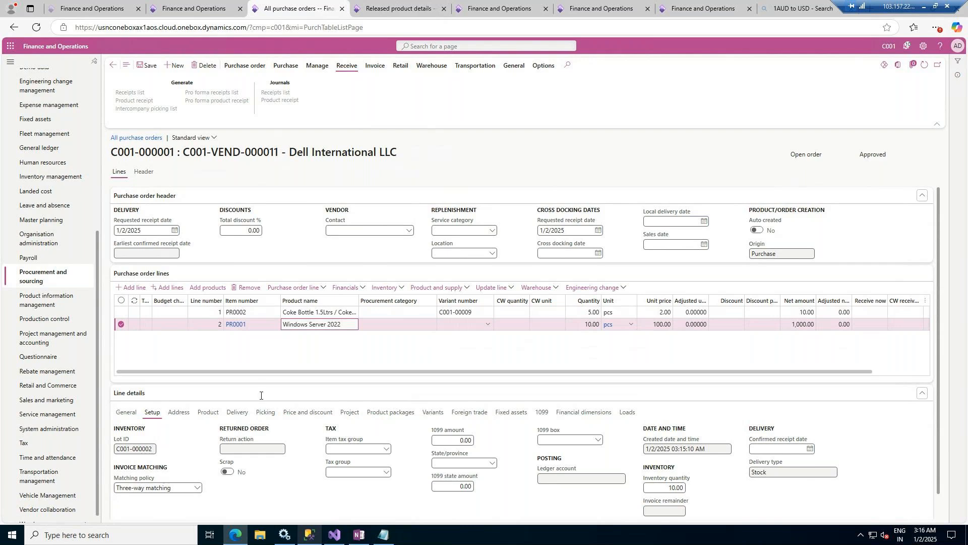
pyautogui.click(331, 311)
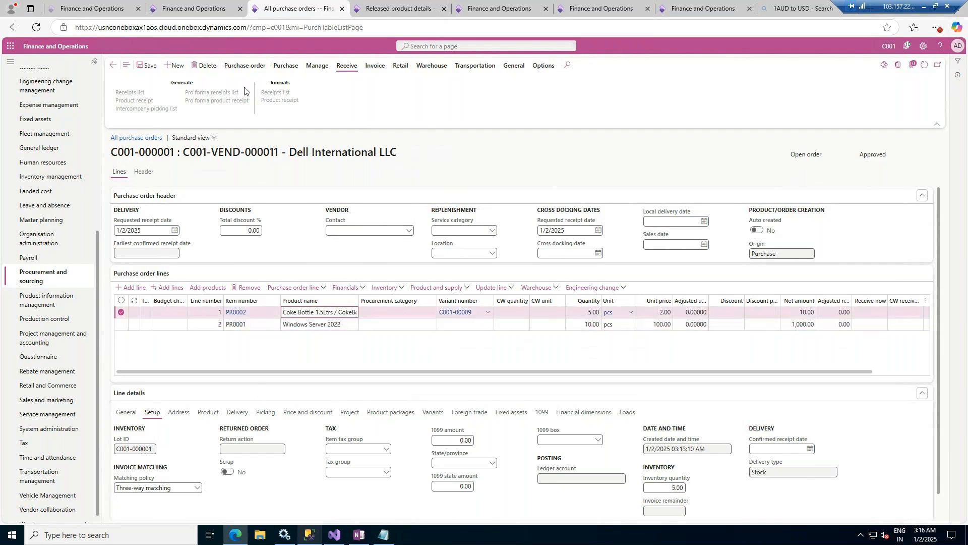
# - Review the purchase order's totals and close the totals view
pyautogui.click(257, 70)
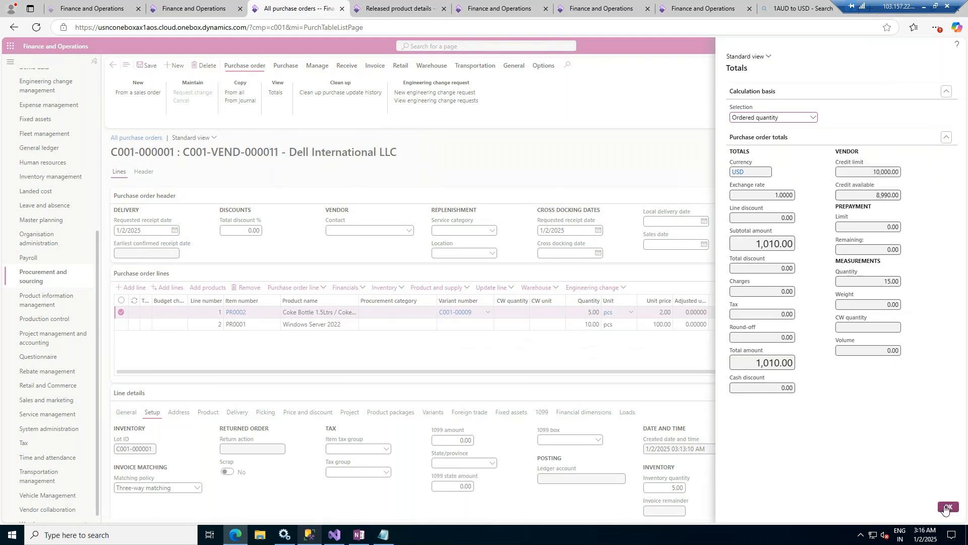
pyautogui.click(512, 304)
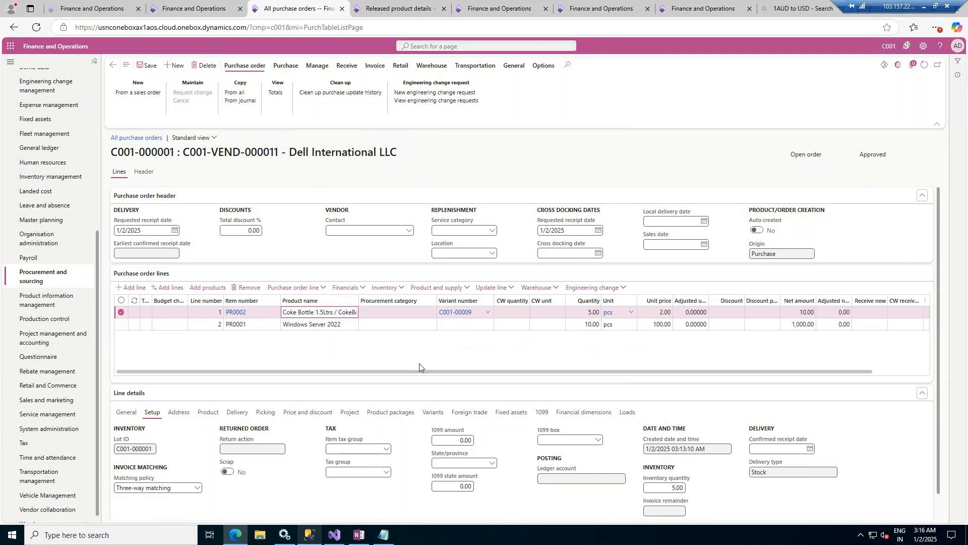
pyautogui.click(274, 94)
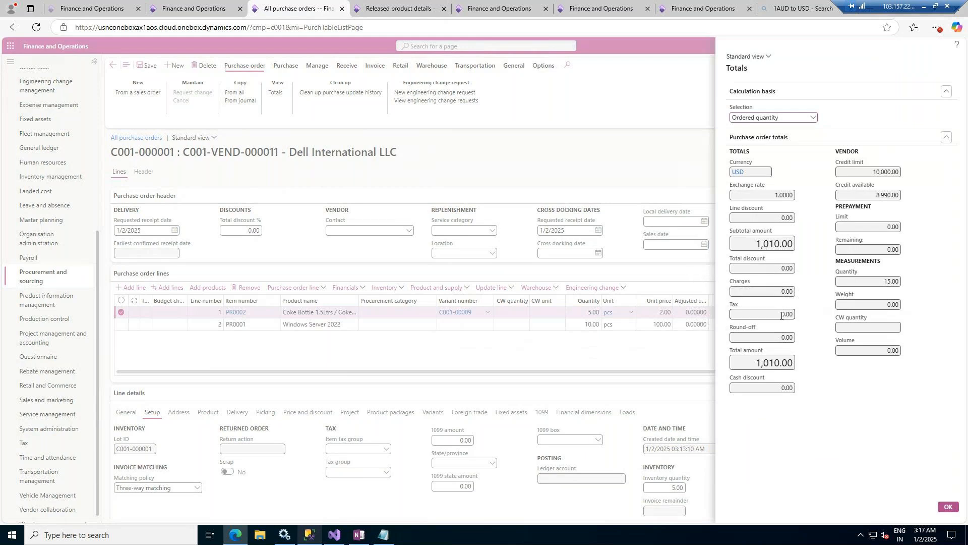
pyautogui.click(949, 507)
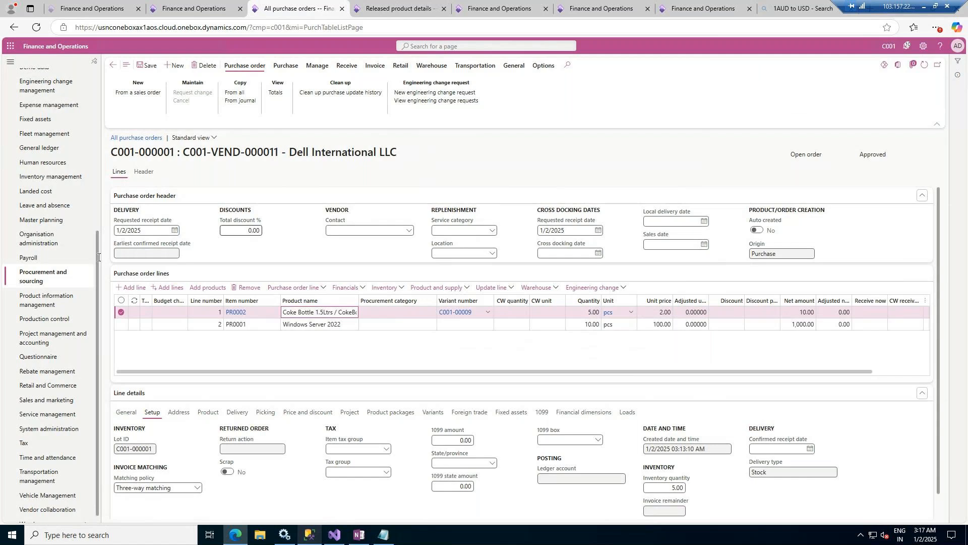
# - Browse the Tax module's indirect tax, withholding tax, and inquiries and reports entries, and return to the purchase order
pyautogui.click(27, 443)
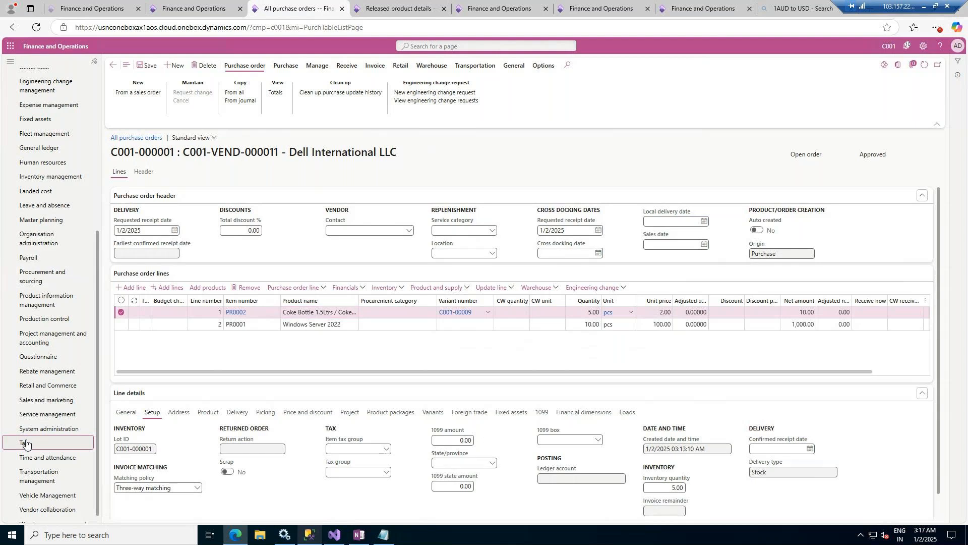
pyautogui.click(27, 443)
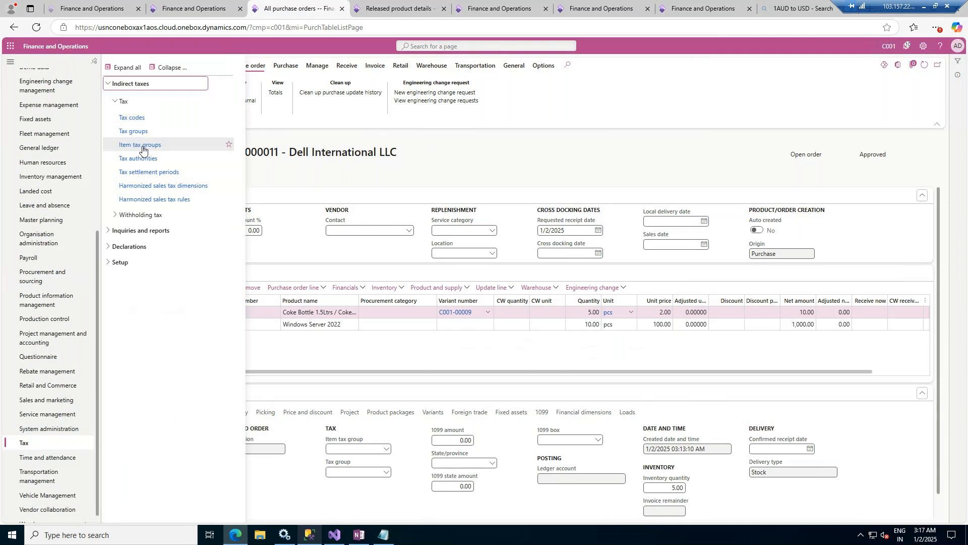
pyautogui.click(123, 215)
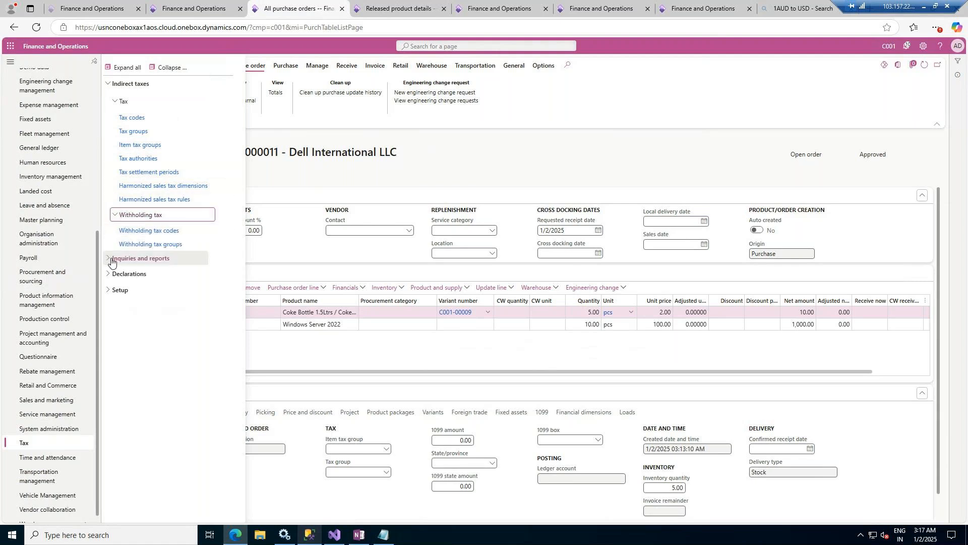
pyautogui.click(109, 259)
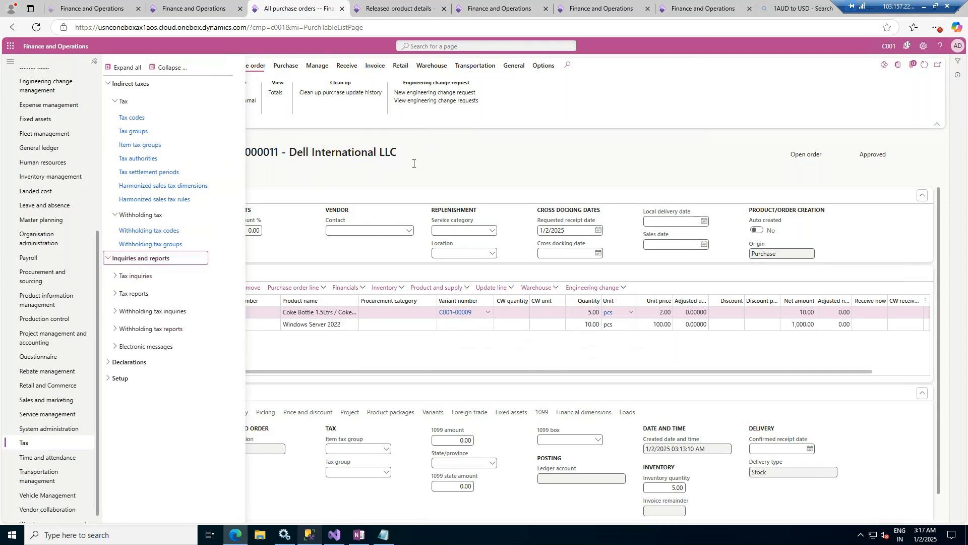
pyautogui.click(565, 171)
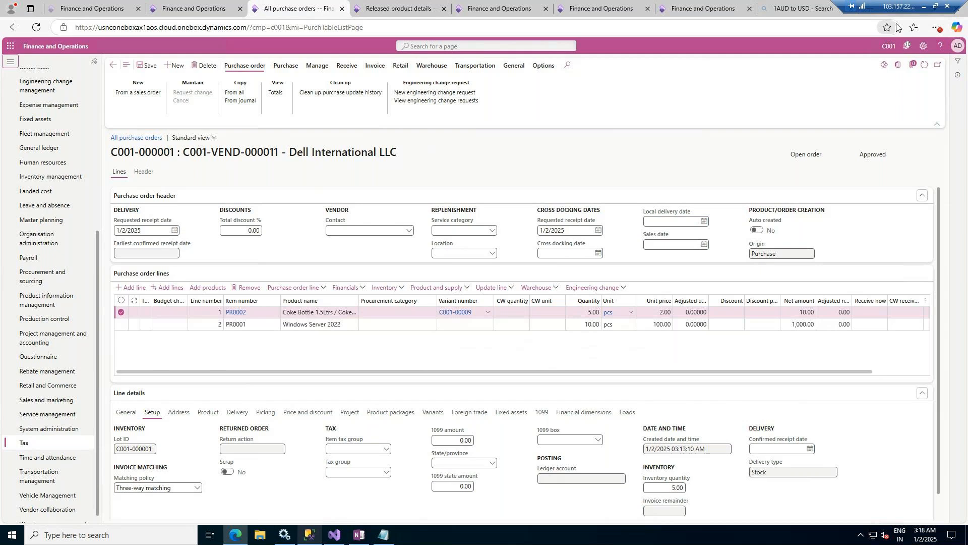
# - Minimize the remote desktop session, switch to the GoTo Meeting window and end the session for all participants
pyautogui.click(921, 6)
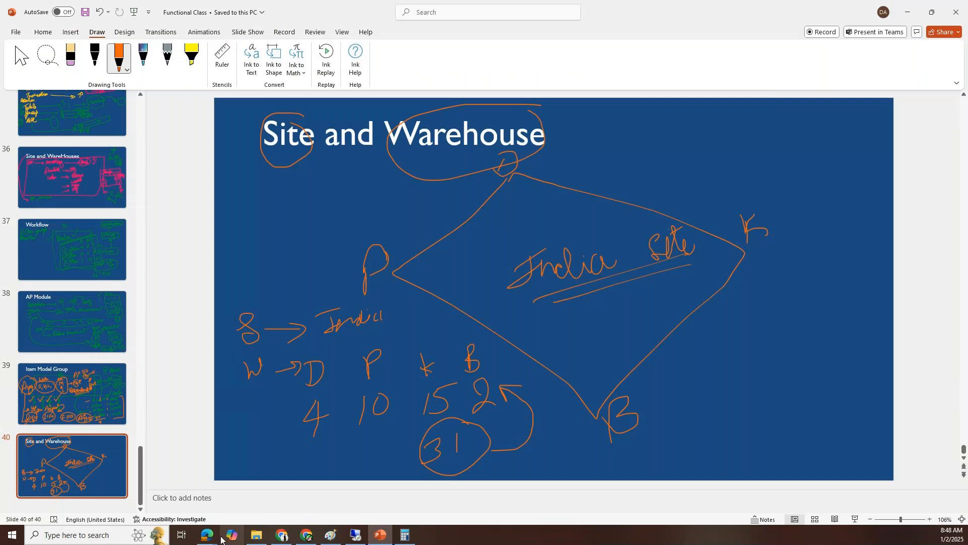
pyautogui.moveTo(211, 539)
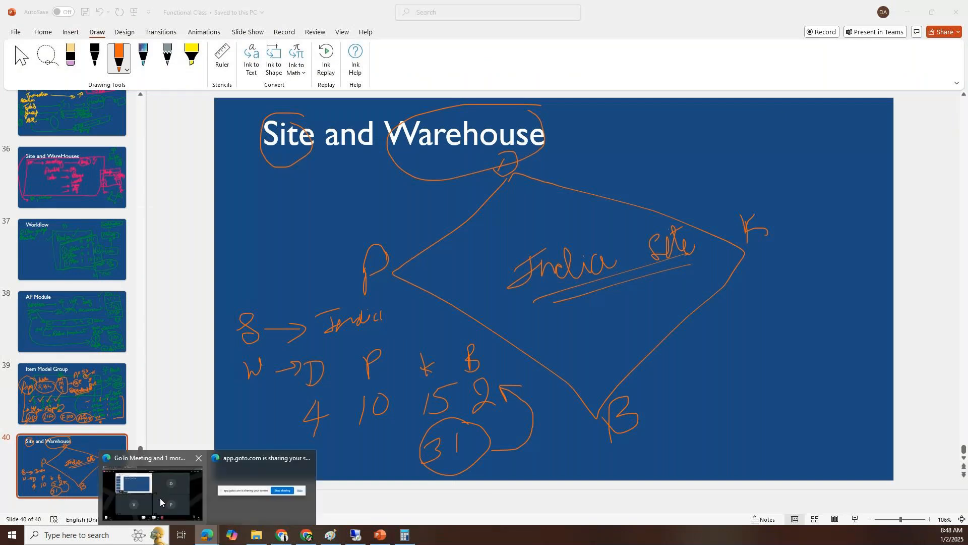
pyautogui.click(160, 498)
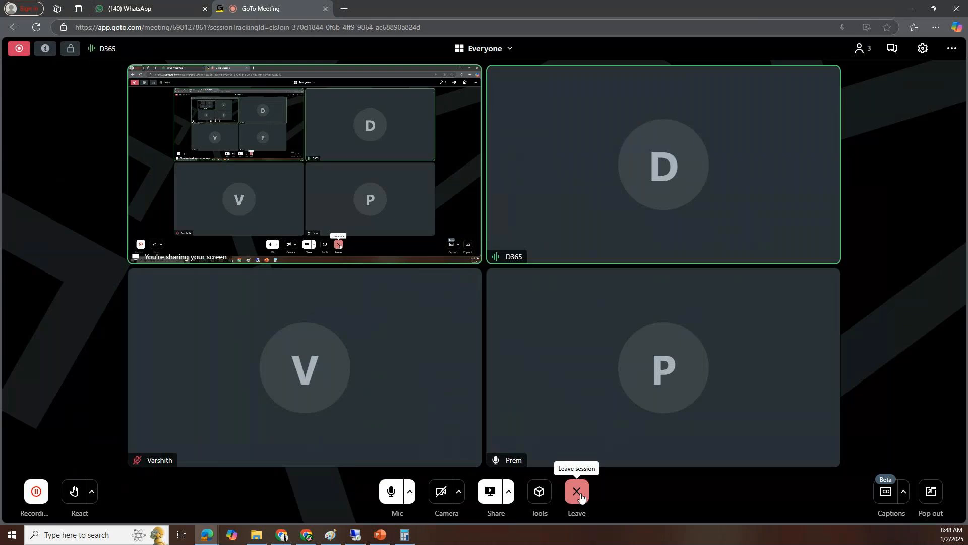
pyautogui.click(578, 492)
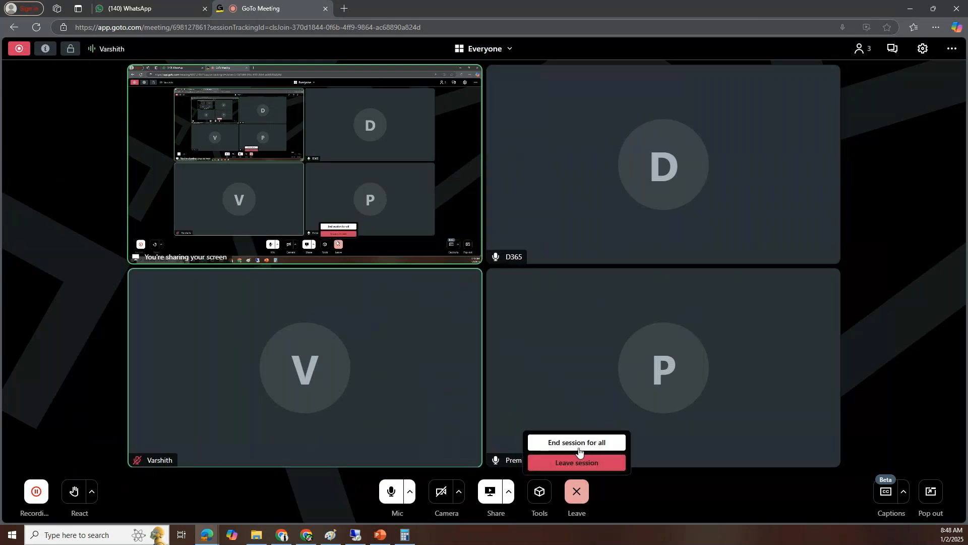
pyautogui.click(579, 443)
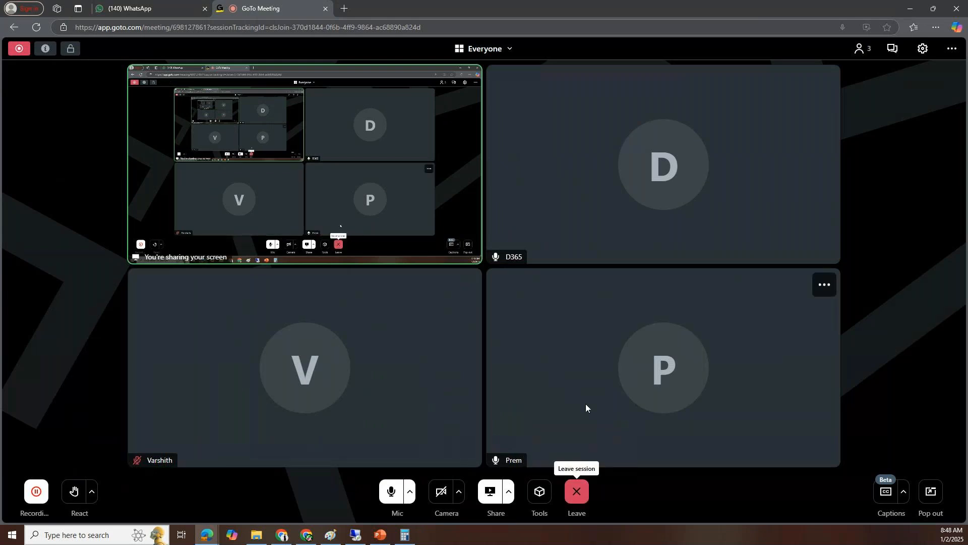